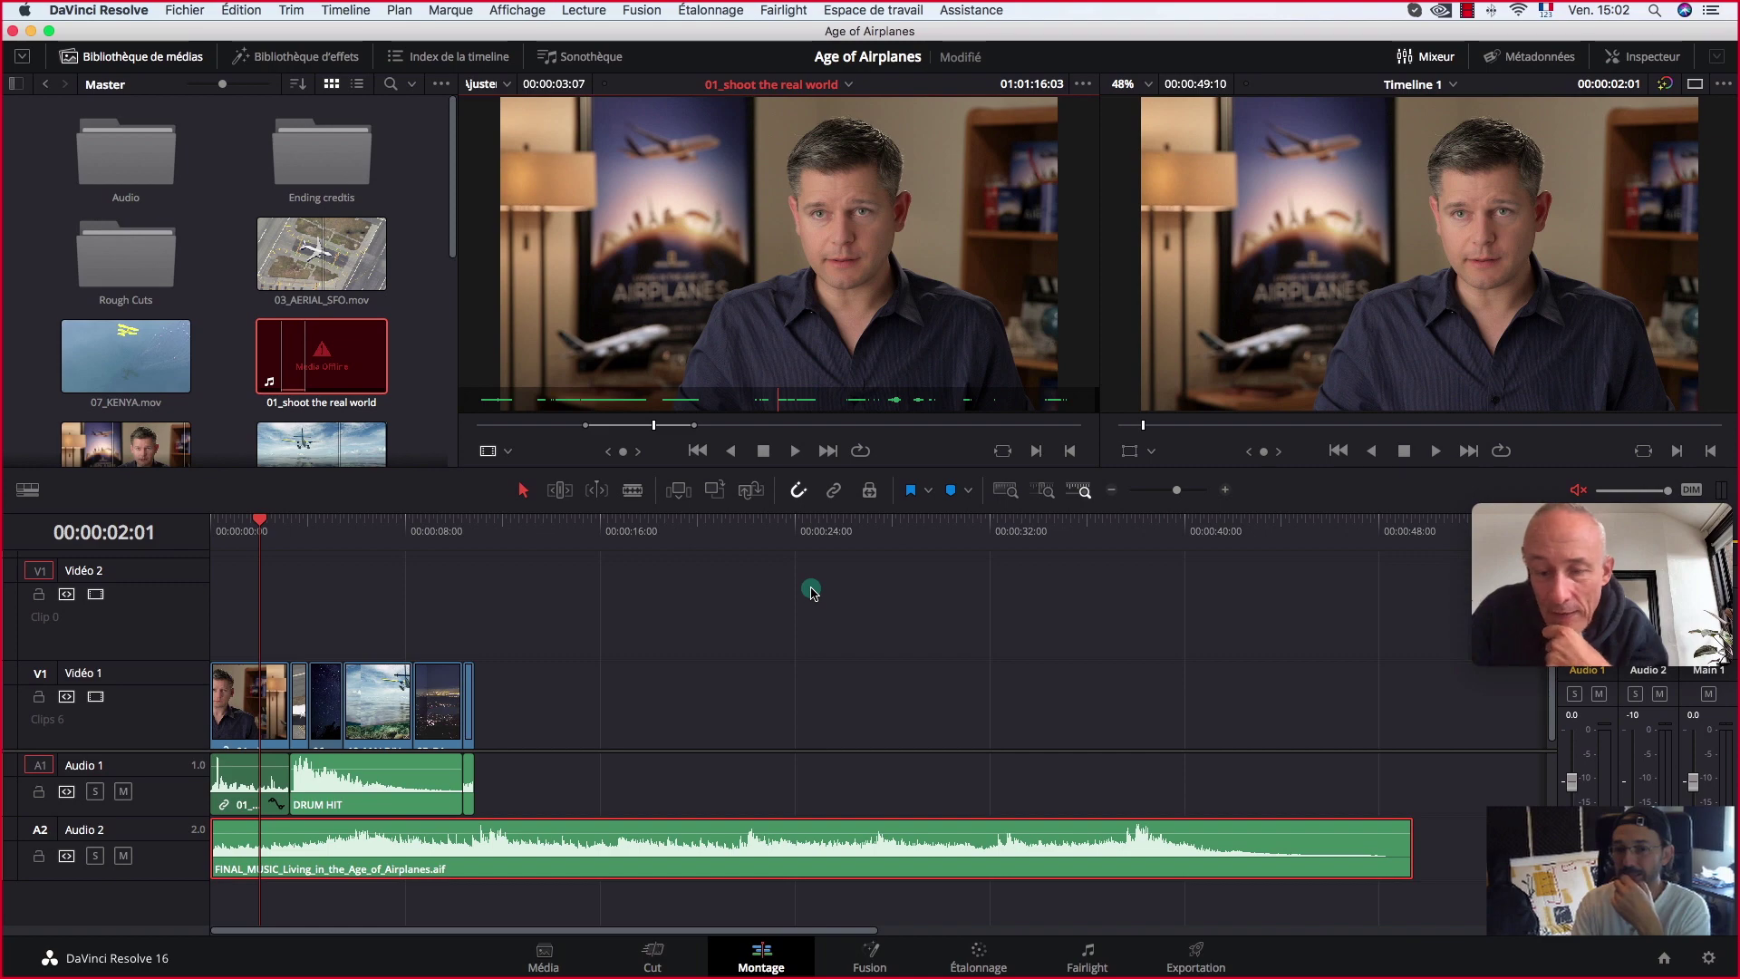
Step: Park the playhead at the start of 10_MALDIVES.mov and mute the Audio 1 and Audio 2 tracks
{"action": "key", "text": "super+equal"}
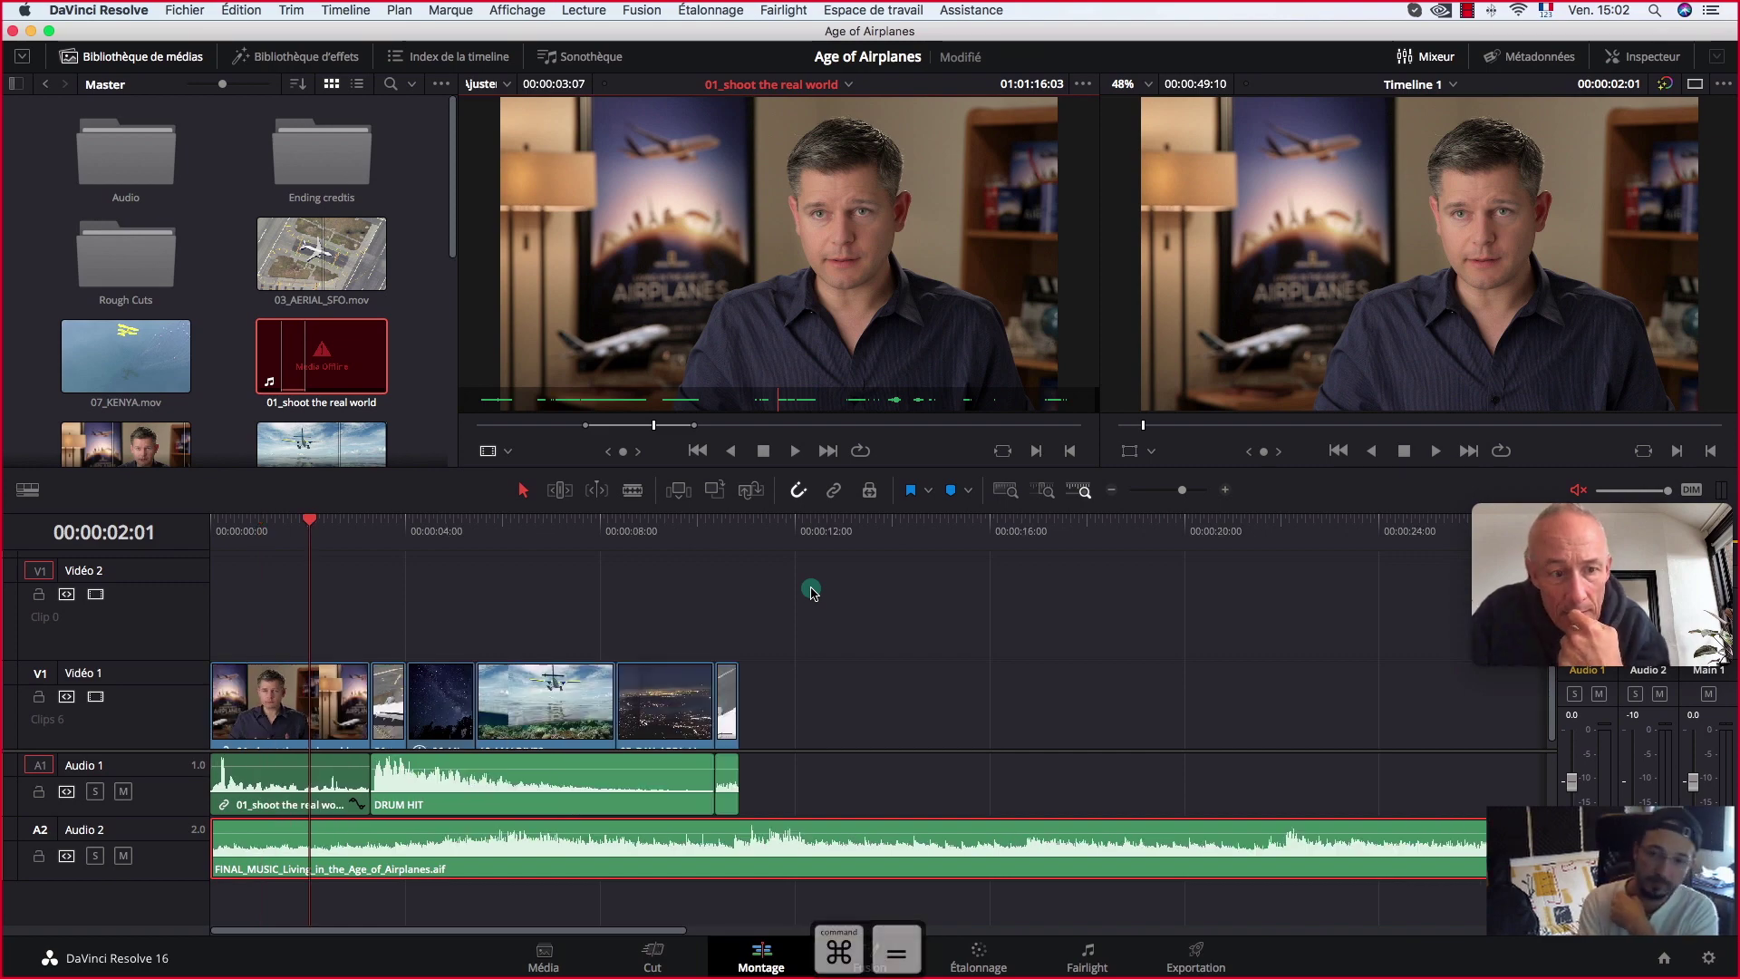
{"action": "key", "text": "super+equal"}
{"action": "key", "text": "super+equal"}
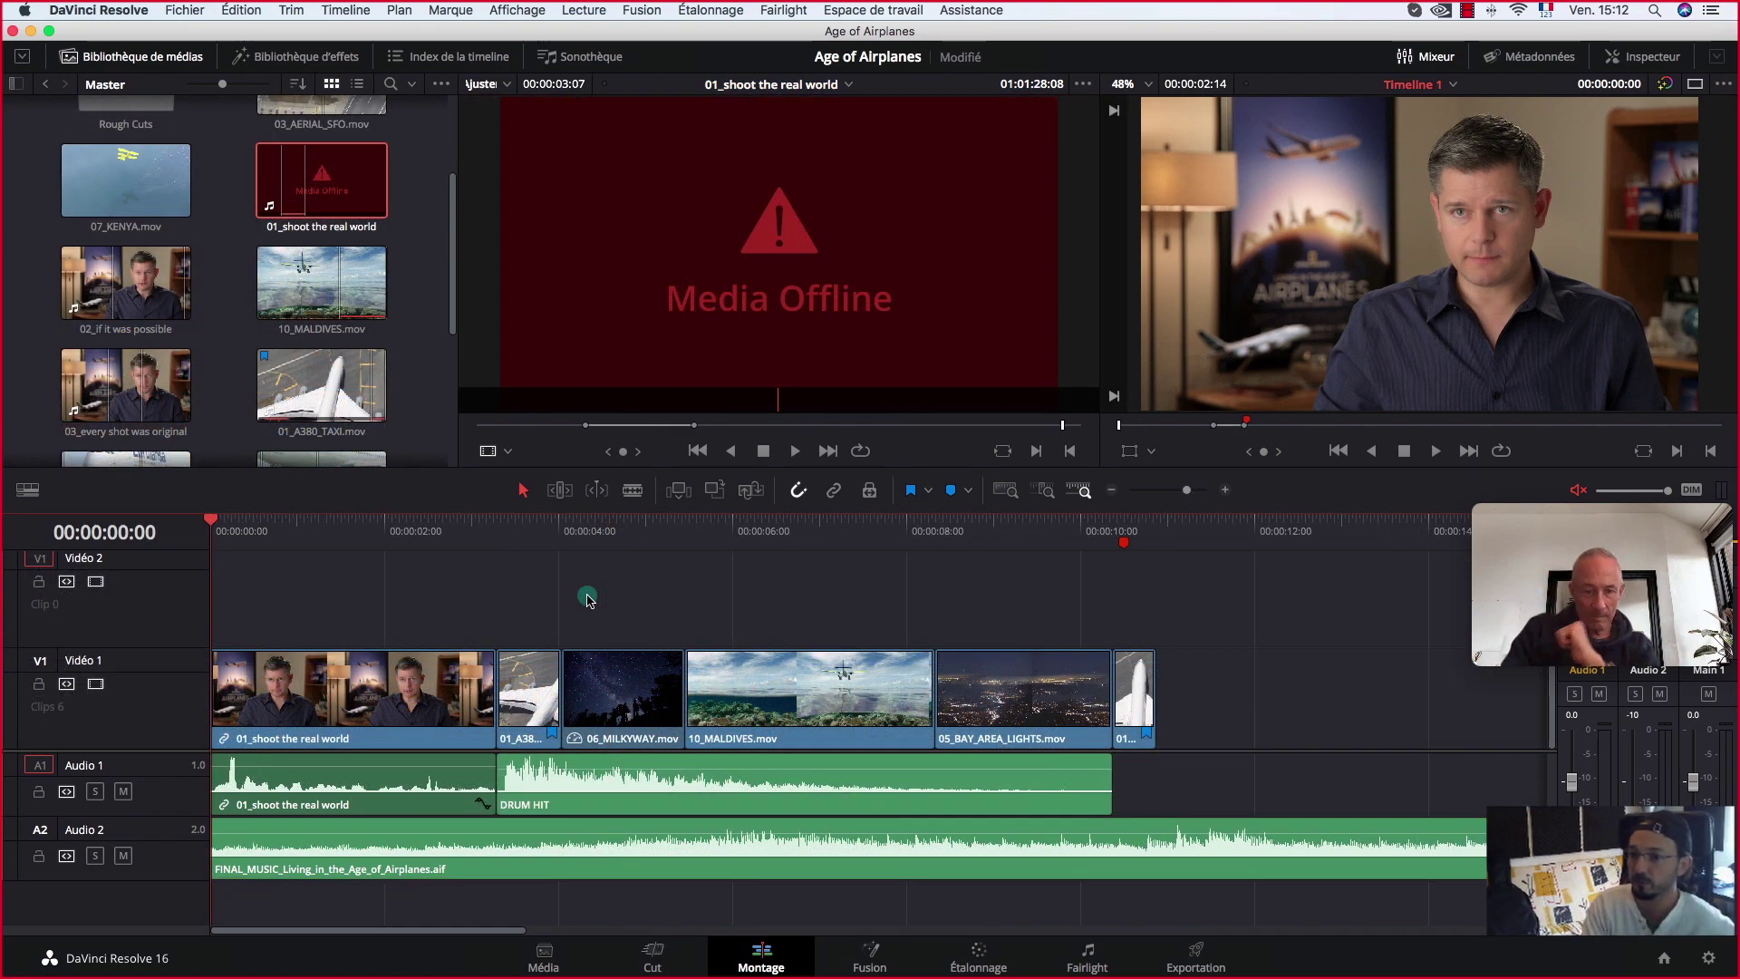
{"action": "left_click_drag", "start_coordinate": [641, 528], "coordinate": [683, 538]}
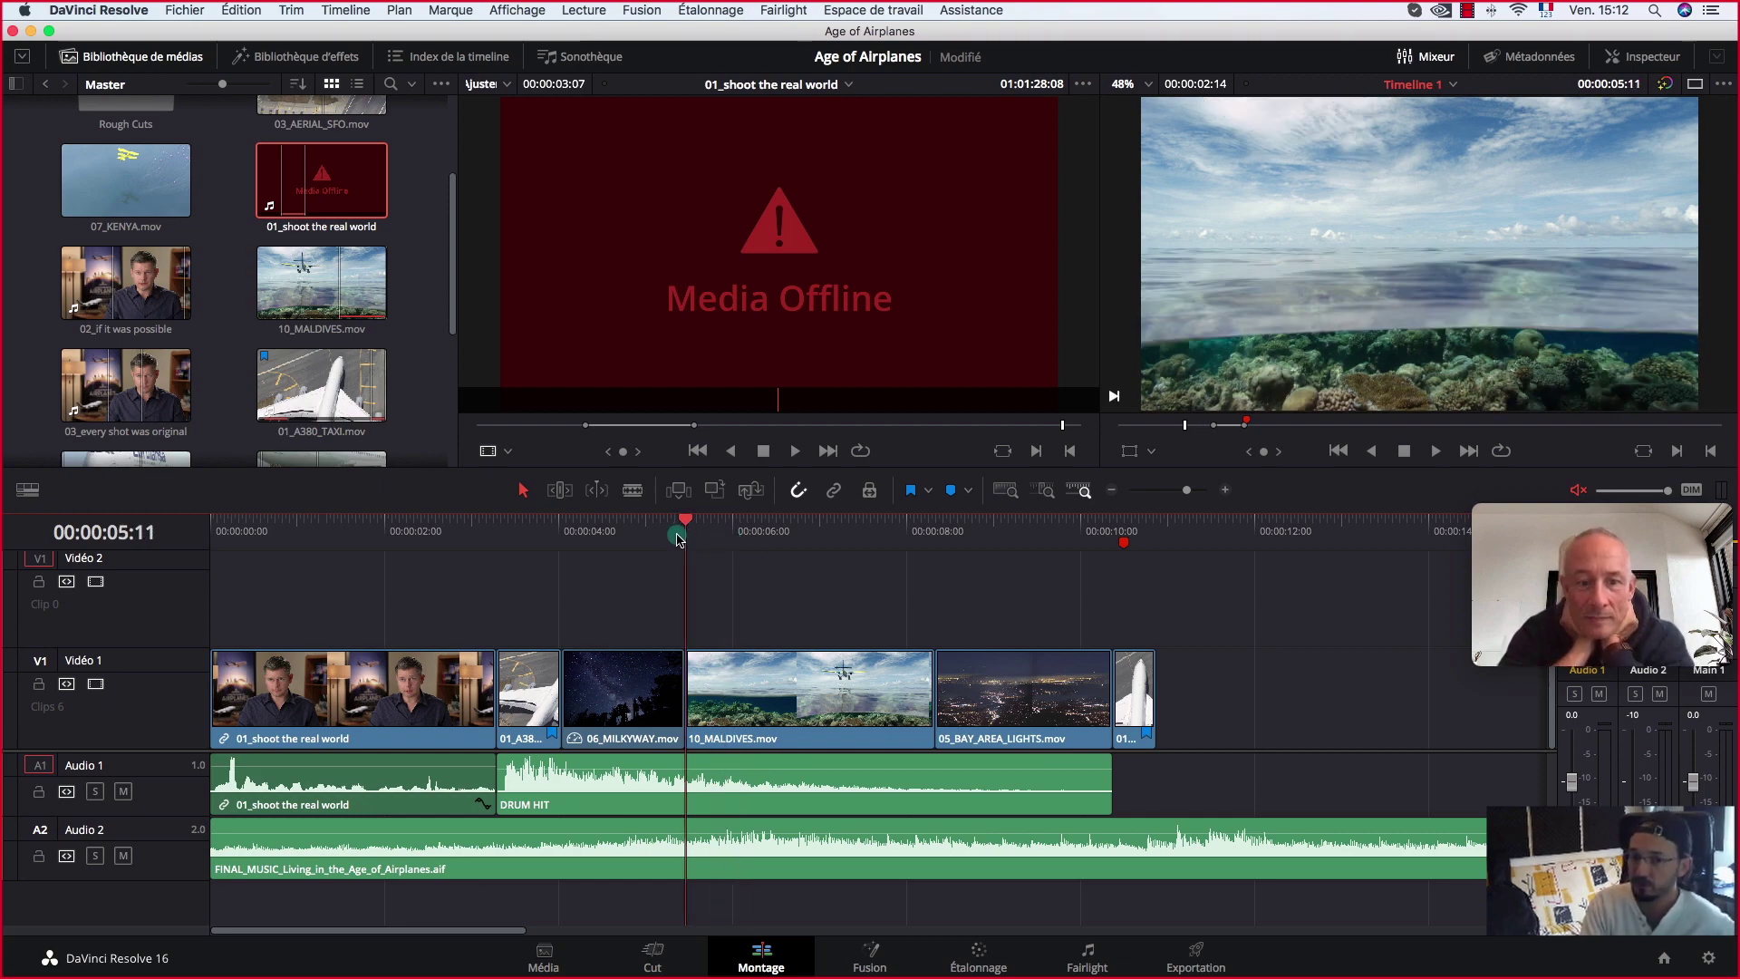
{"action": "left_click", "coordinate": [123, 792]}
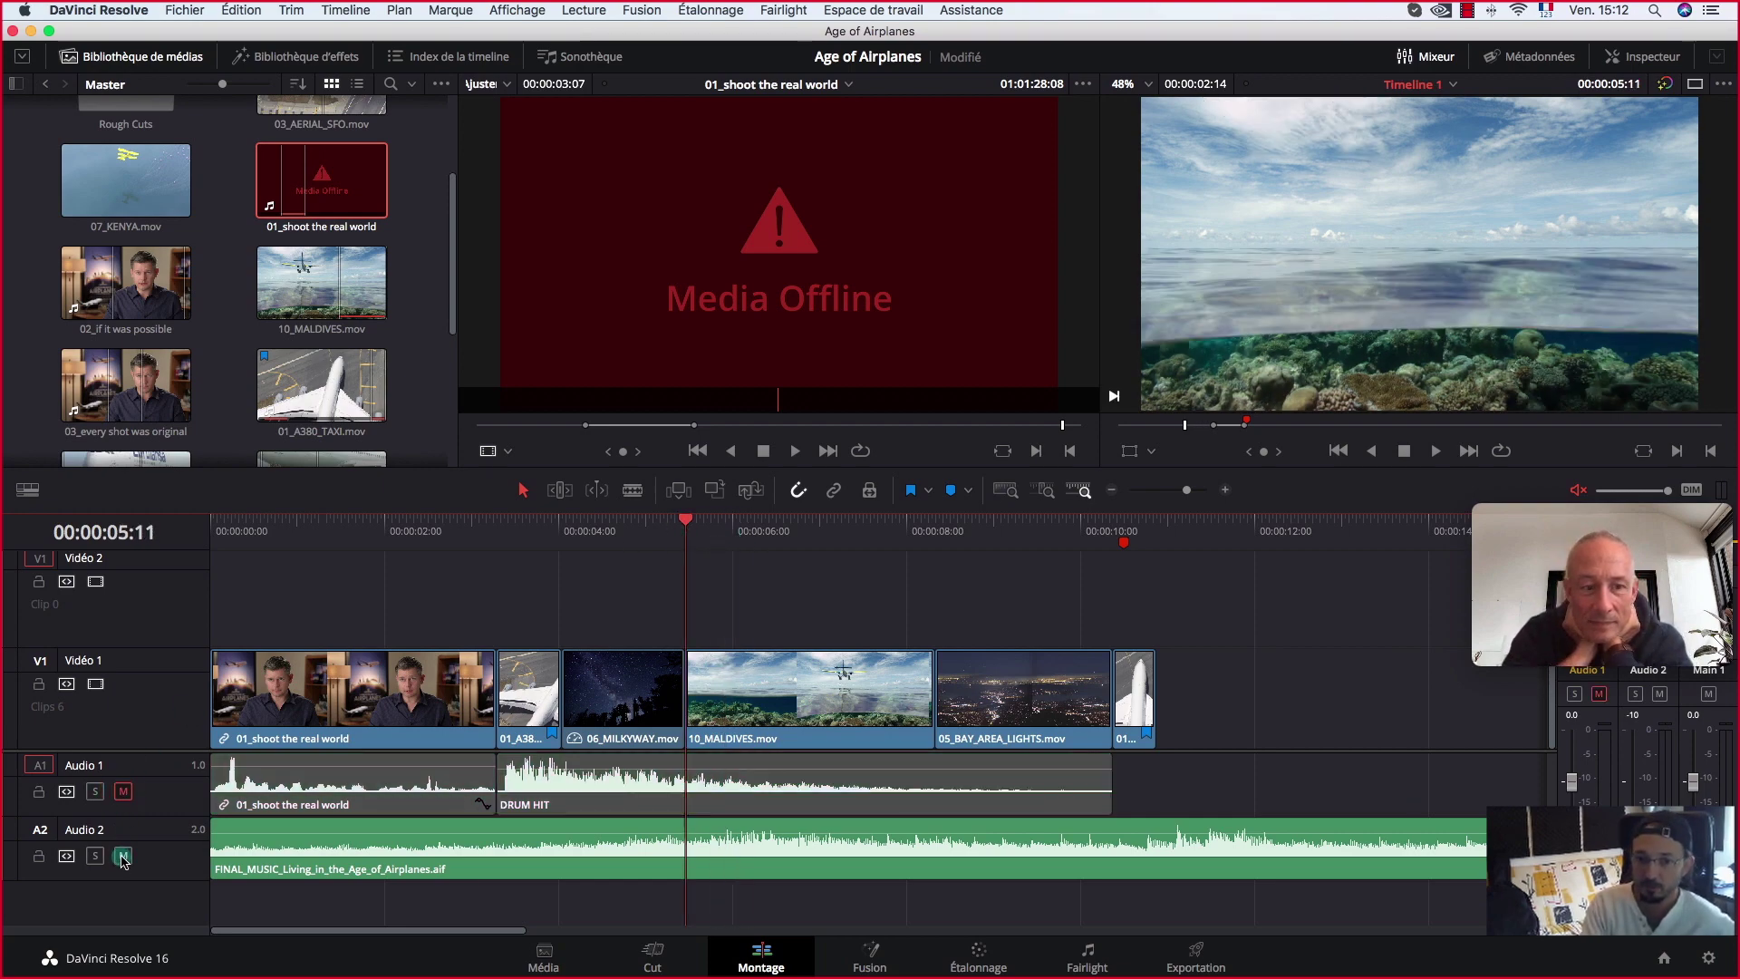
{"action": "left_click", "coordinate": [123, 856]}
Step: Move 10_MALDIVES.mov onto Vidéo 2 so it starts at 00:00:05:04 over the end of 06_MILKYWAY.mov, and give it a 7-frame fade-in
{"action": "left_click", "coordinate": [733, 685]}
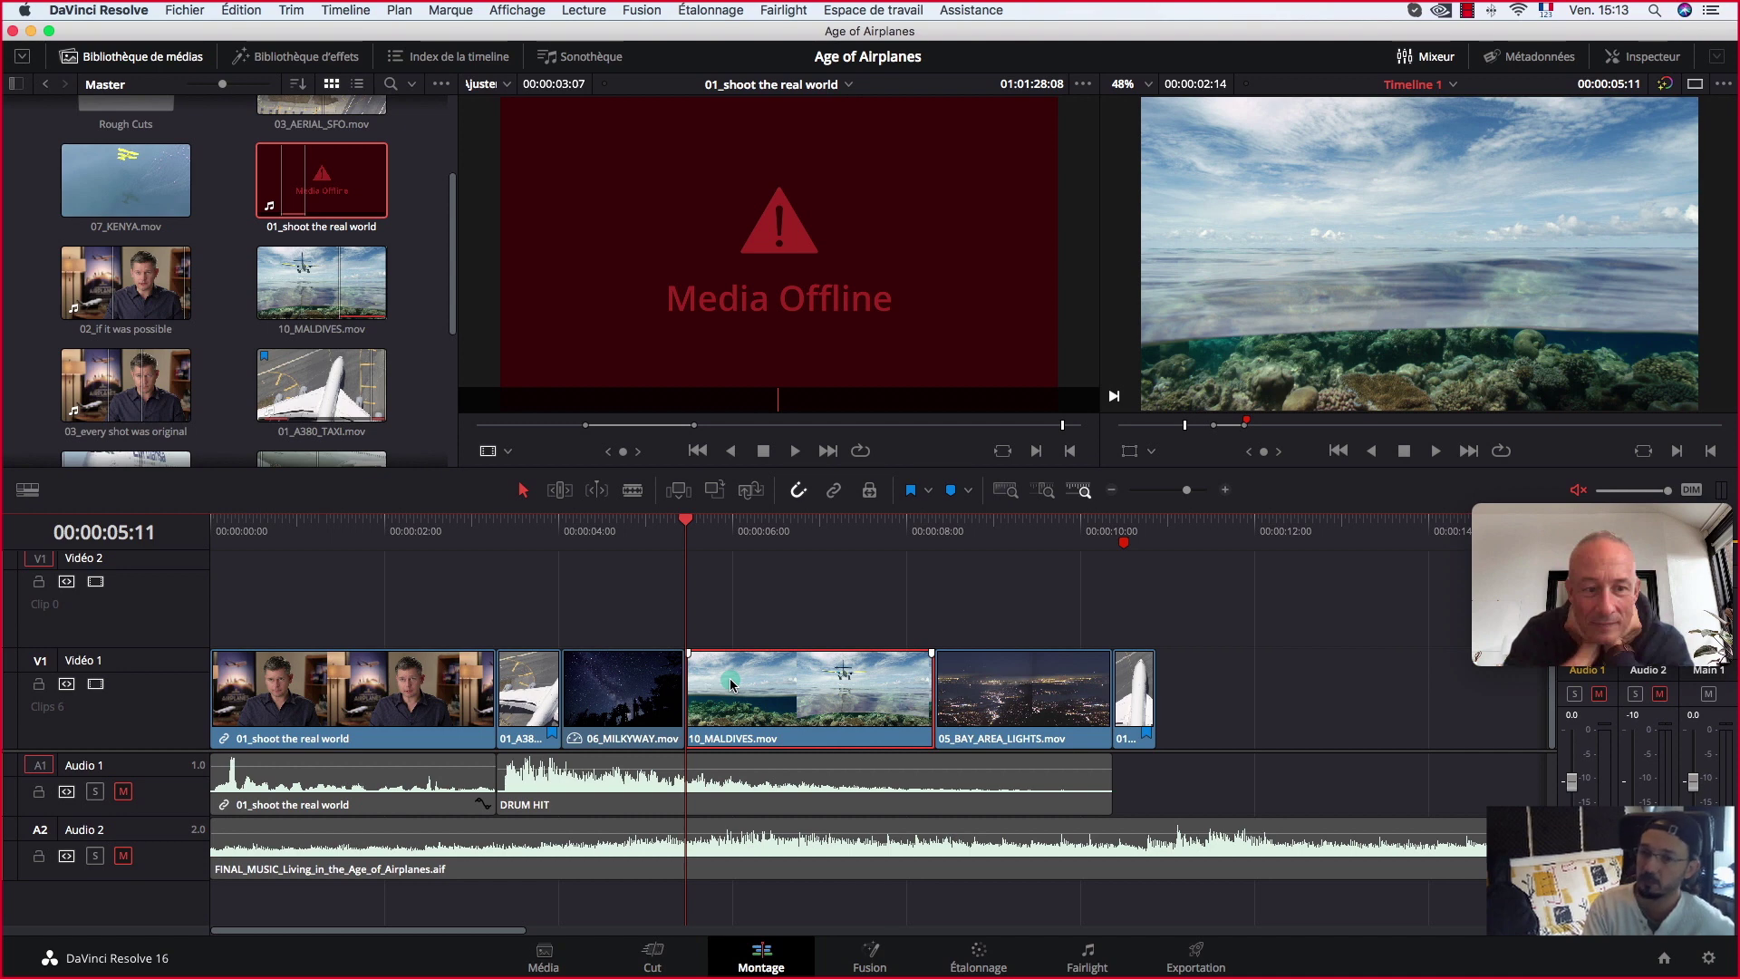
{"action": "left_click_drag", "start_coordinate": [731, 682], "coordinate": [708, 608]}
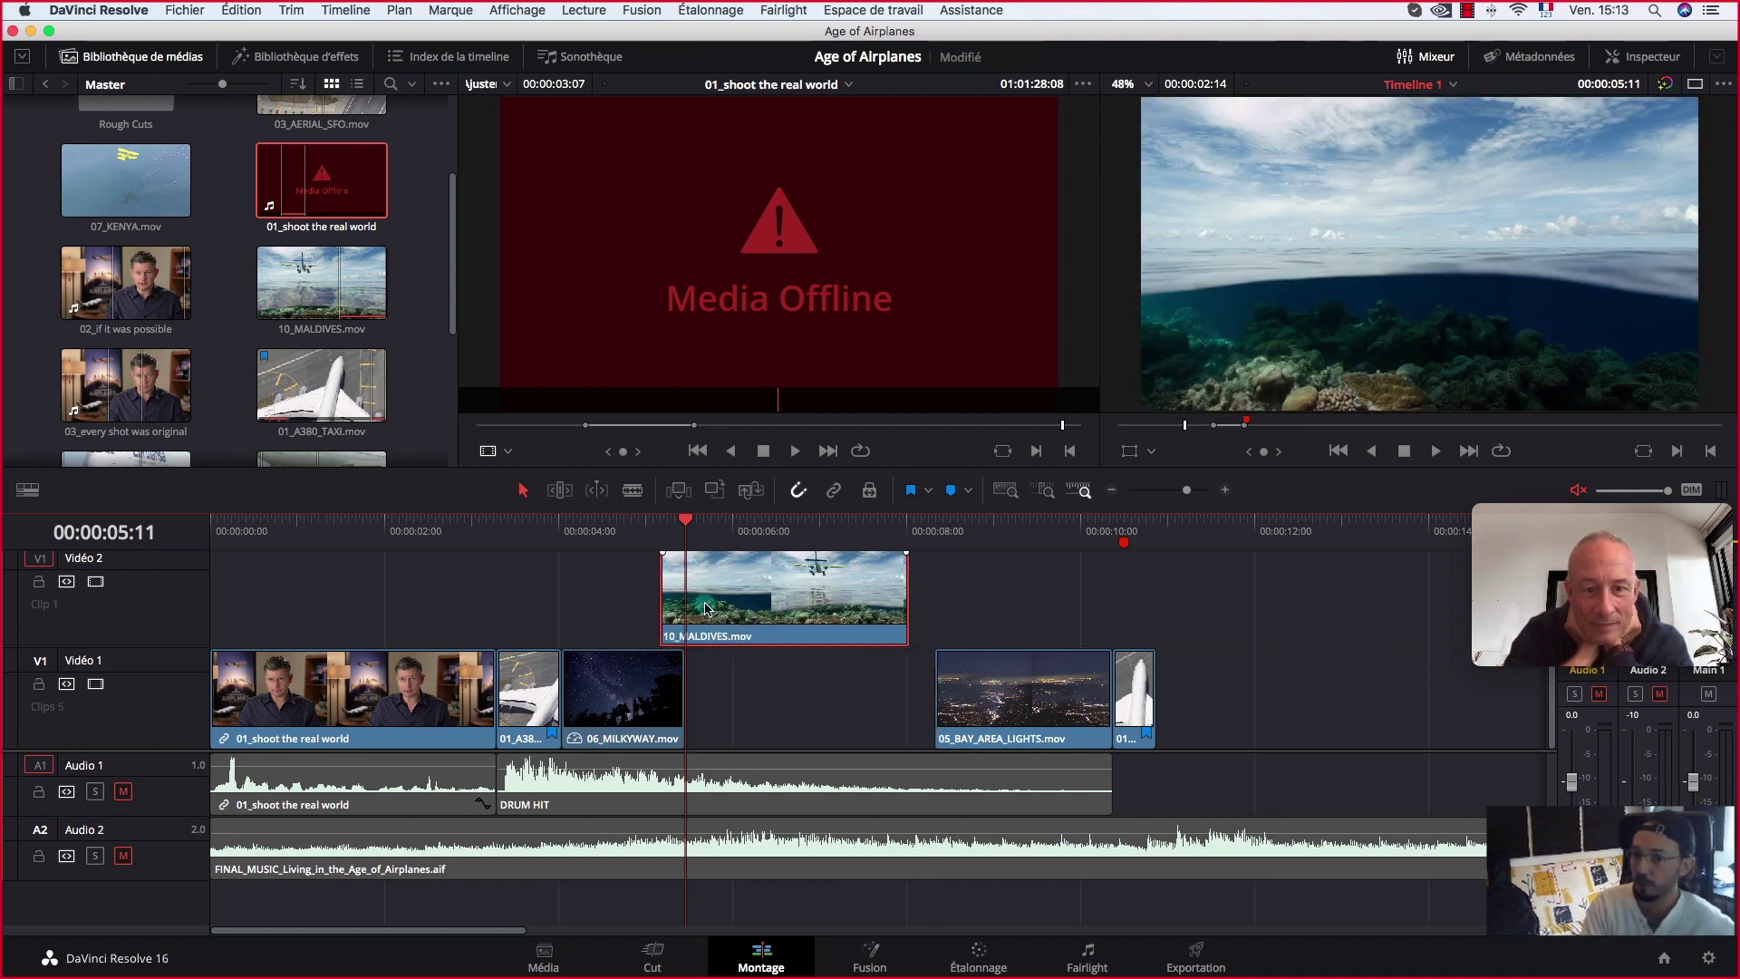
{"action": "key", "text": "super+equal"}
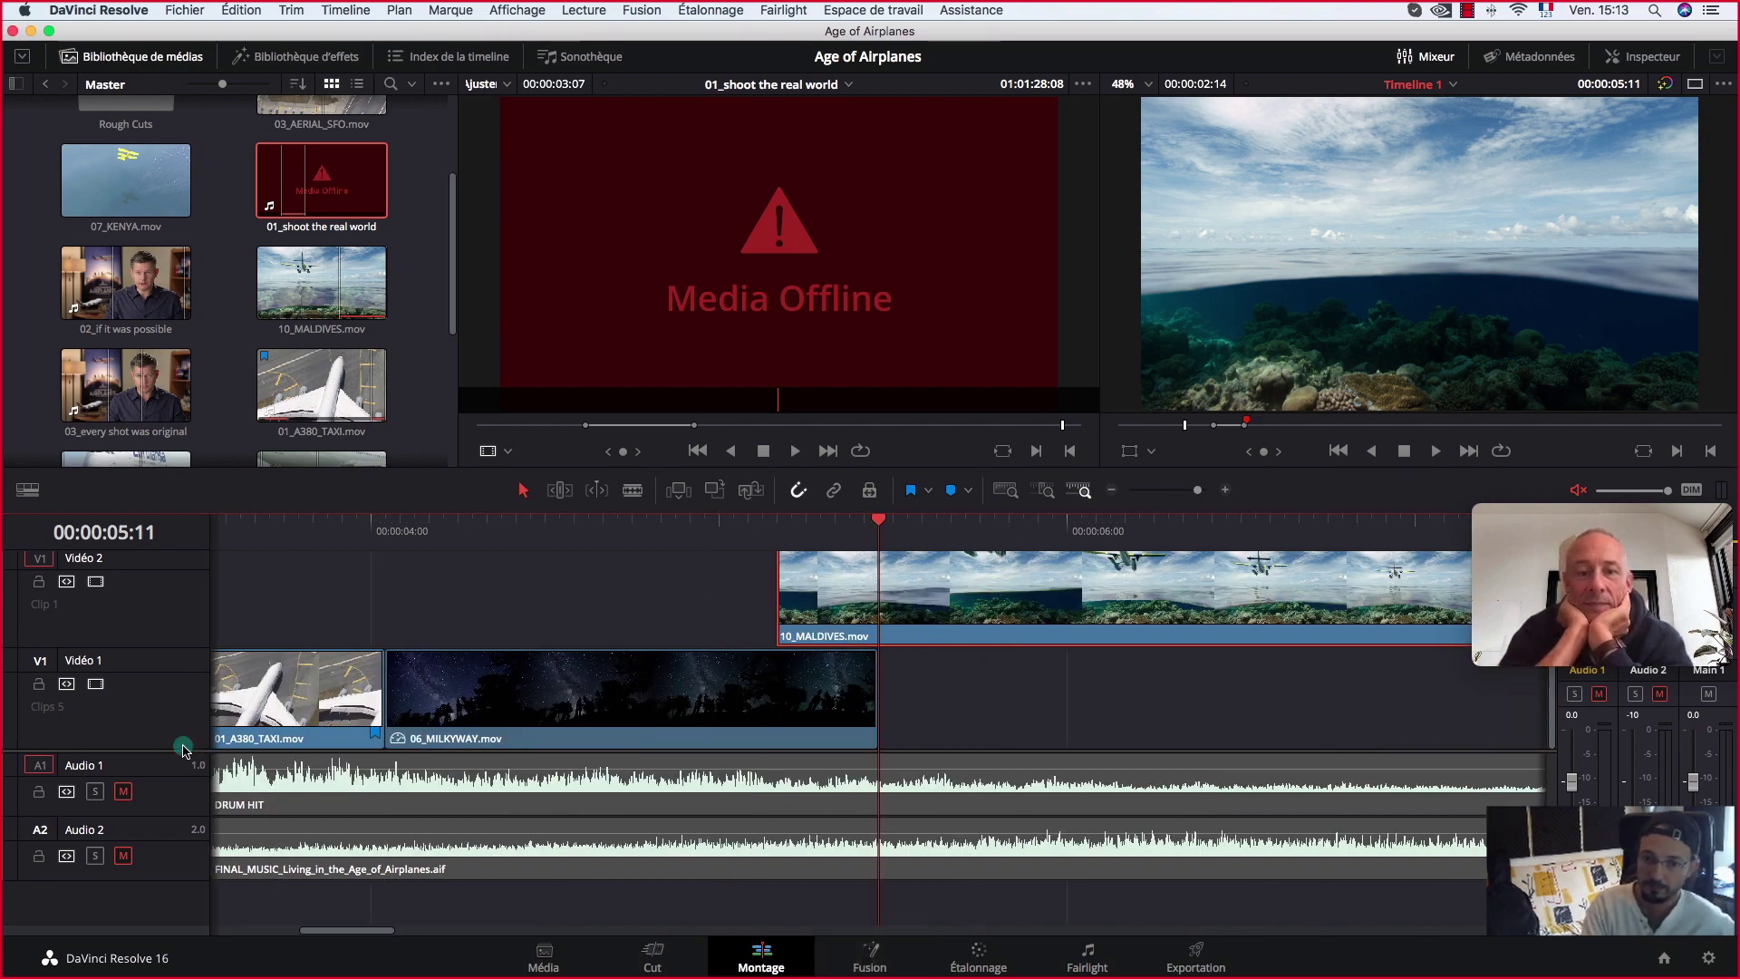
{"action": "left_click_drag", "start_coordinate": [181, 751], "coordinate": [169, 818]}
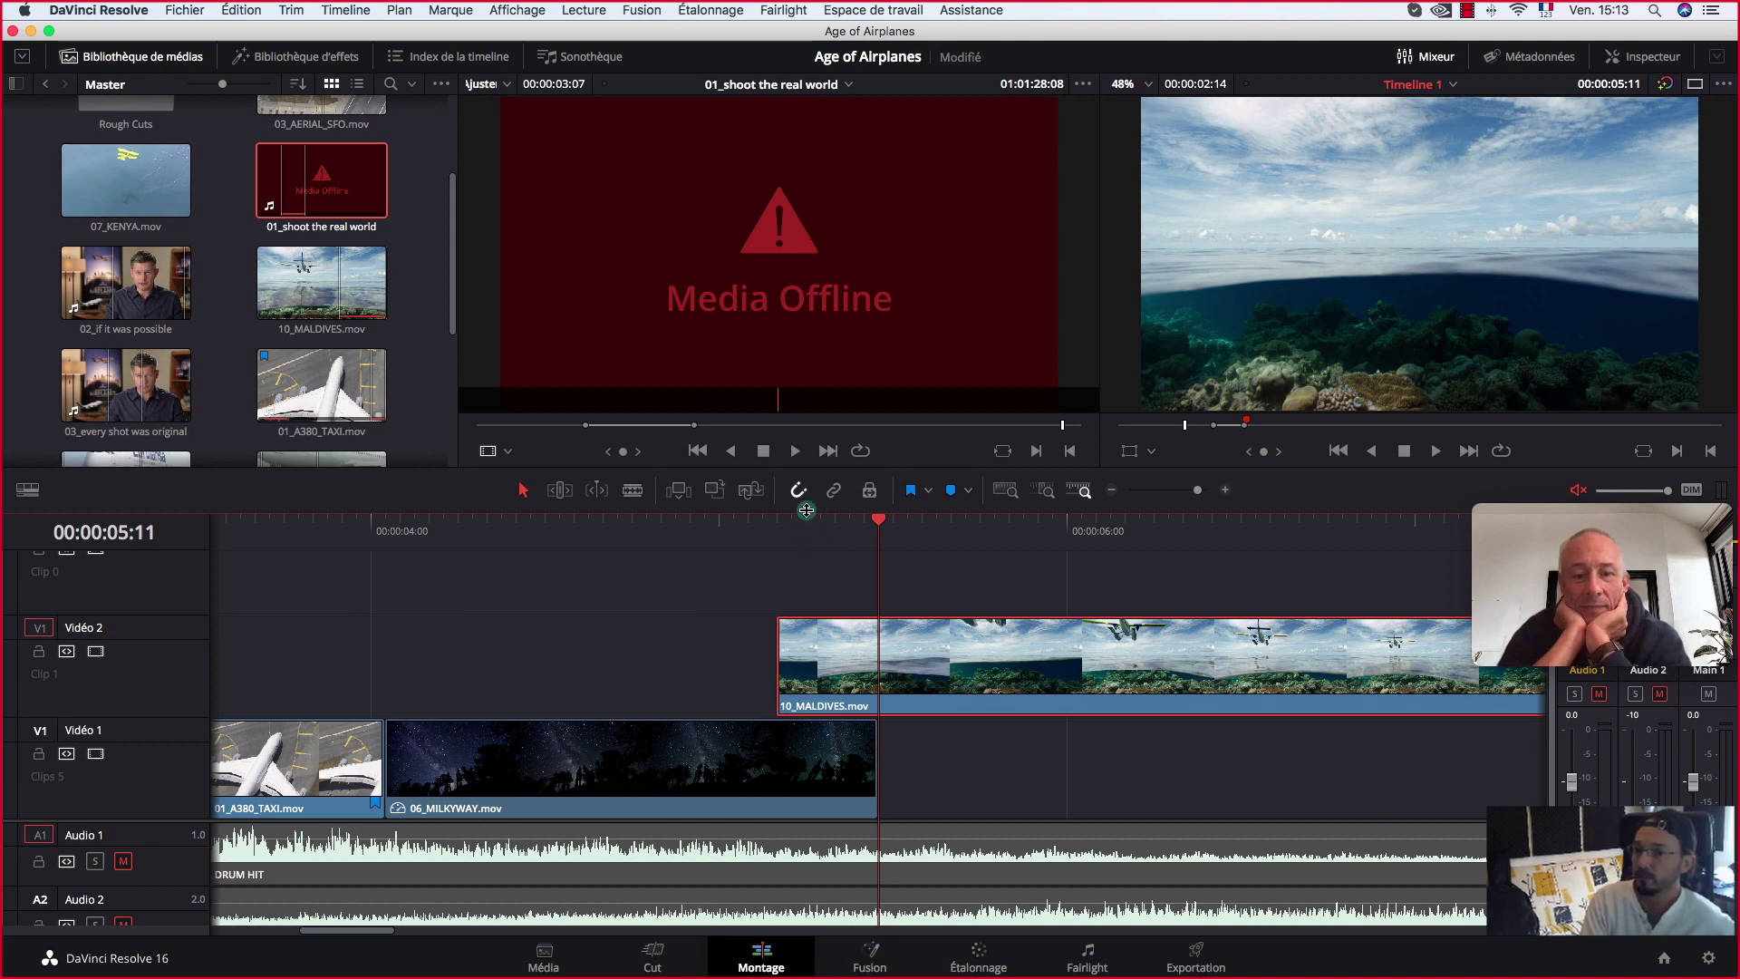
{"action": "left_click_drag", "start_coordinate": [794, 523], "coordinate": [840, 524]}
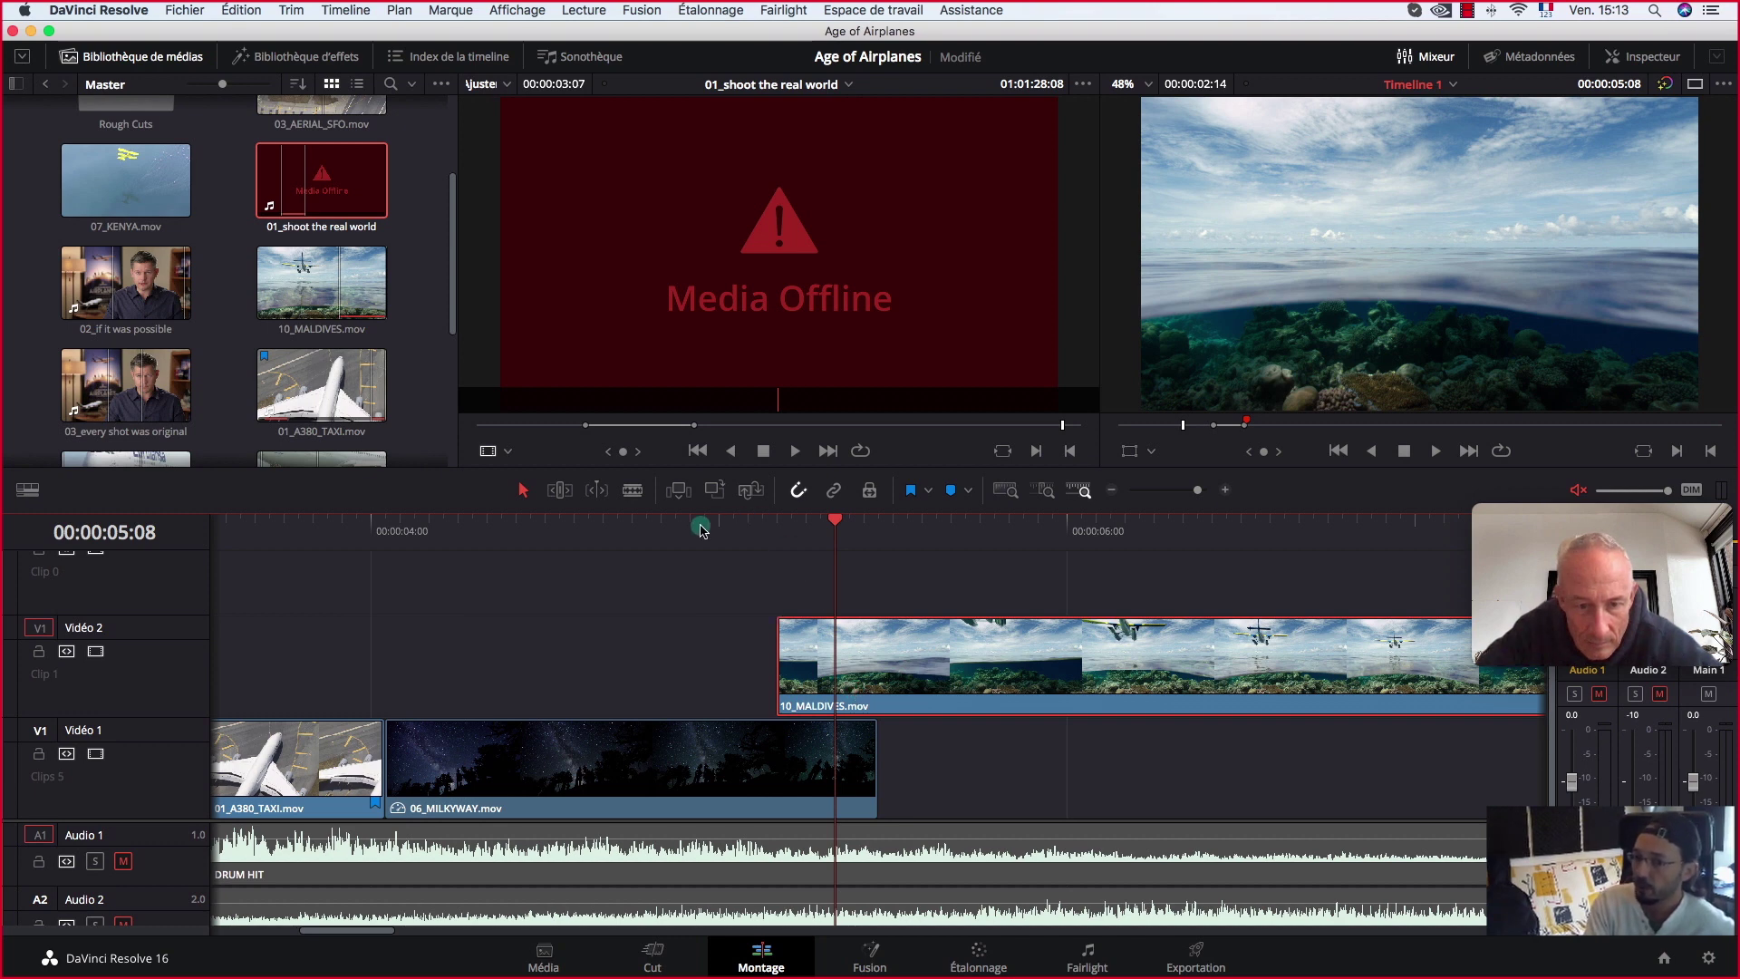
{"action": "left_click_drag", "start_coordinate": [782, 623], "coordinate": [888, 626]}
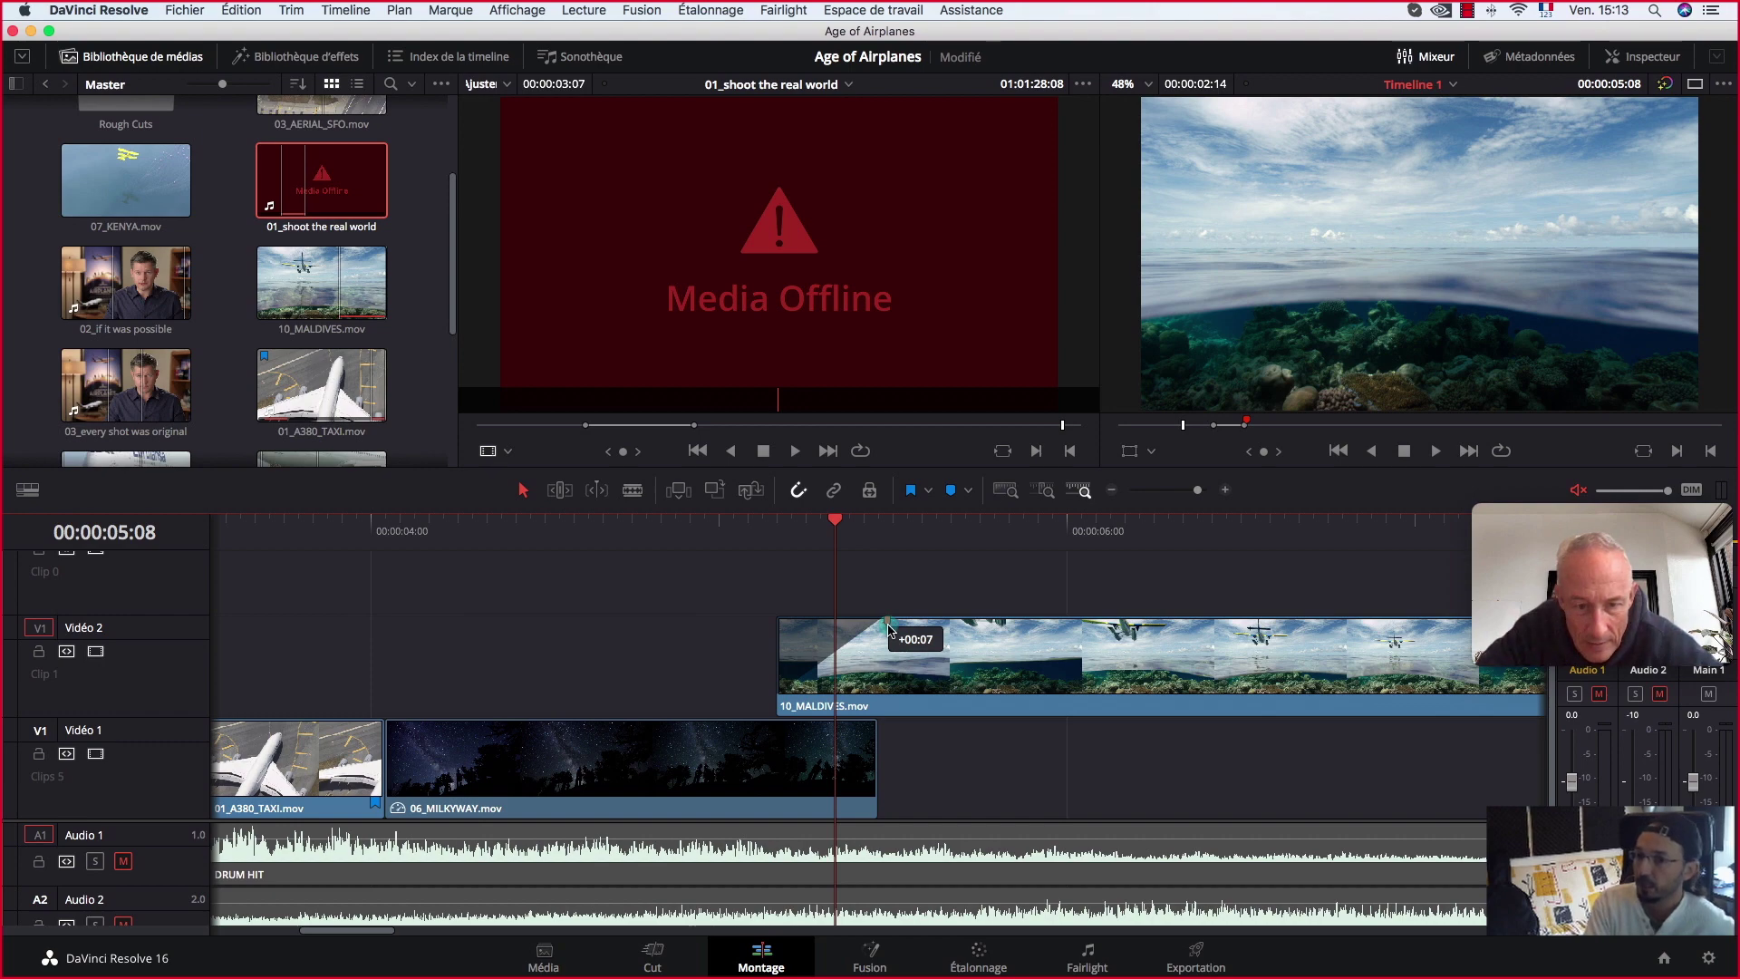
{"action": "left_click_drag", "start_coordinate": [888, 628], "coordinate": [889, 627]}
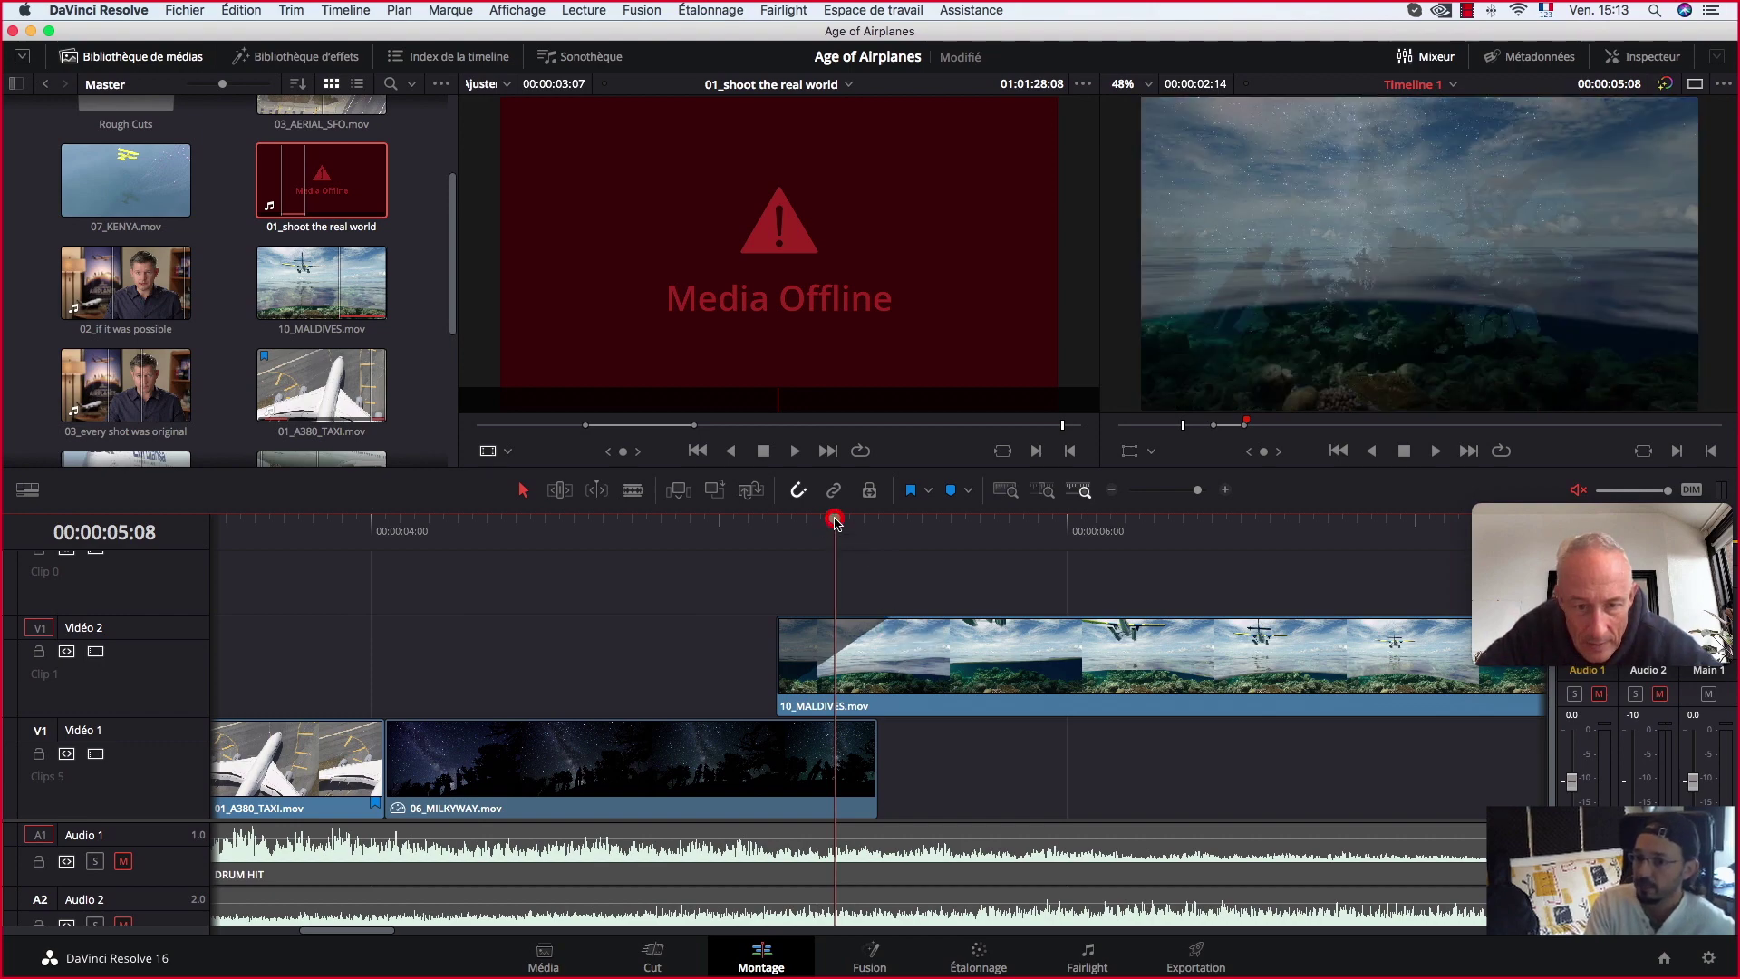
Step: Enlarge the viewers and examine frame by frame how 10_MALDIVES.mov fades in over 06_MILKYWAY.mov
{"action": "left_click_drag", "start_coordinate": [835, 521], "coordinate": [778, 523]}
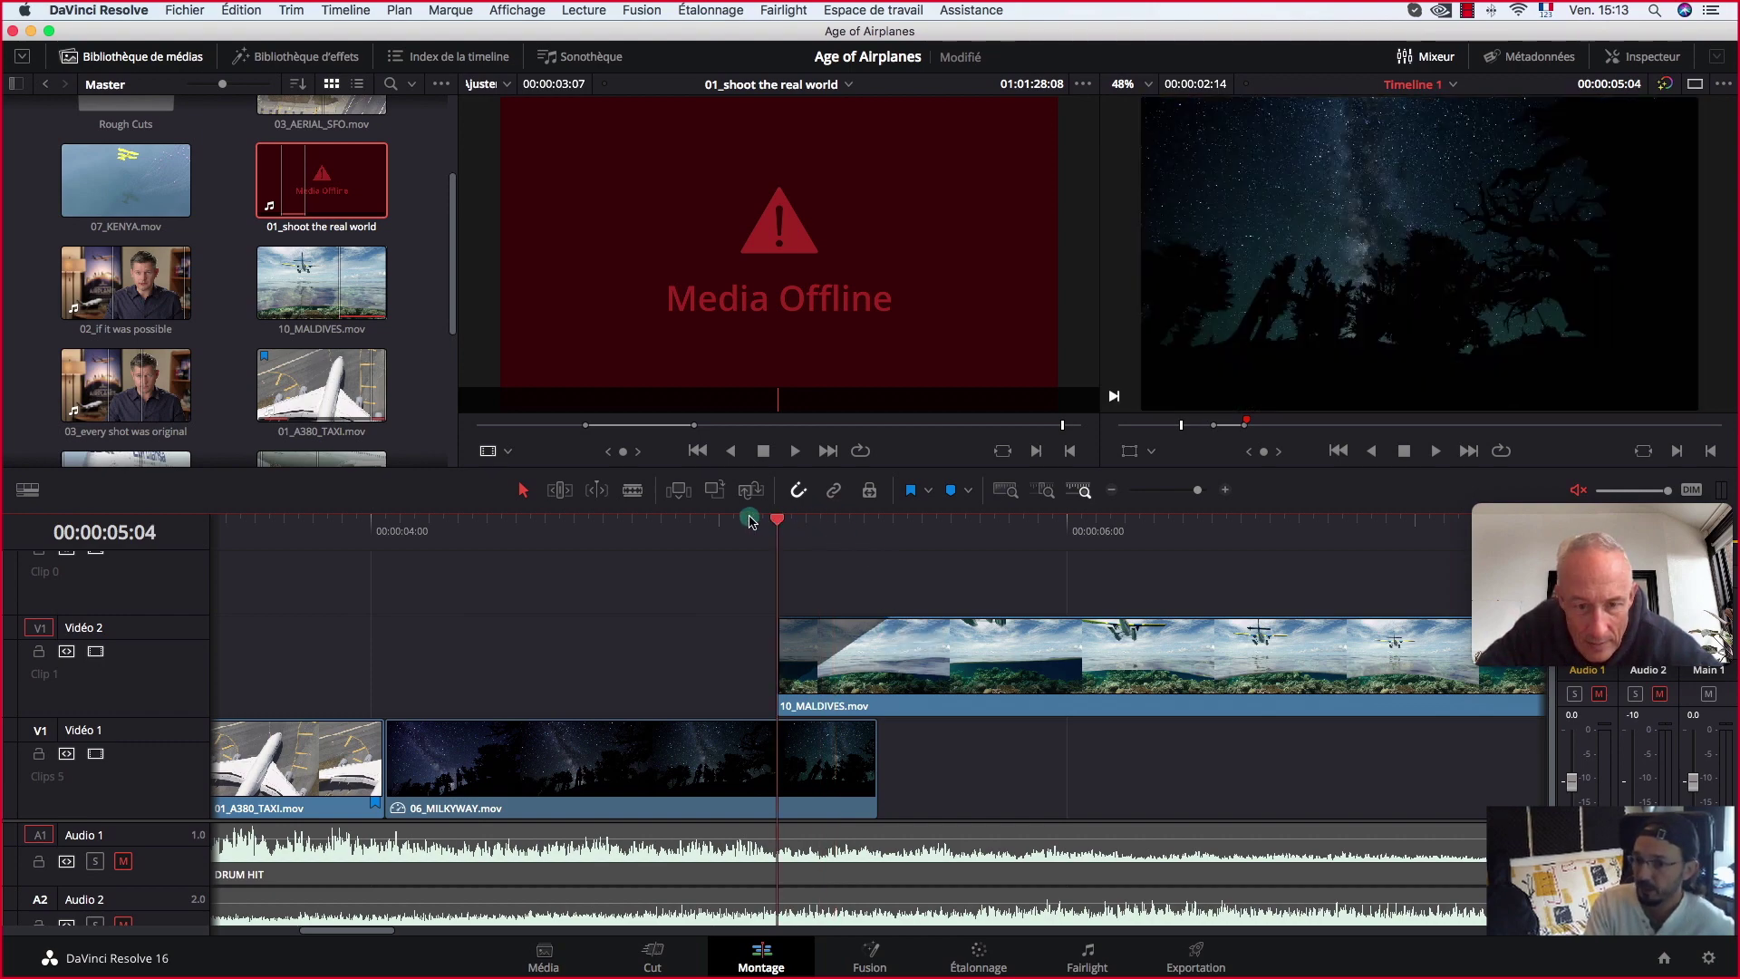
{"action": "left_click", "coordinate": [749, 522]}
{"action": "key", "text": "Left"}
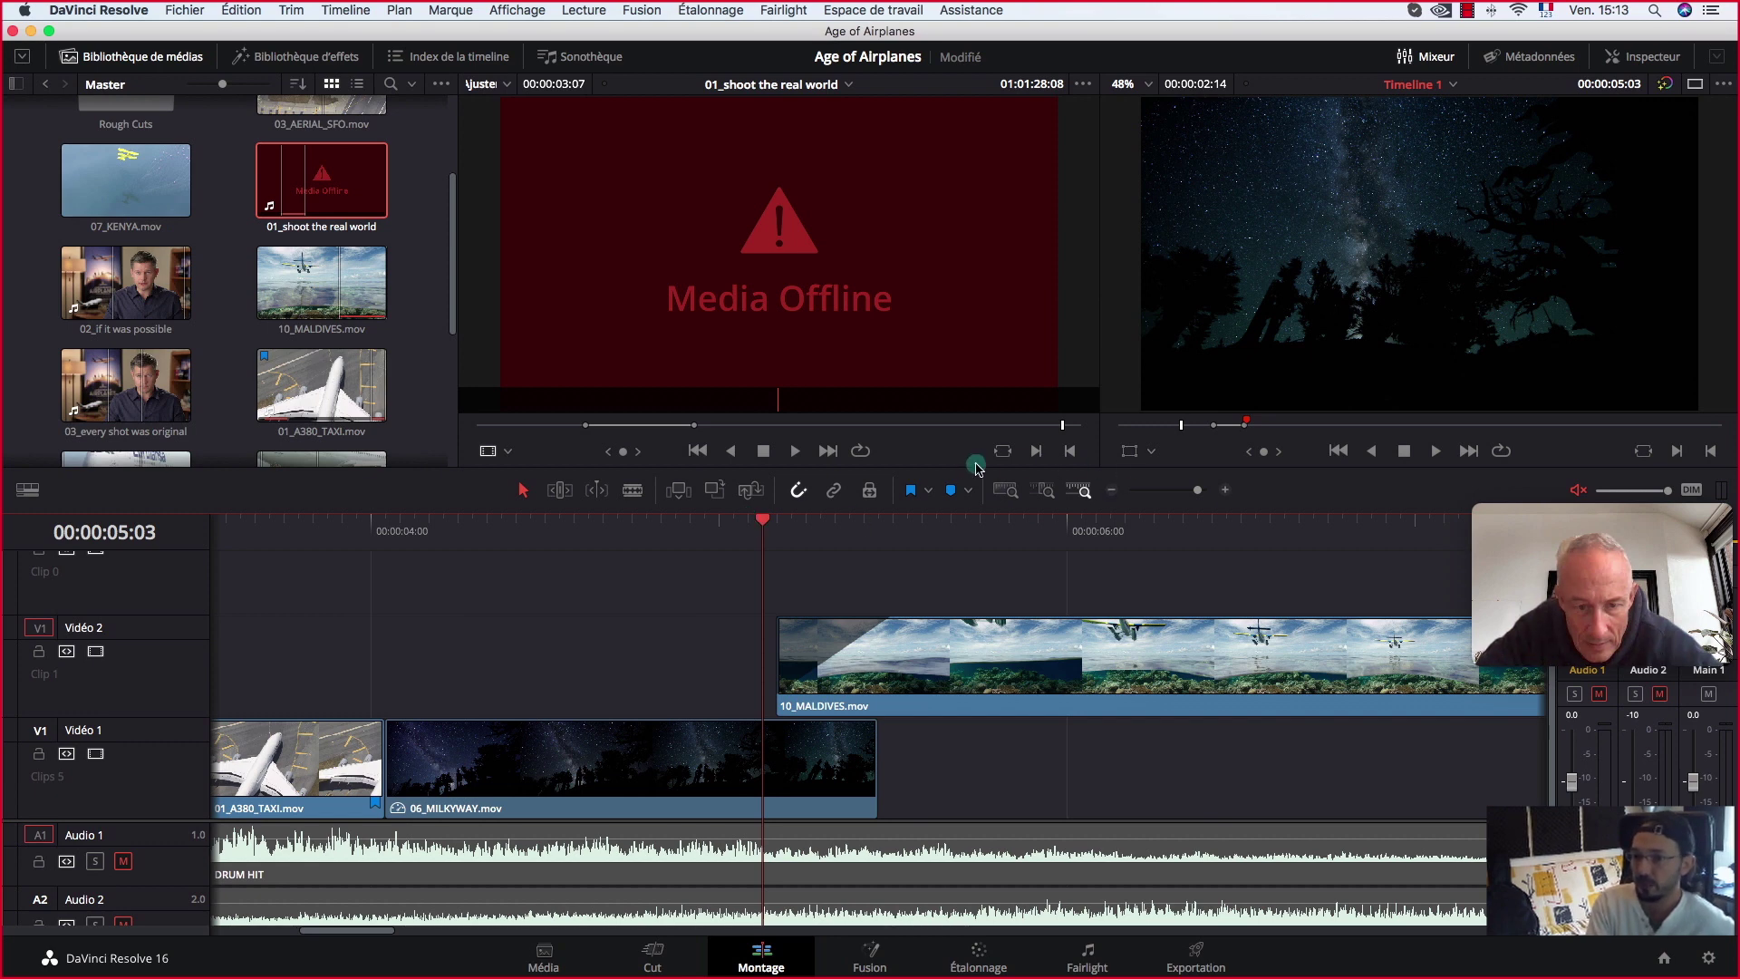
{"action": "left_click_drag", "start_coordinate": [961, 467], "coordinate": [959, 535]}
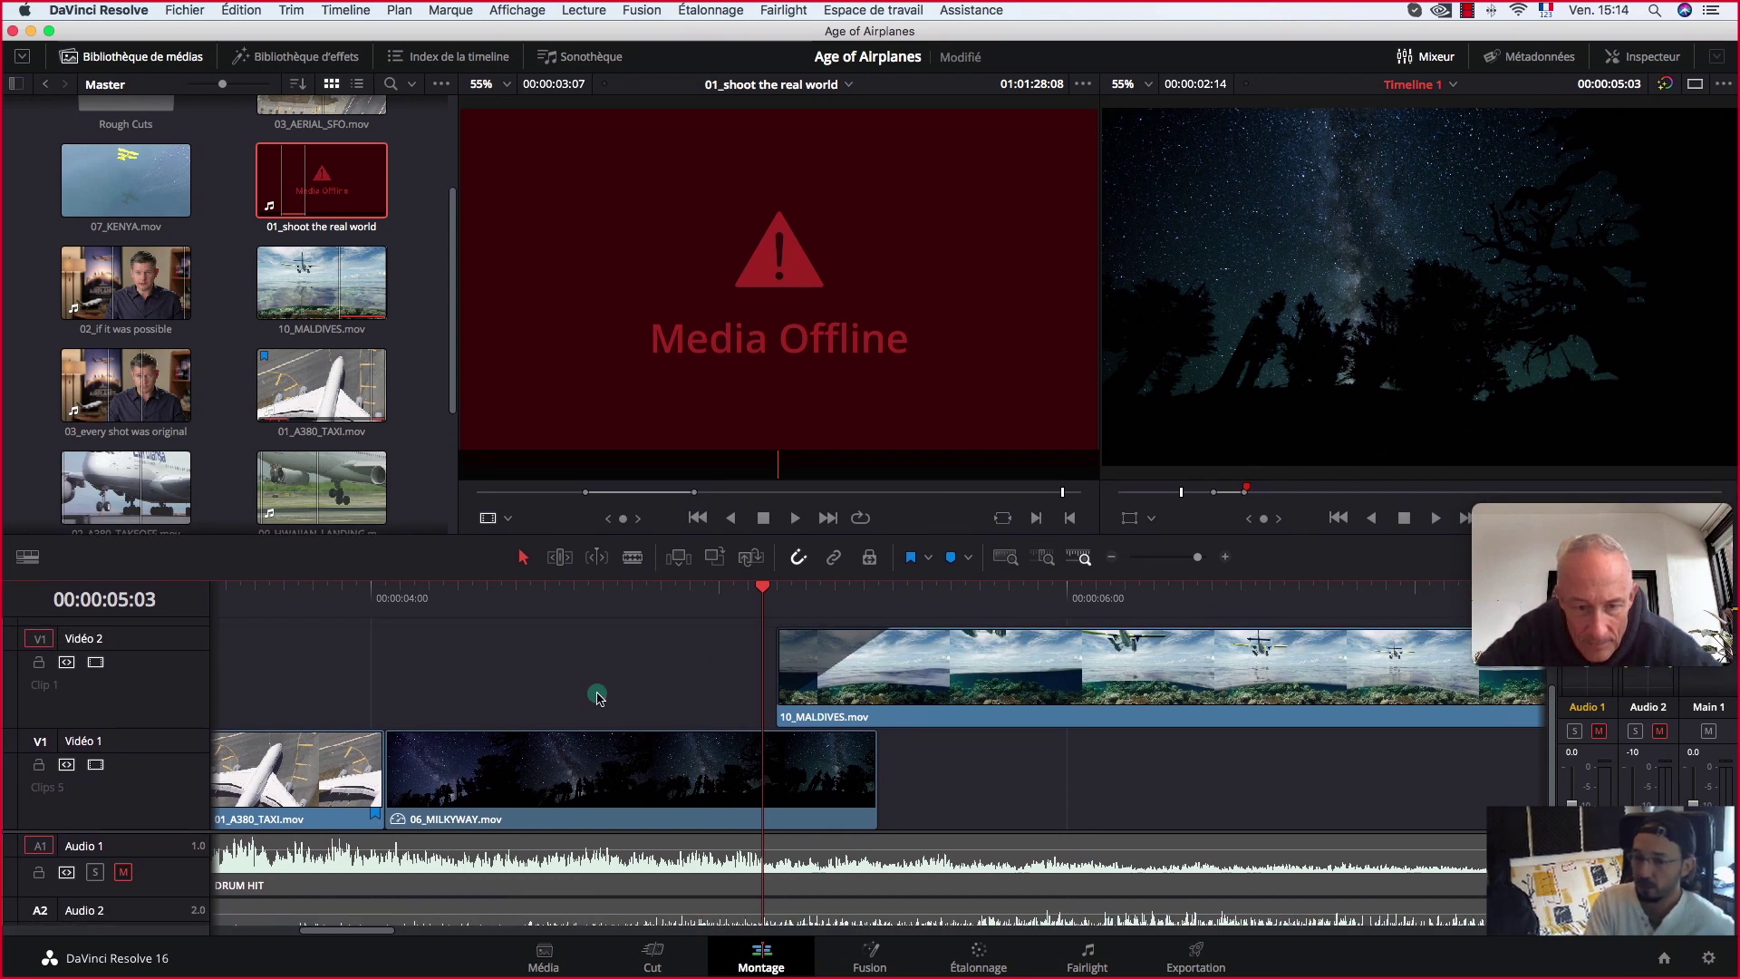
{"action": "key", "text": "Right"}
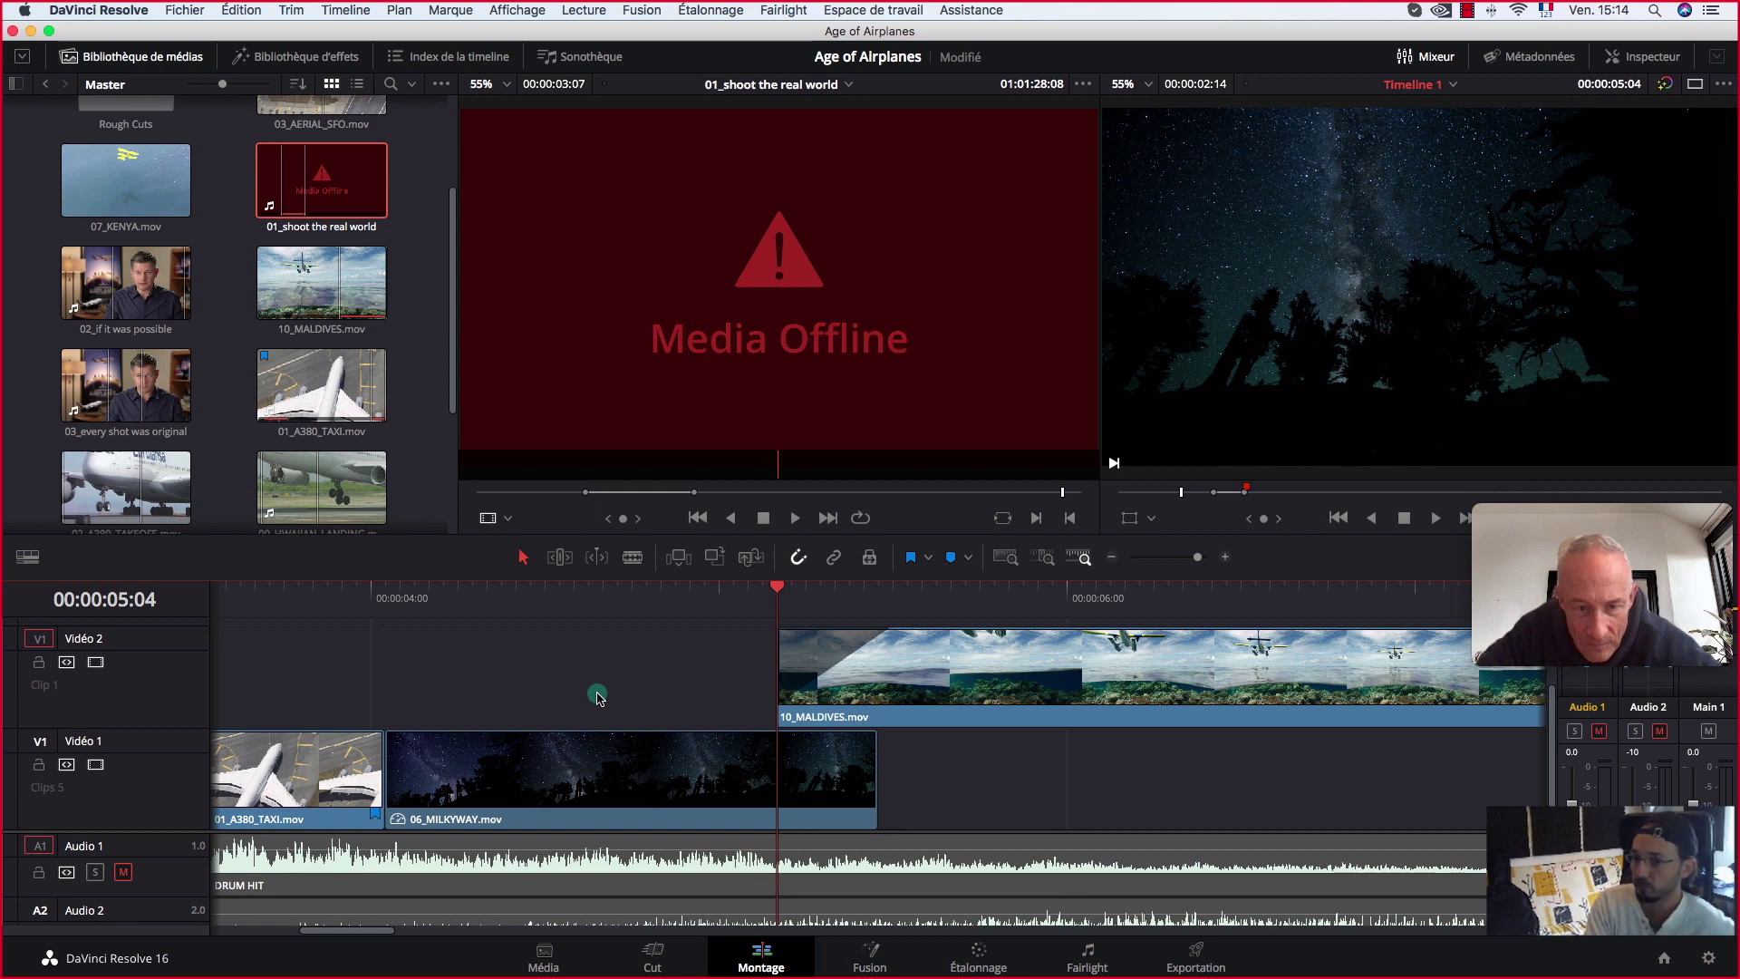
{"action": "left_click", "coordinate": [675, 758]}
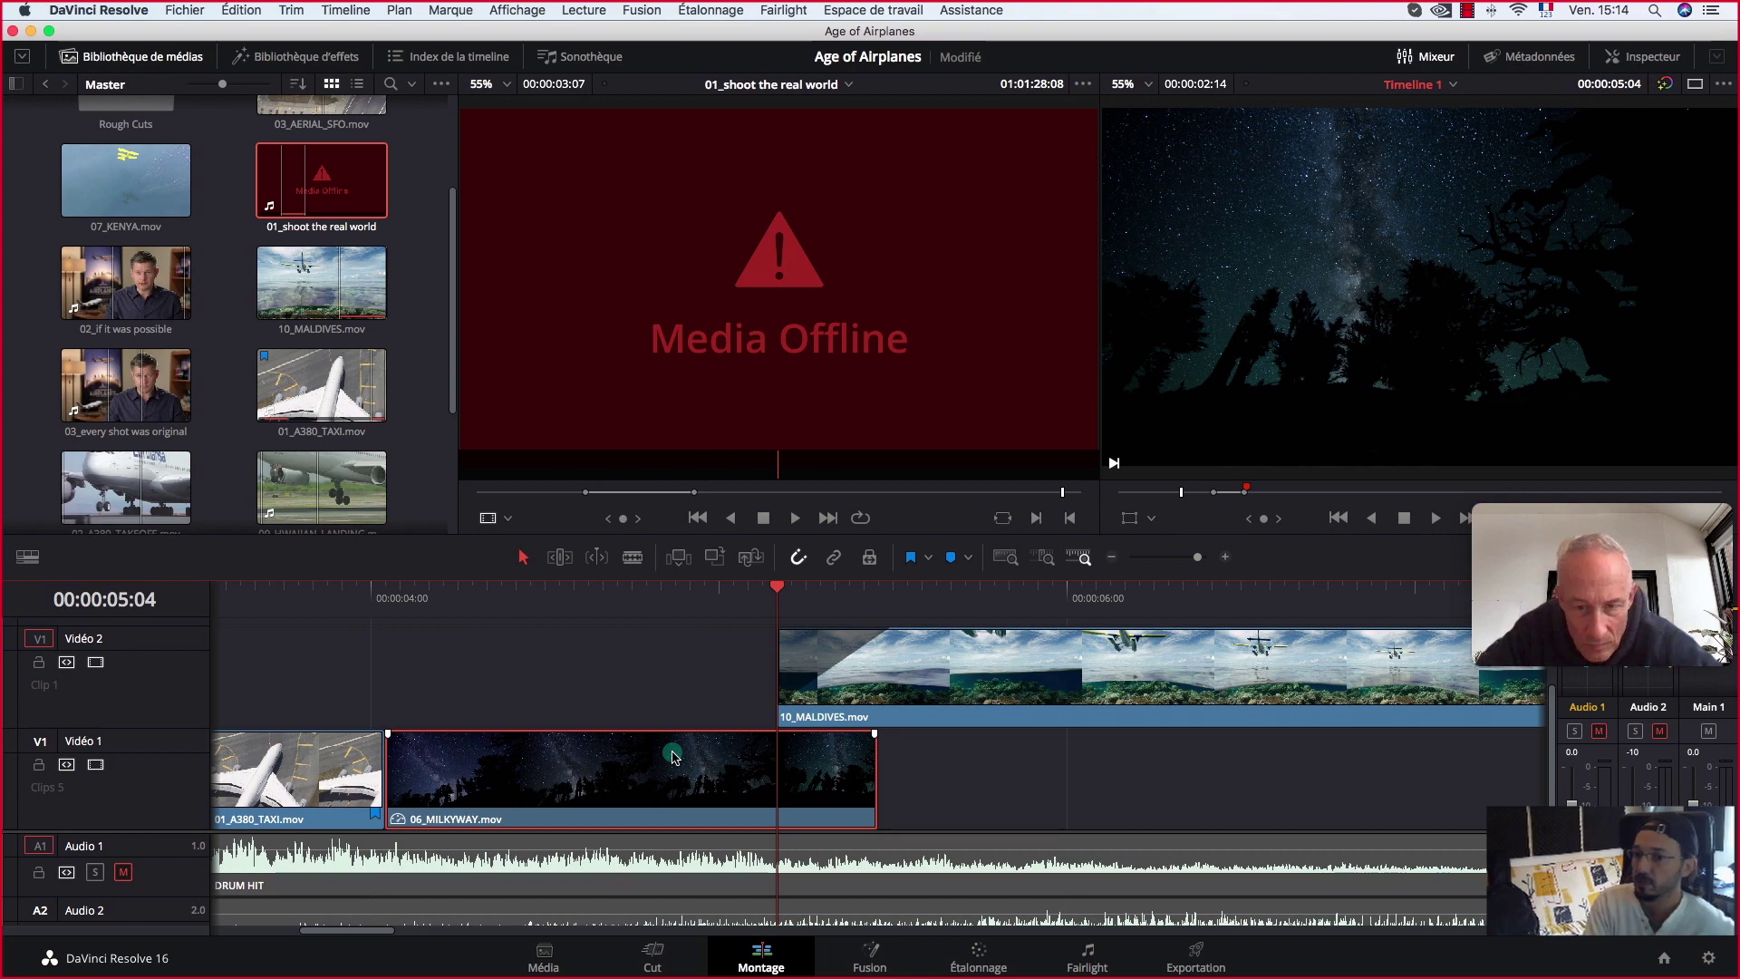
{"action": "key", "text": "Right"}
{"action": "key", "text": "Right"}
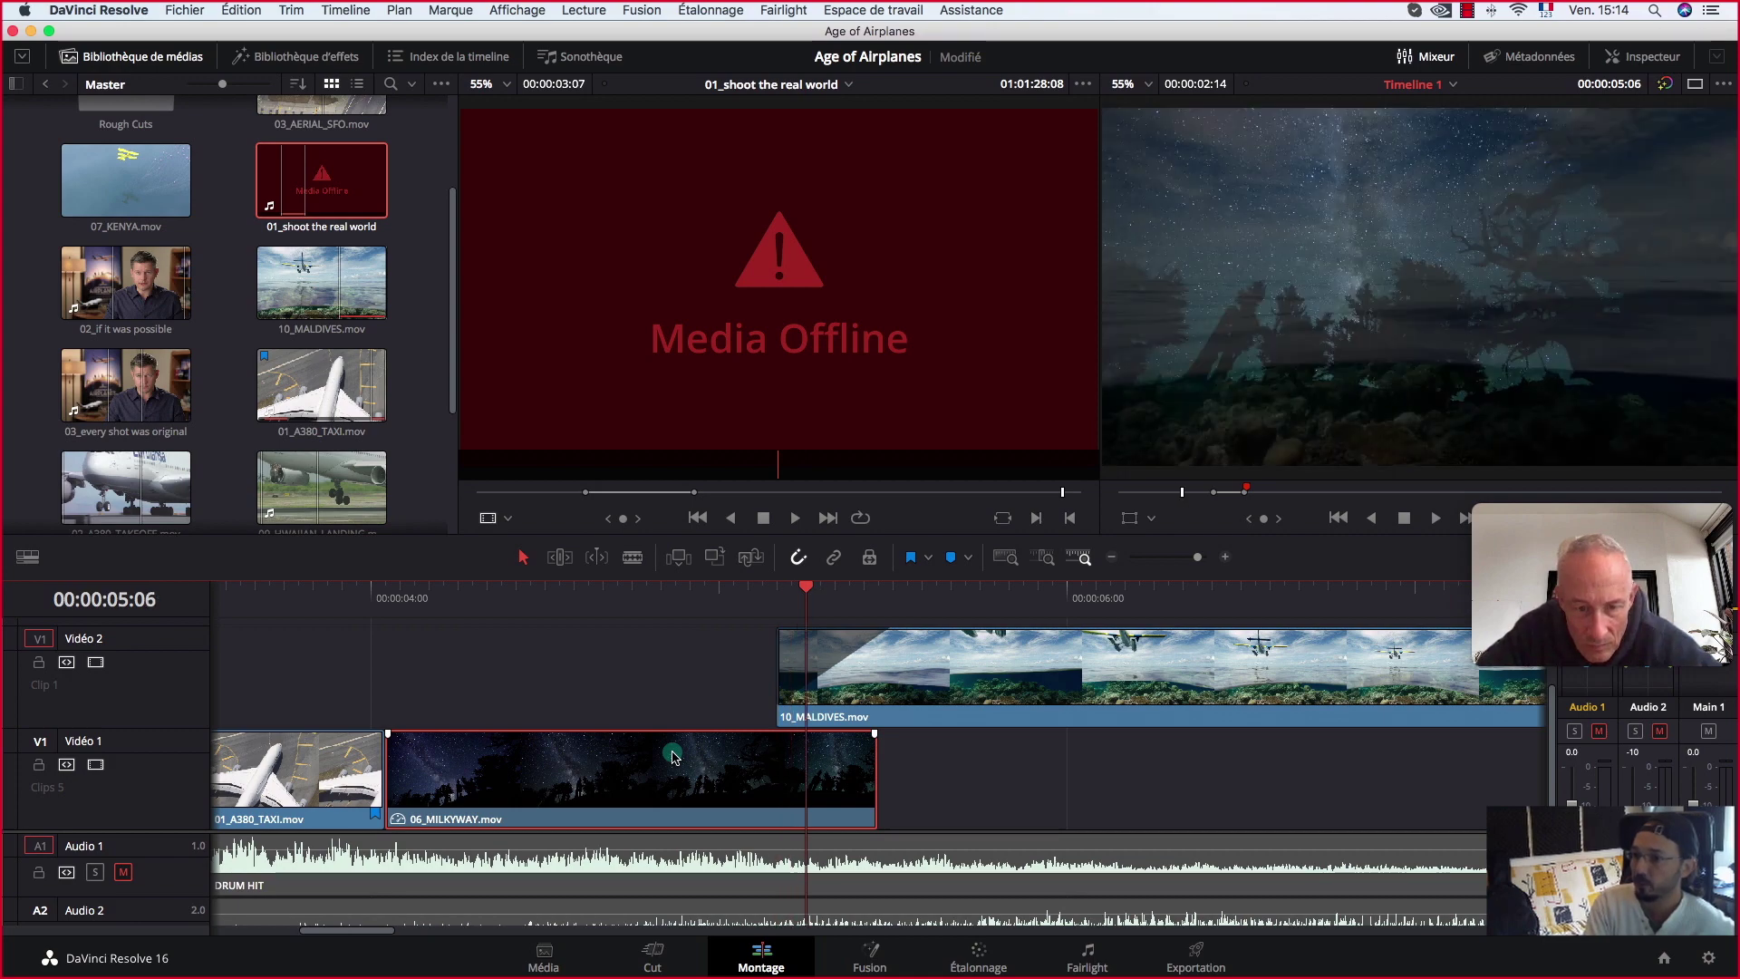
{"action": "key", "text": "Right"}
{"action": "key", "text": "Right"}
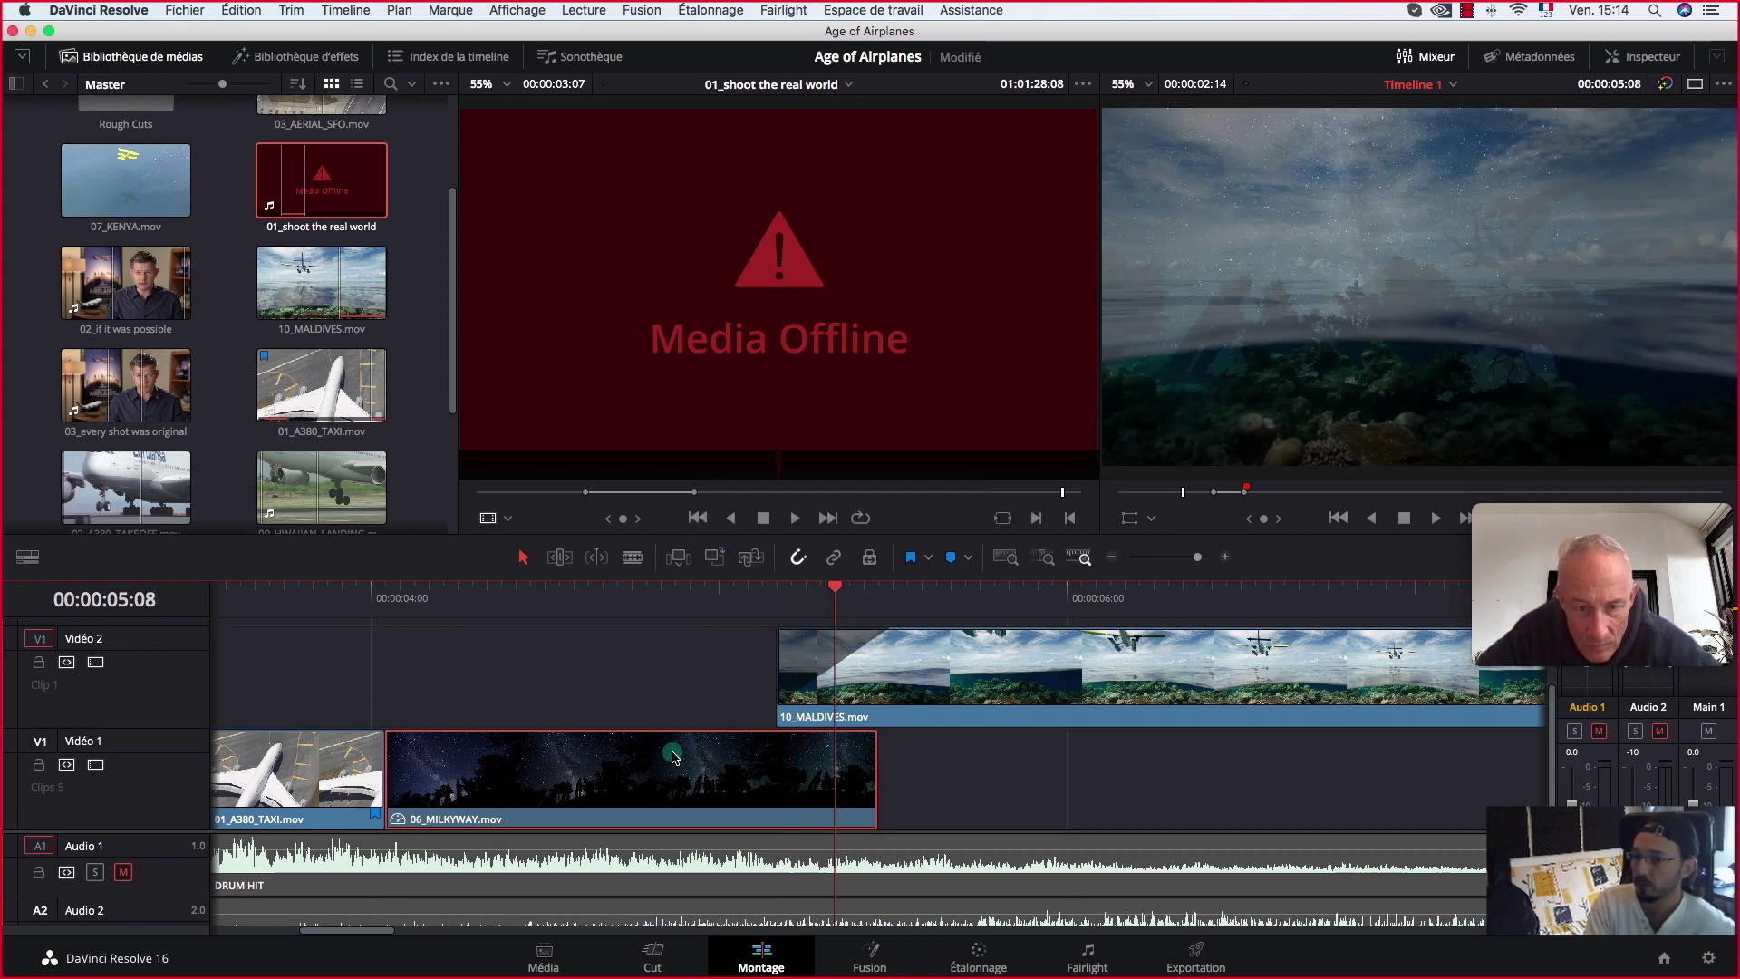
{"action": "key", "text": "Left"}
{"action": "key", "text": "Left"}
{"action": "key", "text": "Right"}
{"action": "key", "text": "Right"}
{"action": "key", "text": "Right"}
{"action": "key", "text": "Right"}
{"action": "key", "text": "Right"}
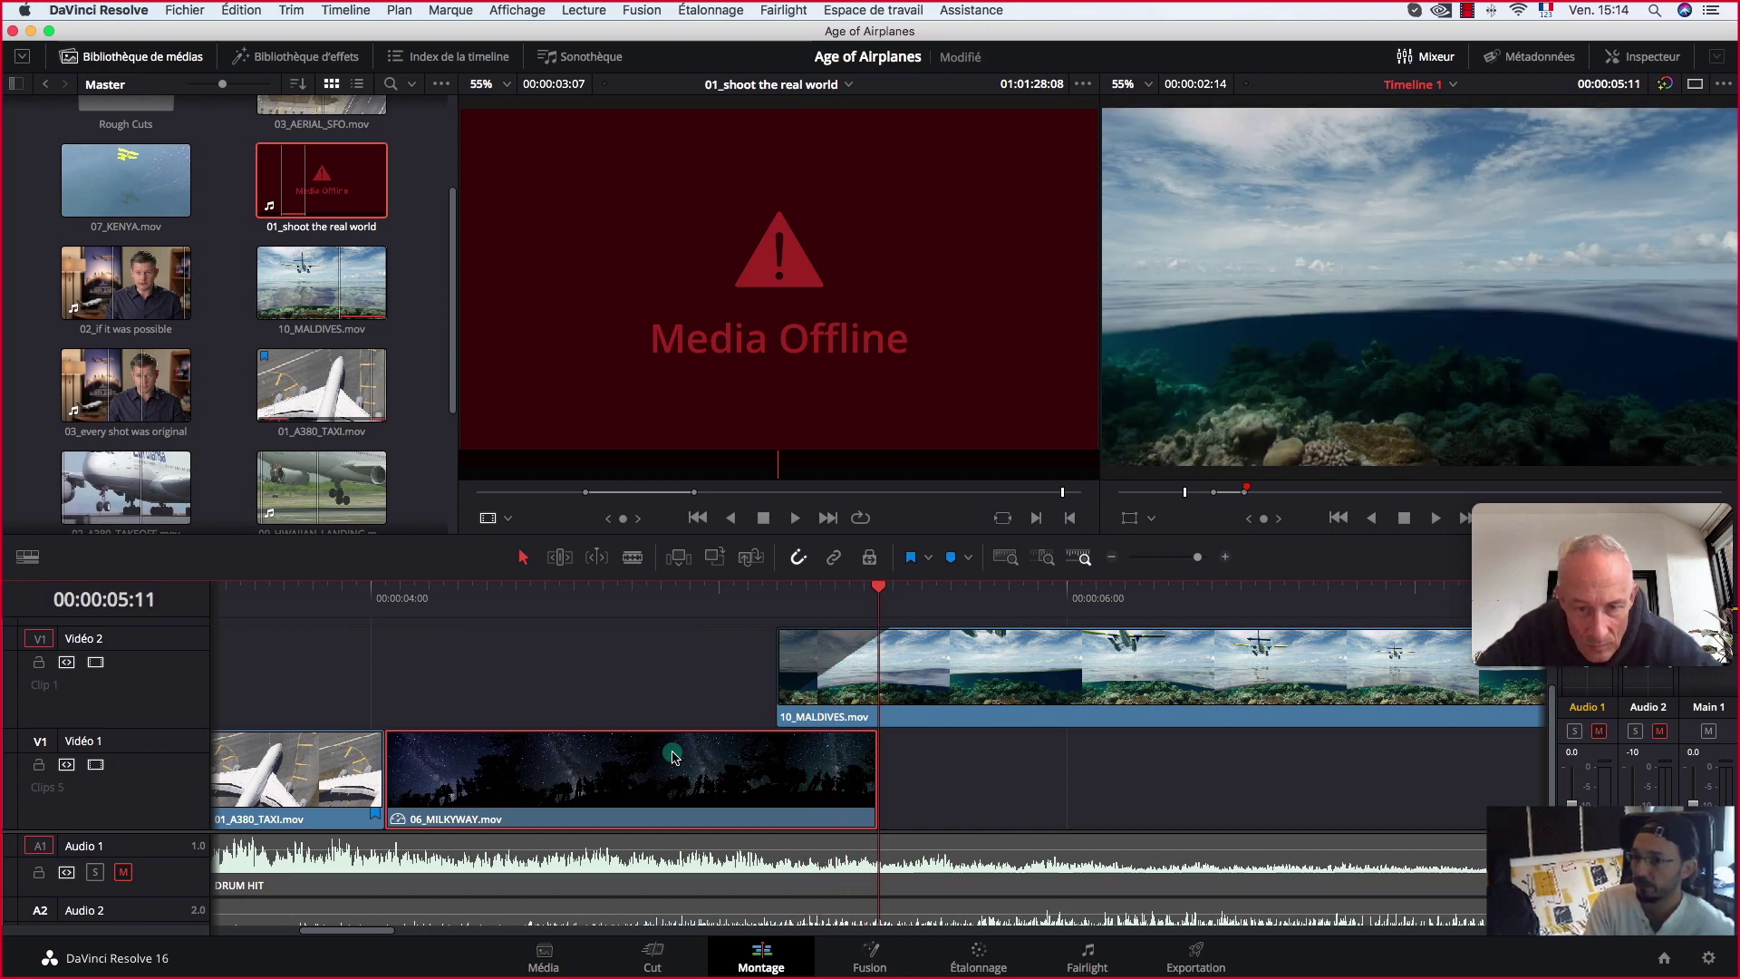
{"action": "key", "text": "Right"}
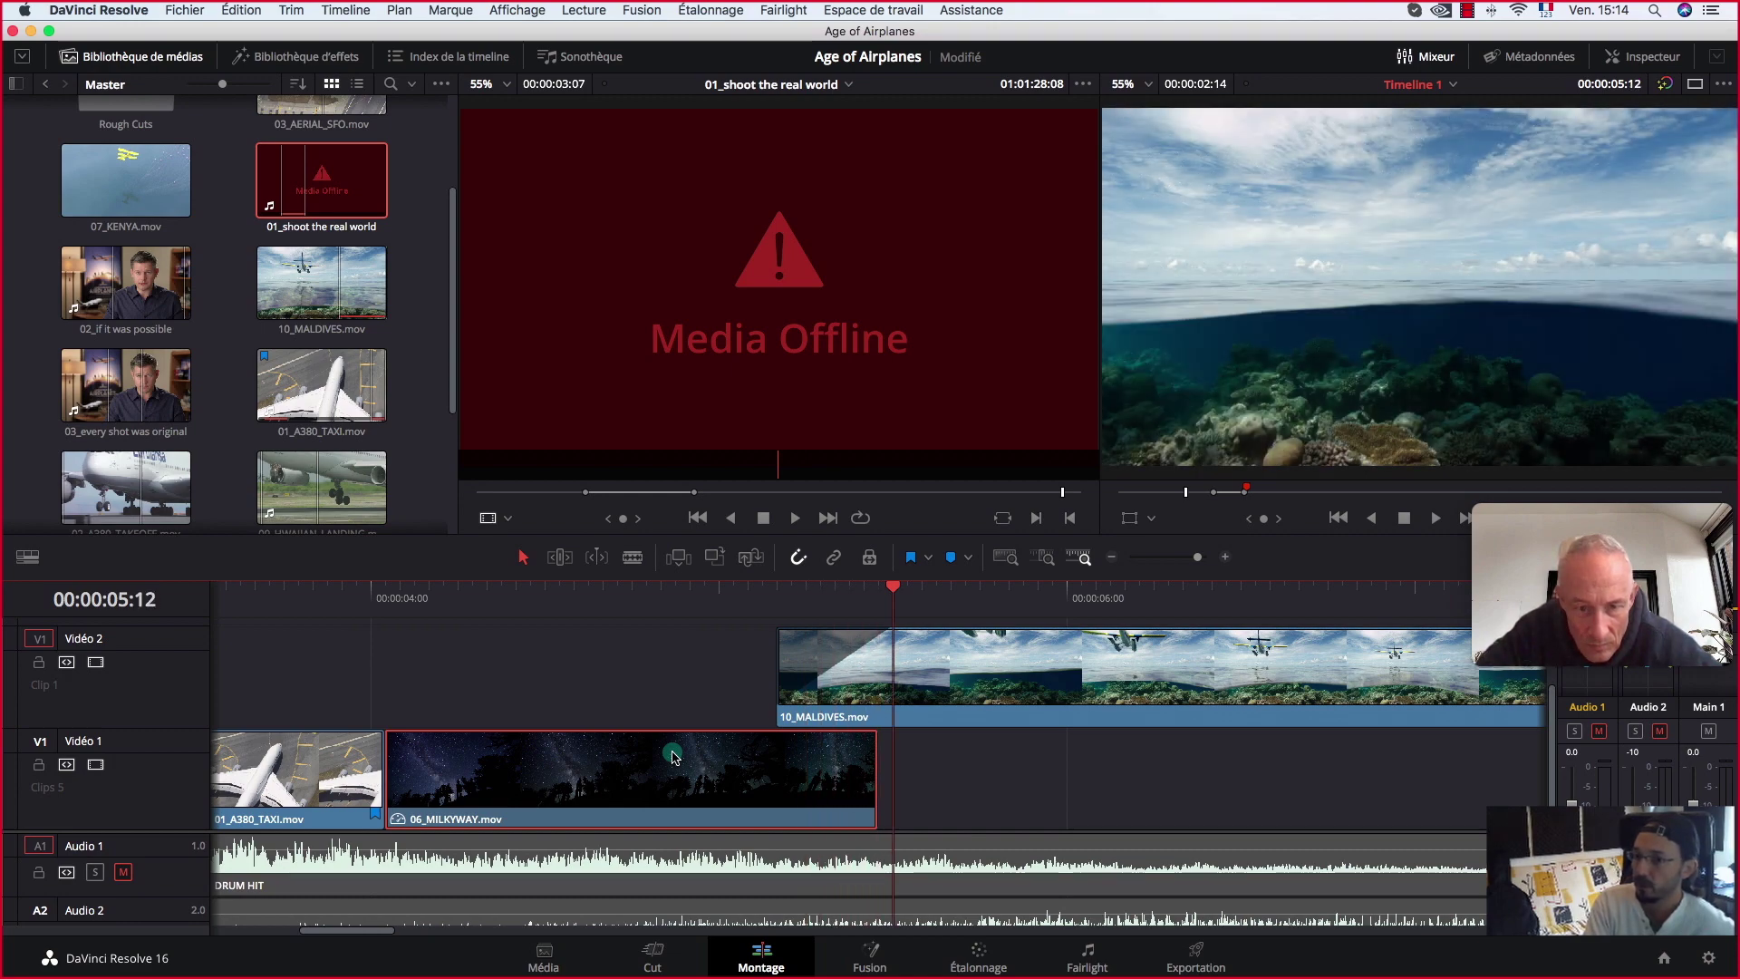
Step: Add a fade-out to the end of 06_MILKYWAY.mov, beginning where 10_MALDIVES.mov starts above it
{"action": "left_click", "coordinate": [893, 649]}
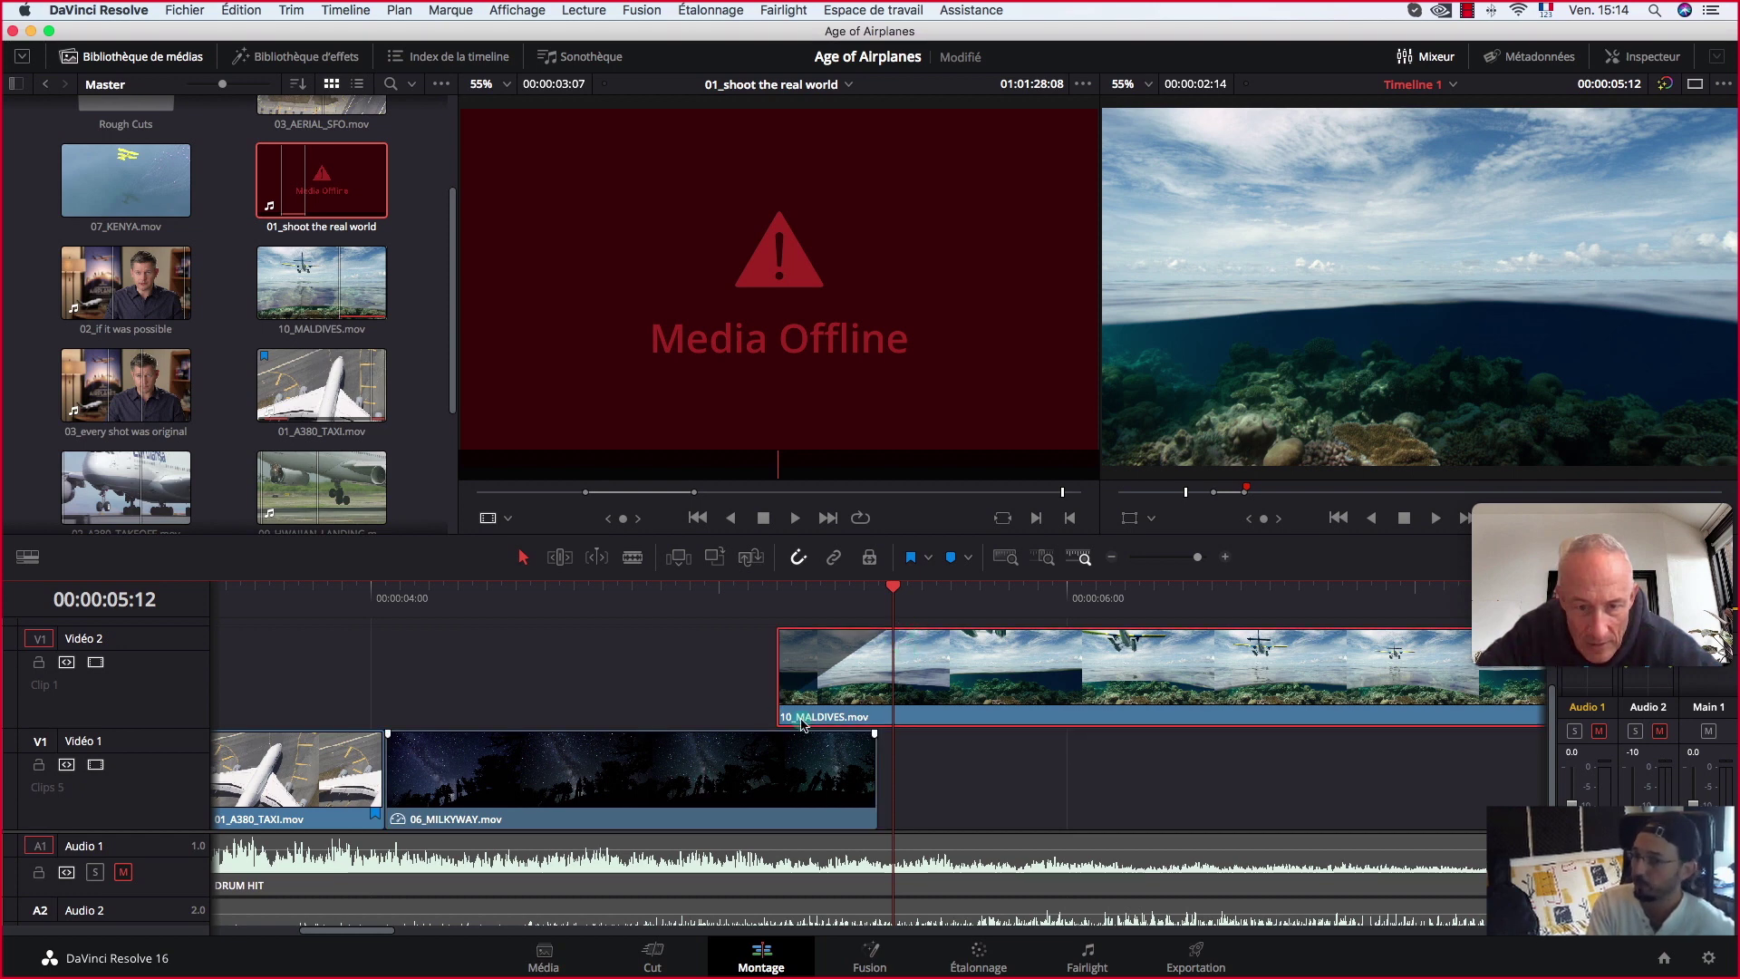
{"action": "left_click_drag", "start_coordinate": [895, 587], "coordinate": [816, 591]}
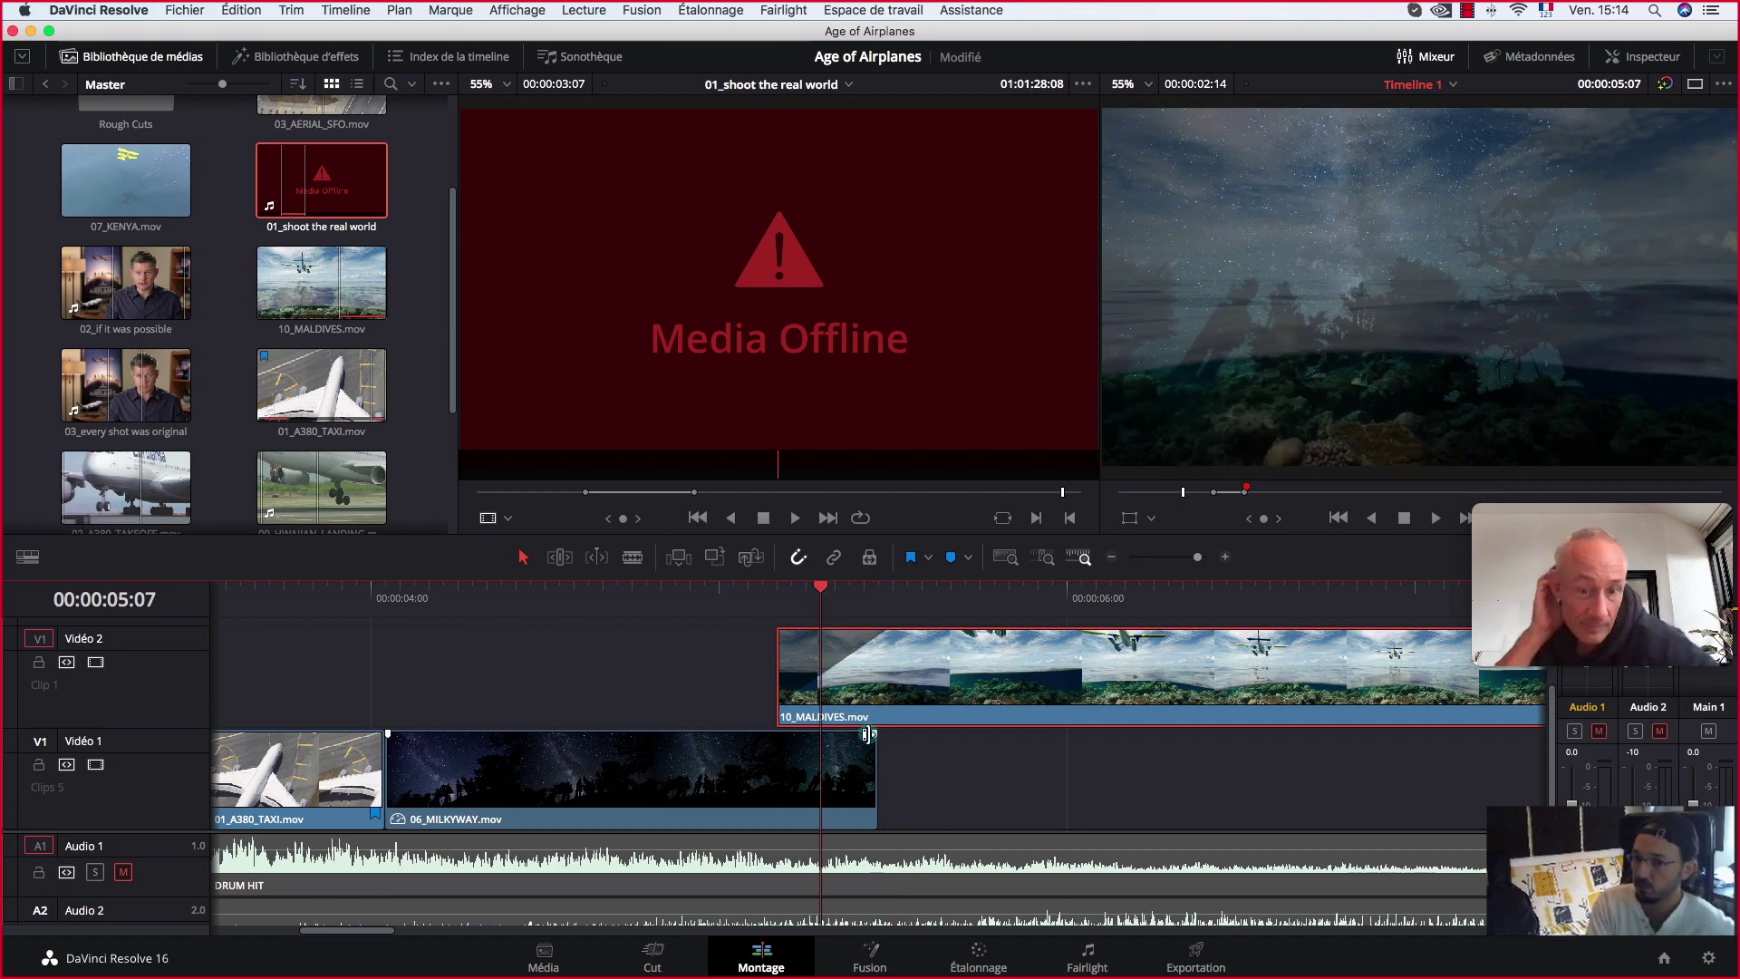
{"action": "left_click_drag", "start_coordinate": [873, 733], "coordinate": [777, 733]}
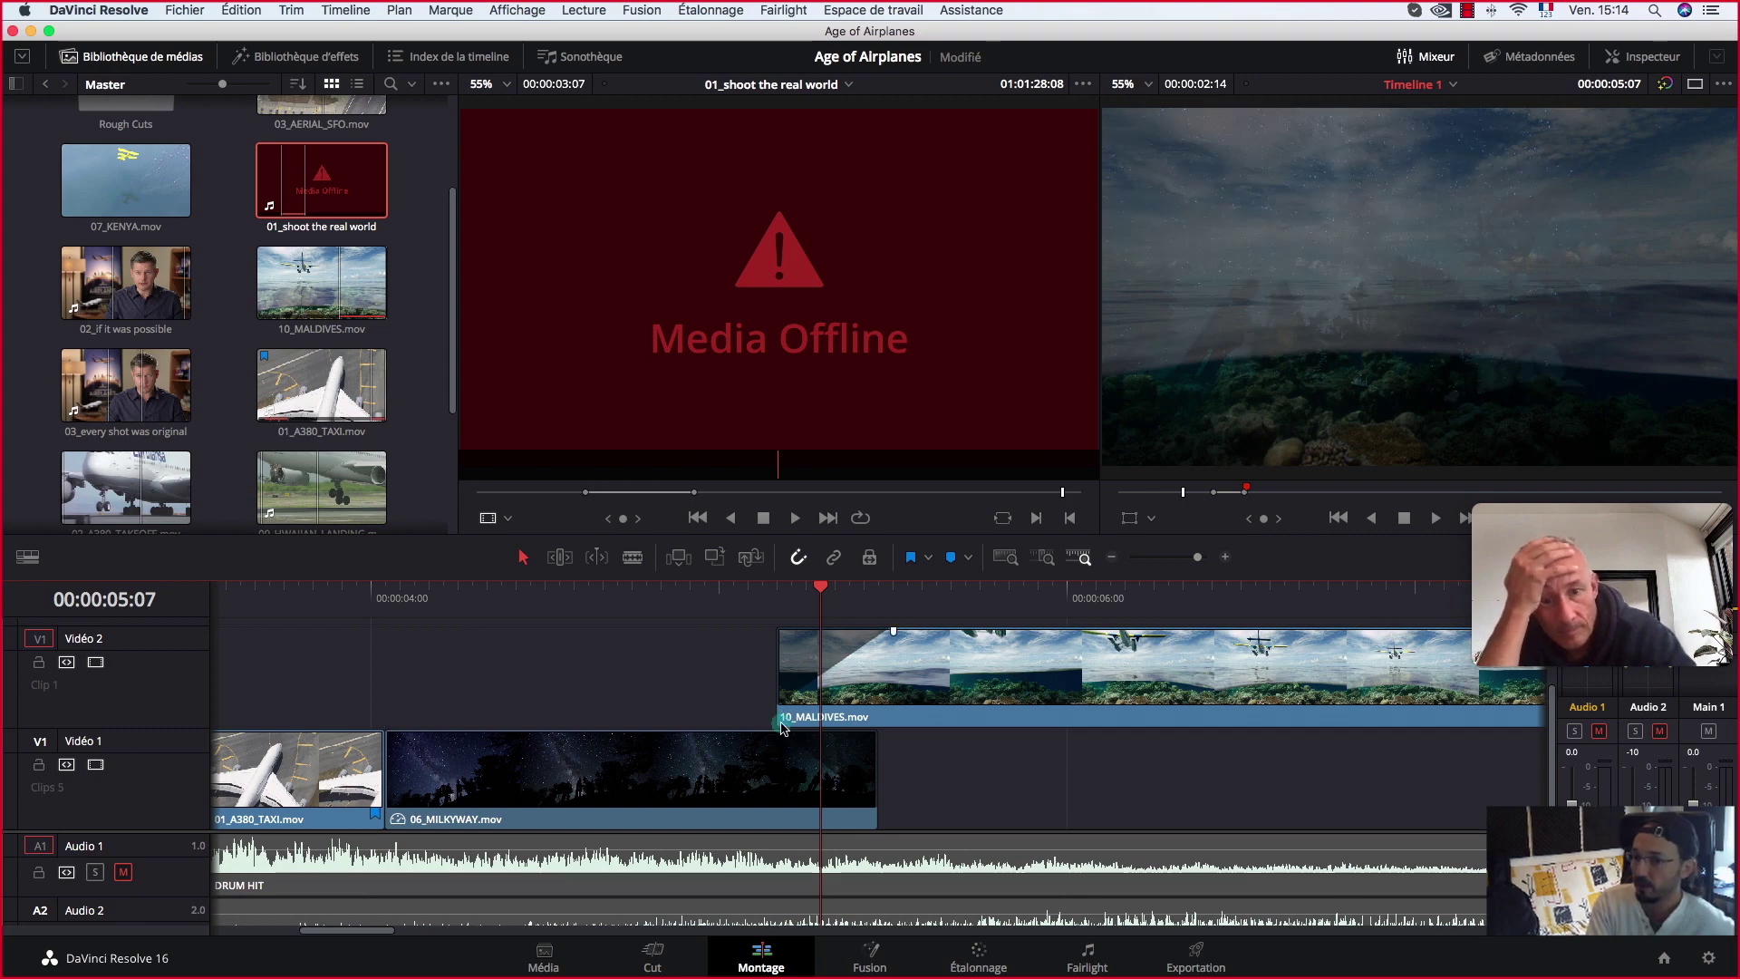
Step: Step through the overlap frame by frame to examine the fade-out of 06_MILKYWAY.mov against the fade-in of 10_MALDIVES.mov
{"action": "left_click", "coordinate": [872, 794]}
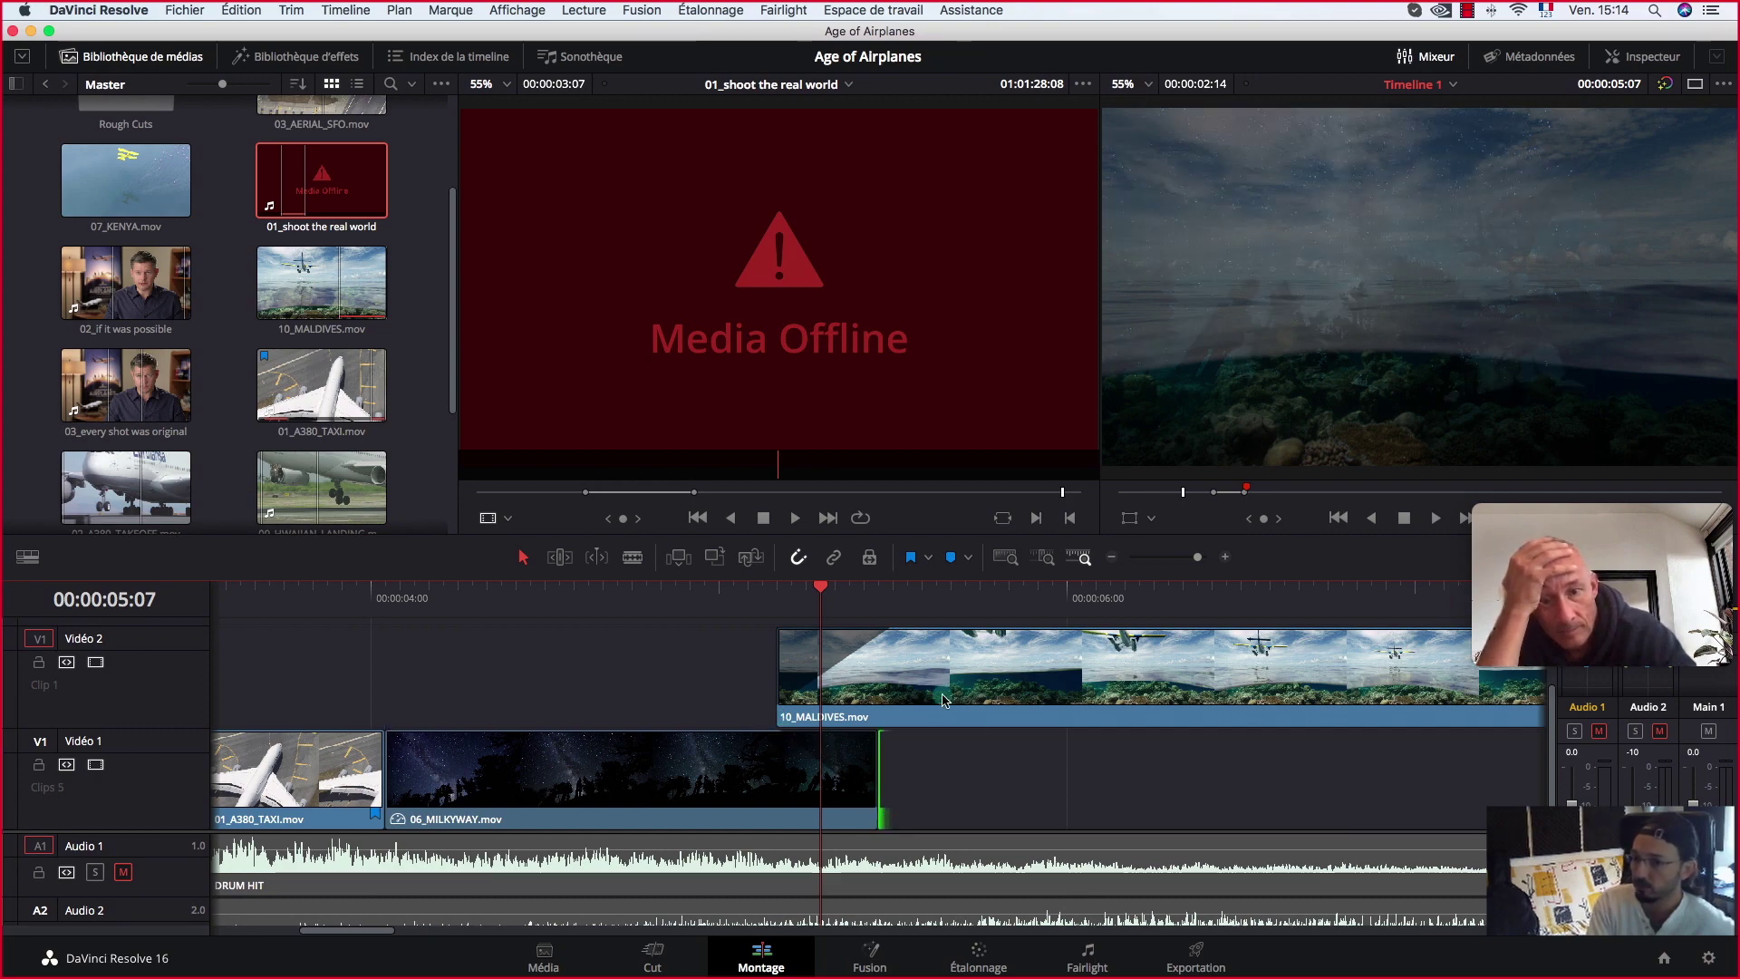
{"action": "left_click_drag", "start_coordinate": [820, 584], "coordinate": [728, 583]}
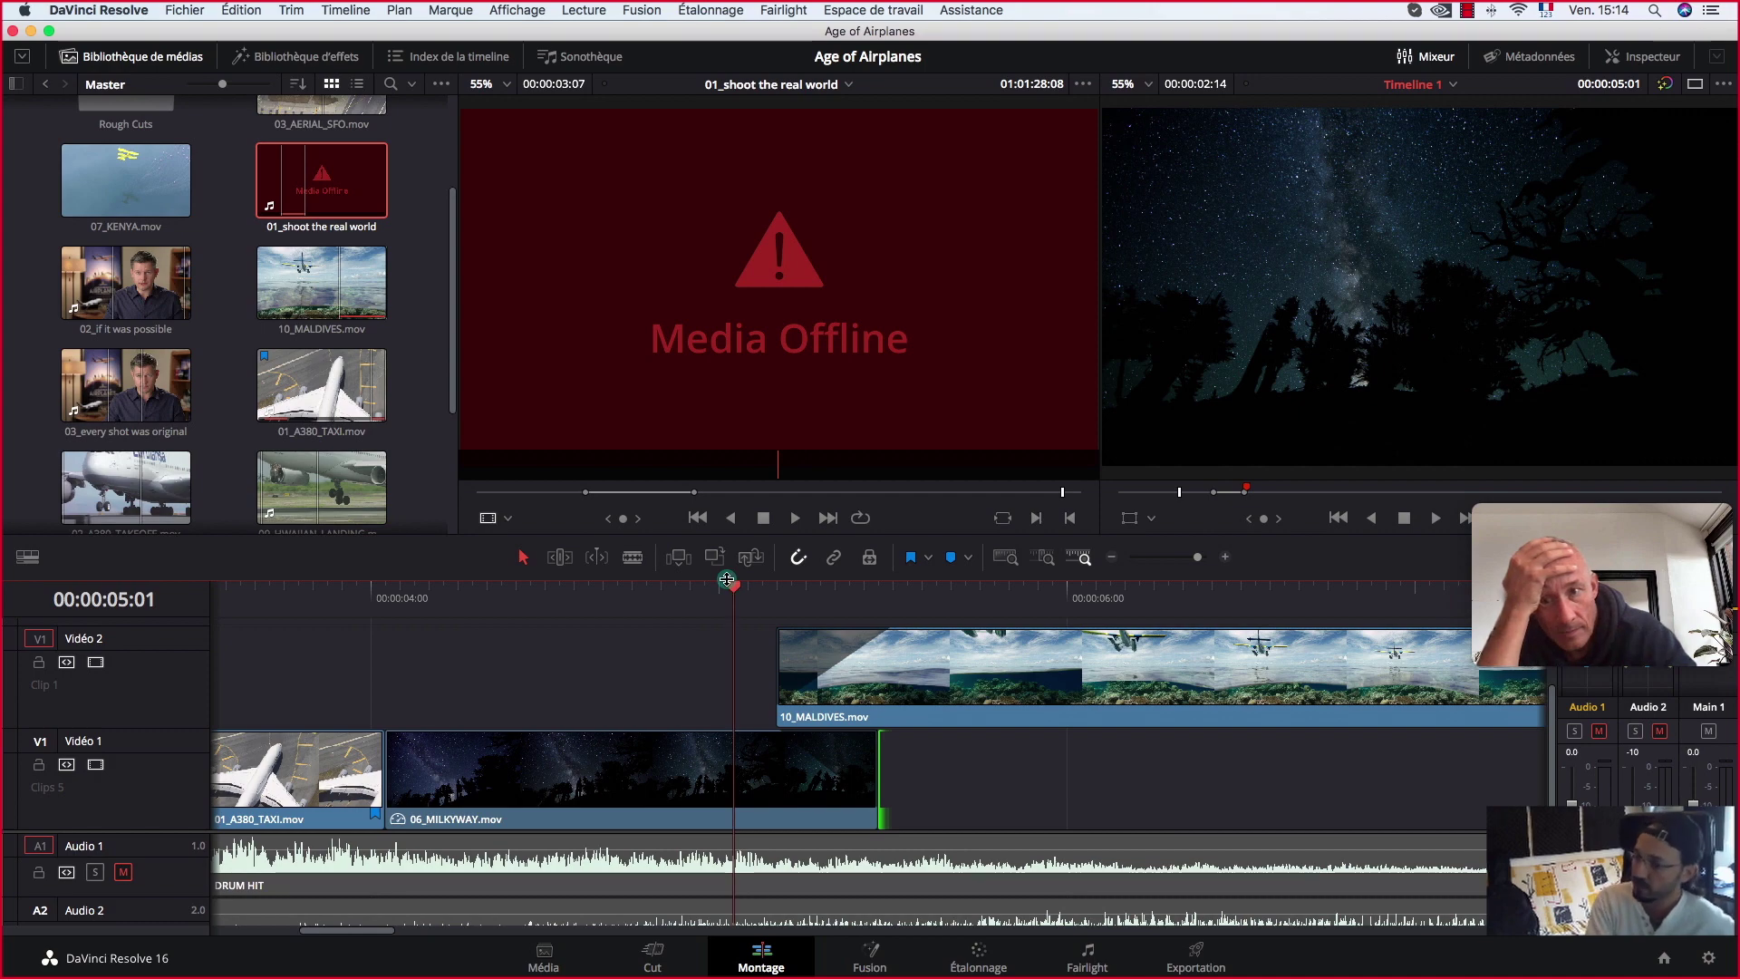
{"action": "key", "text": "Right"}
{"action": "key", "text": "Right"}
{"action": "key", "text": "Right"}
{"action": "key", "text": "Right"}
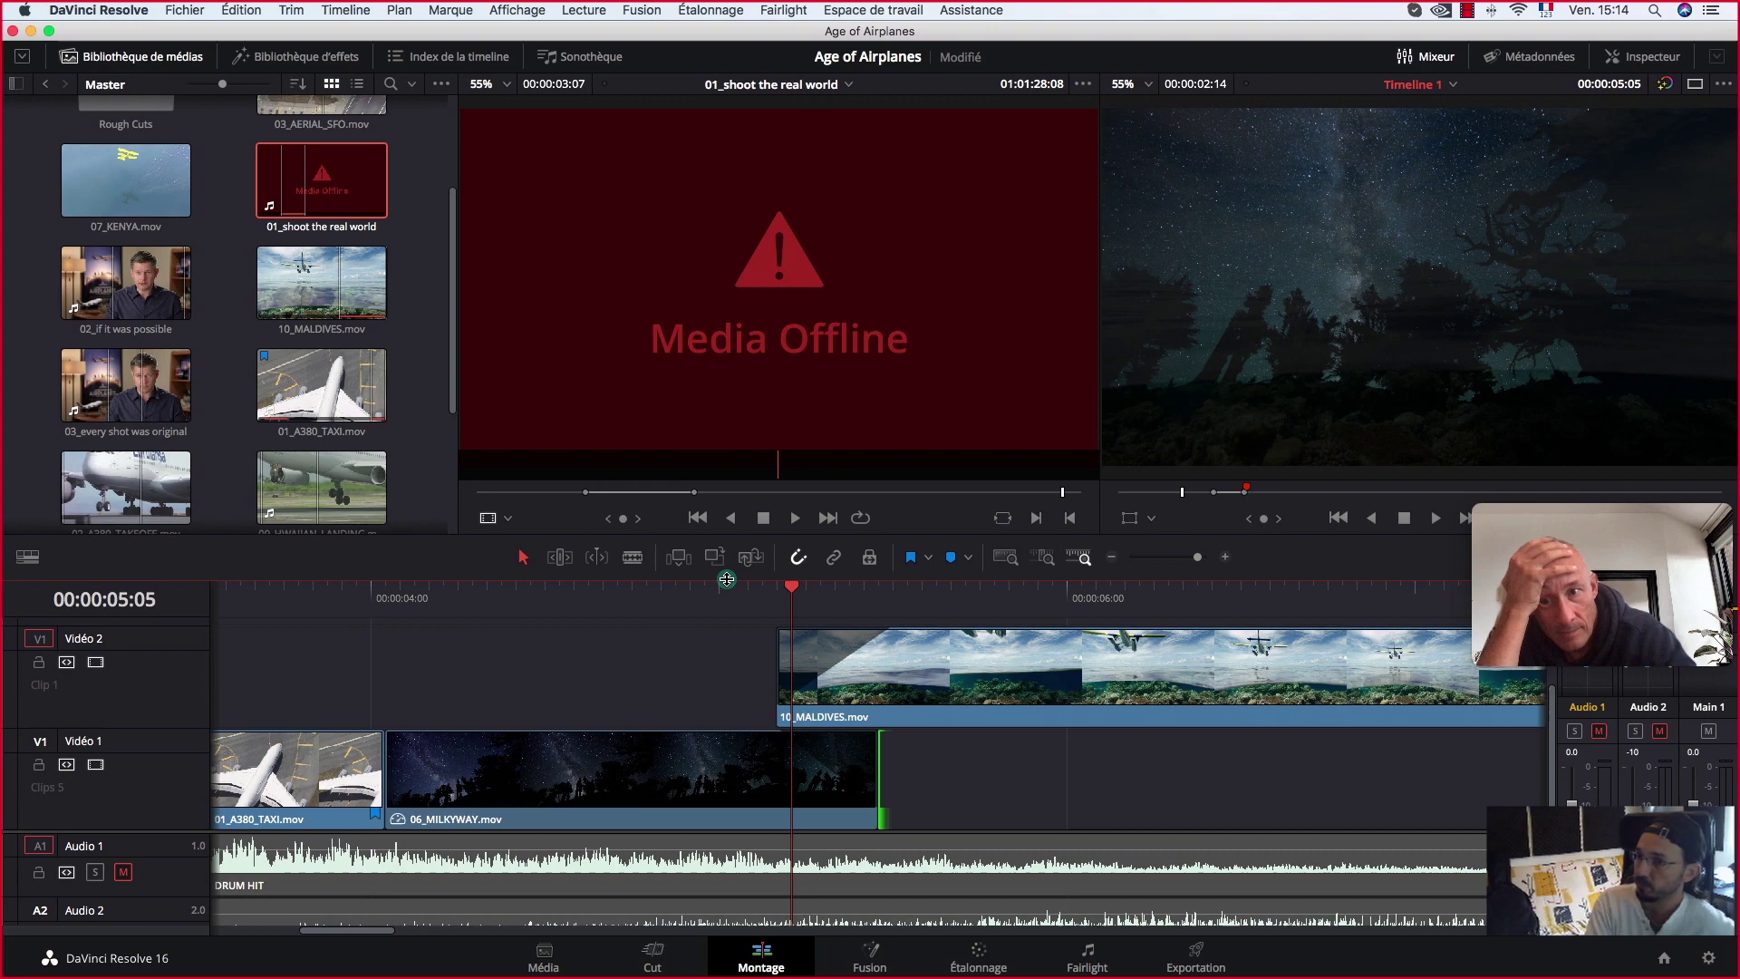
{"action": "key", "text": "Right"}
{"action": "key", "text": "Right"}
{"action": "key", "text": "Right"}
{"action": "key", "text": "Right"}
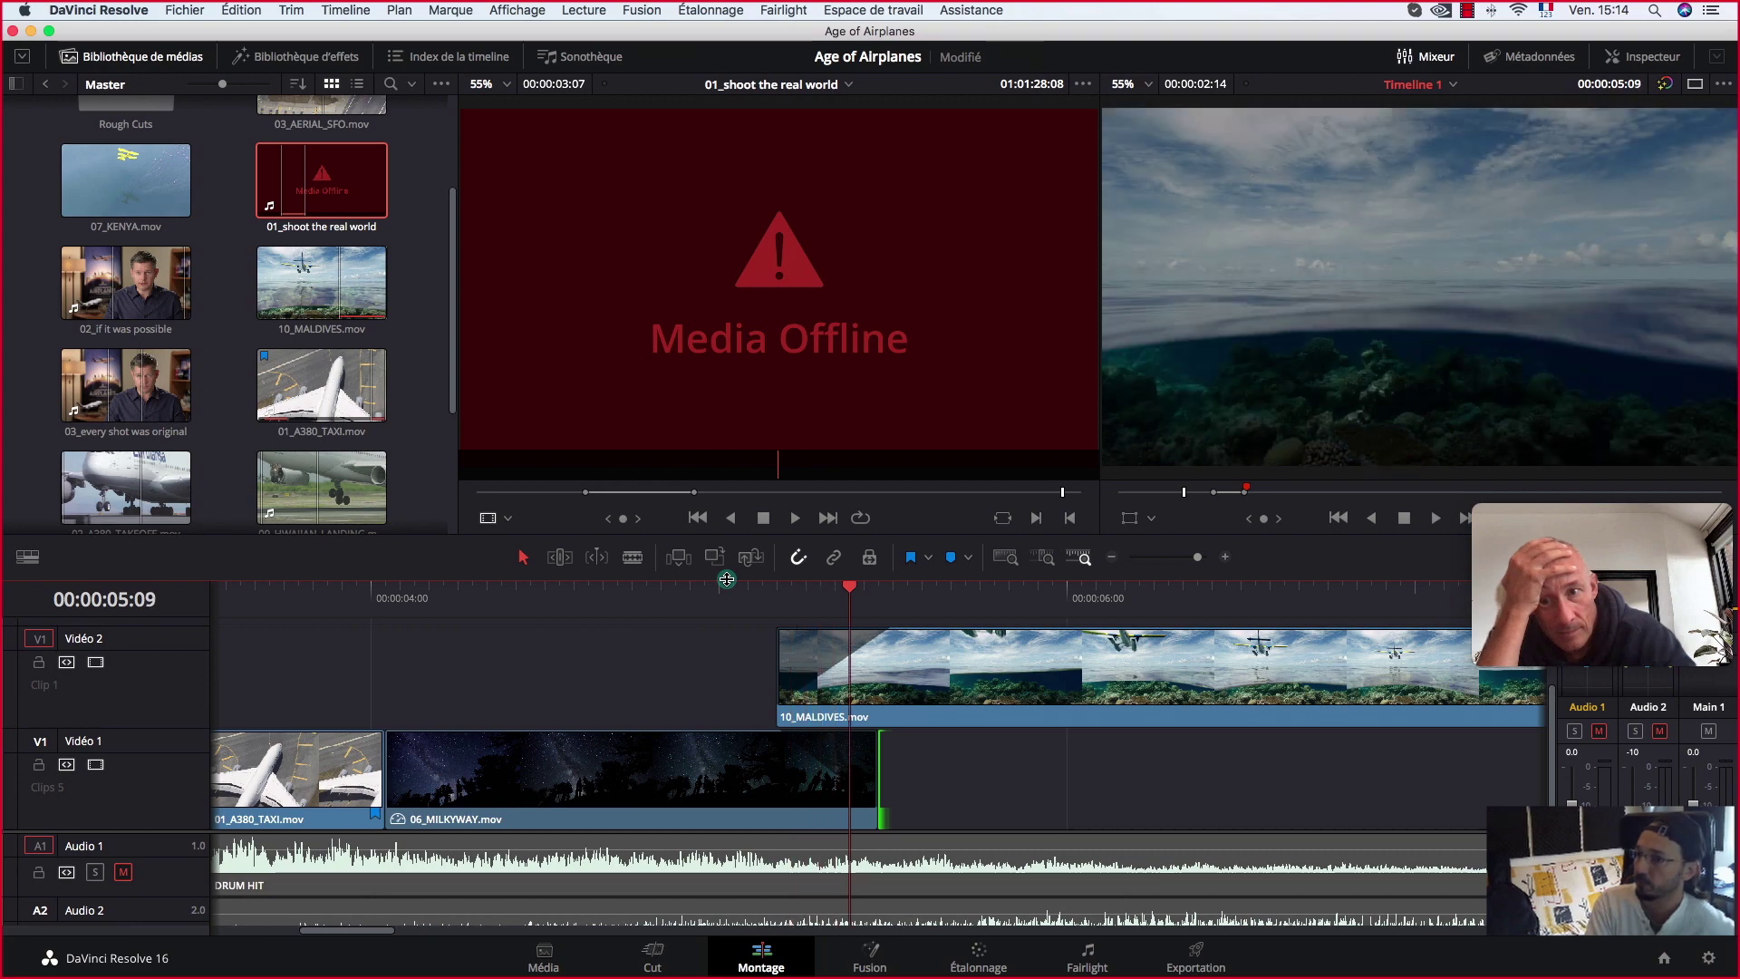
{"action": "key", "text": "Right"}
{"action": "key", "text": "Right"}
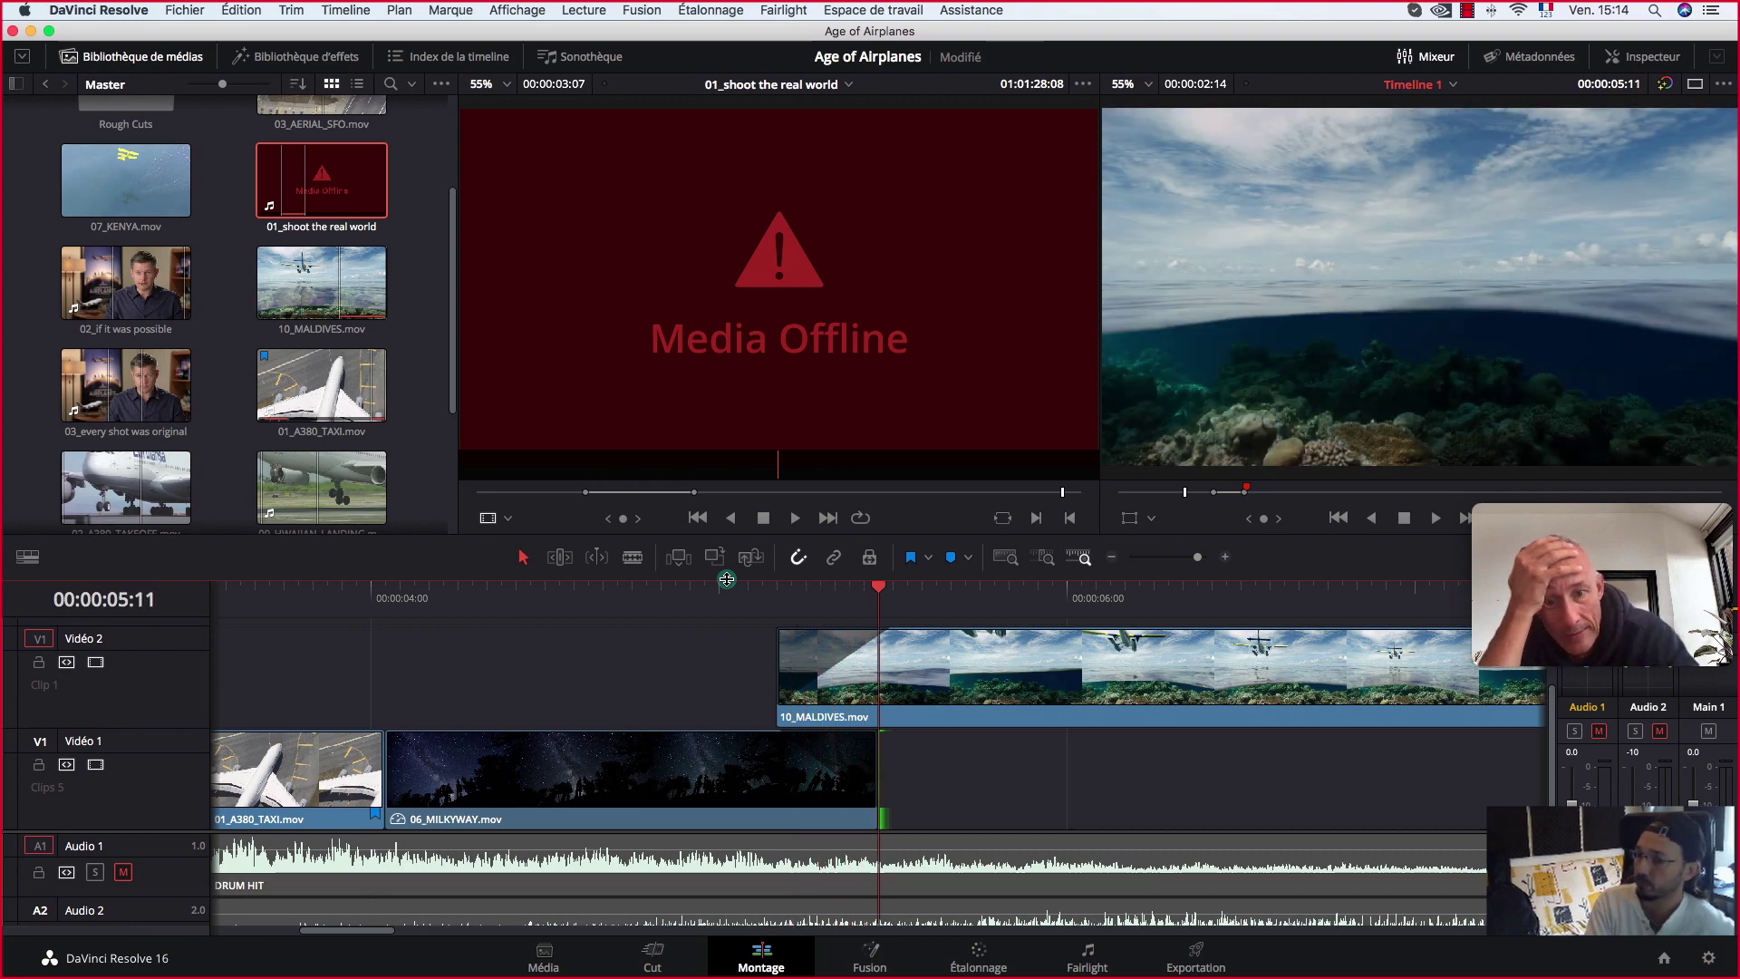
{"action": "key", "text": "Left"}
{"action": "key", "text": "Left"}
{"action": "key", "text": "Left"}
{"action": "key", "text": "Left"}
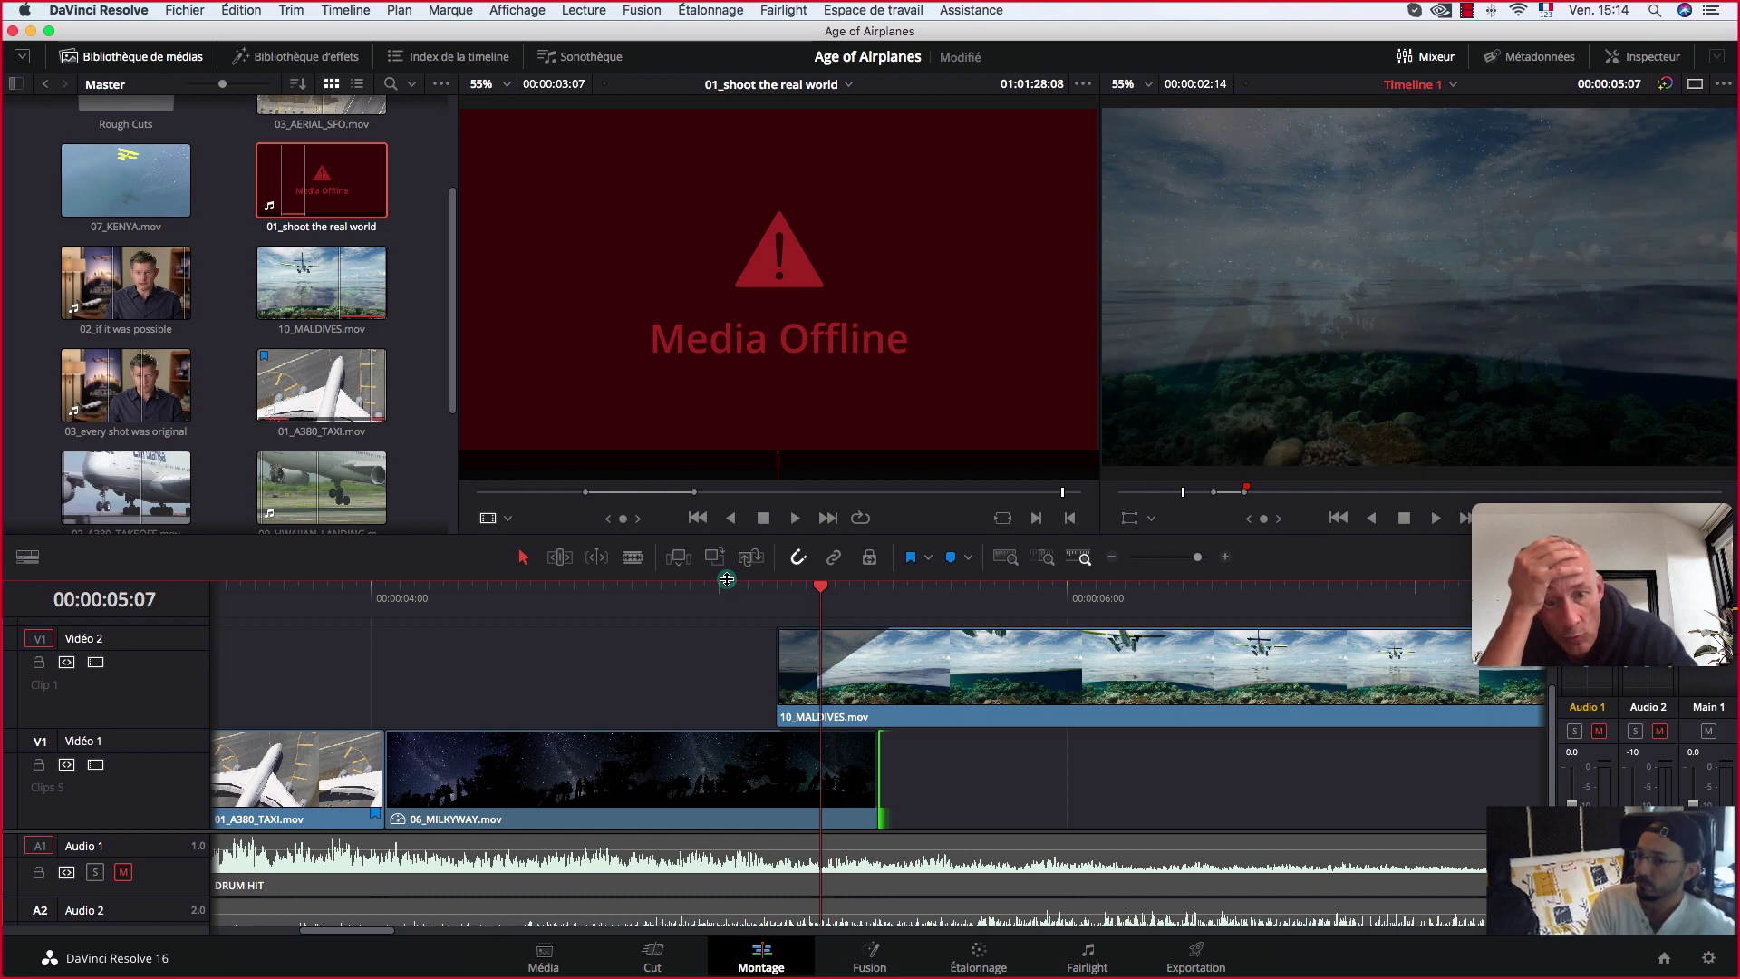
{"action": "key", "text": "Right"}
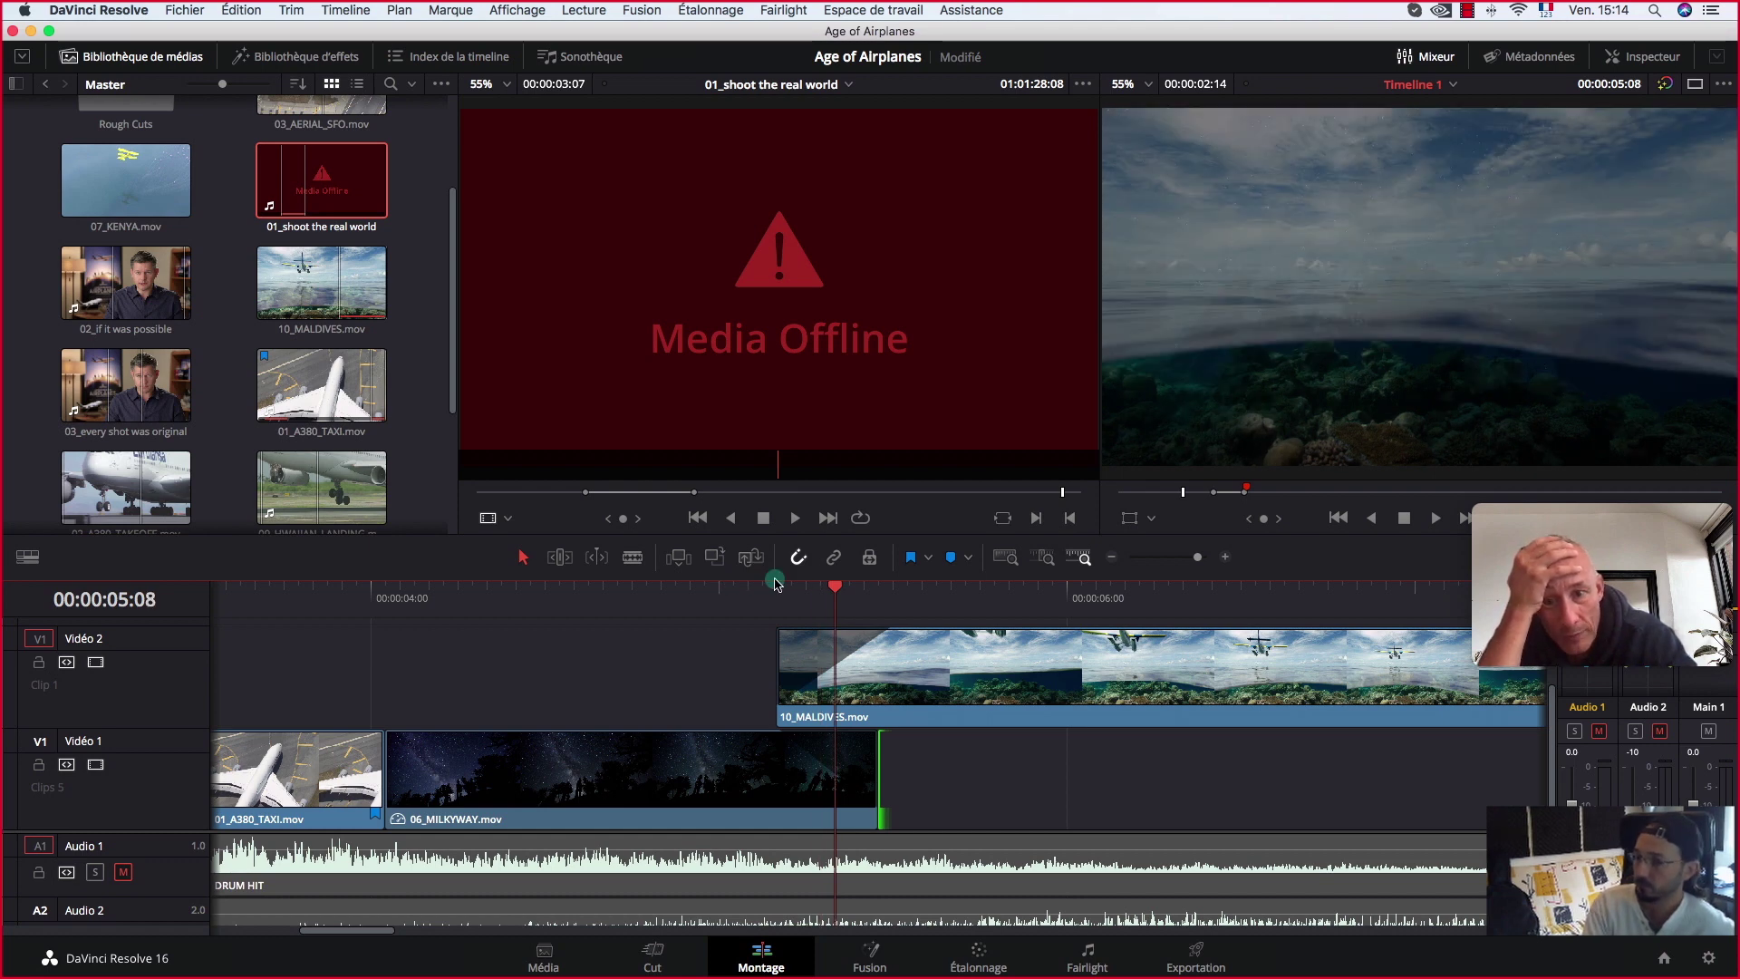
Step: Shift 10_MALDIVES.mov earlier on Vidéo 2 so that it overlaps a longer part of 06_MILKYWAY.mov
{"action": "left_click_drag", "start_coordinate": [899, 671], "coordinate": [1113, 678]}
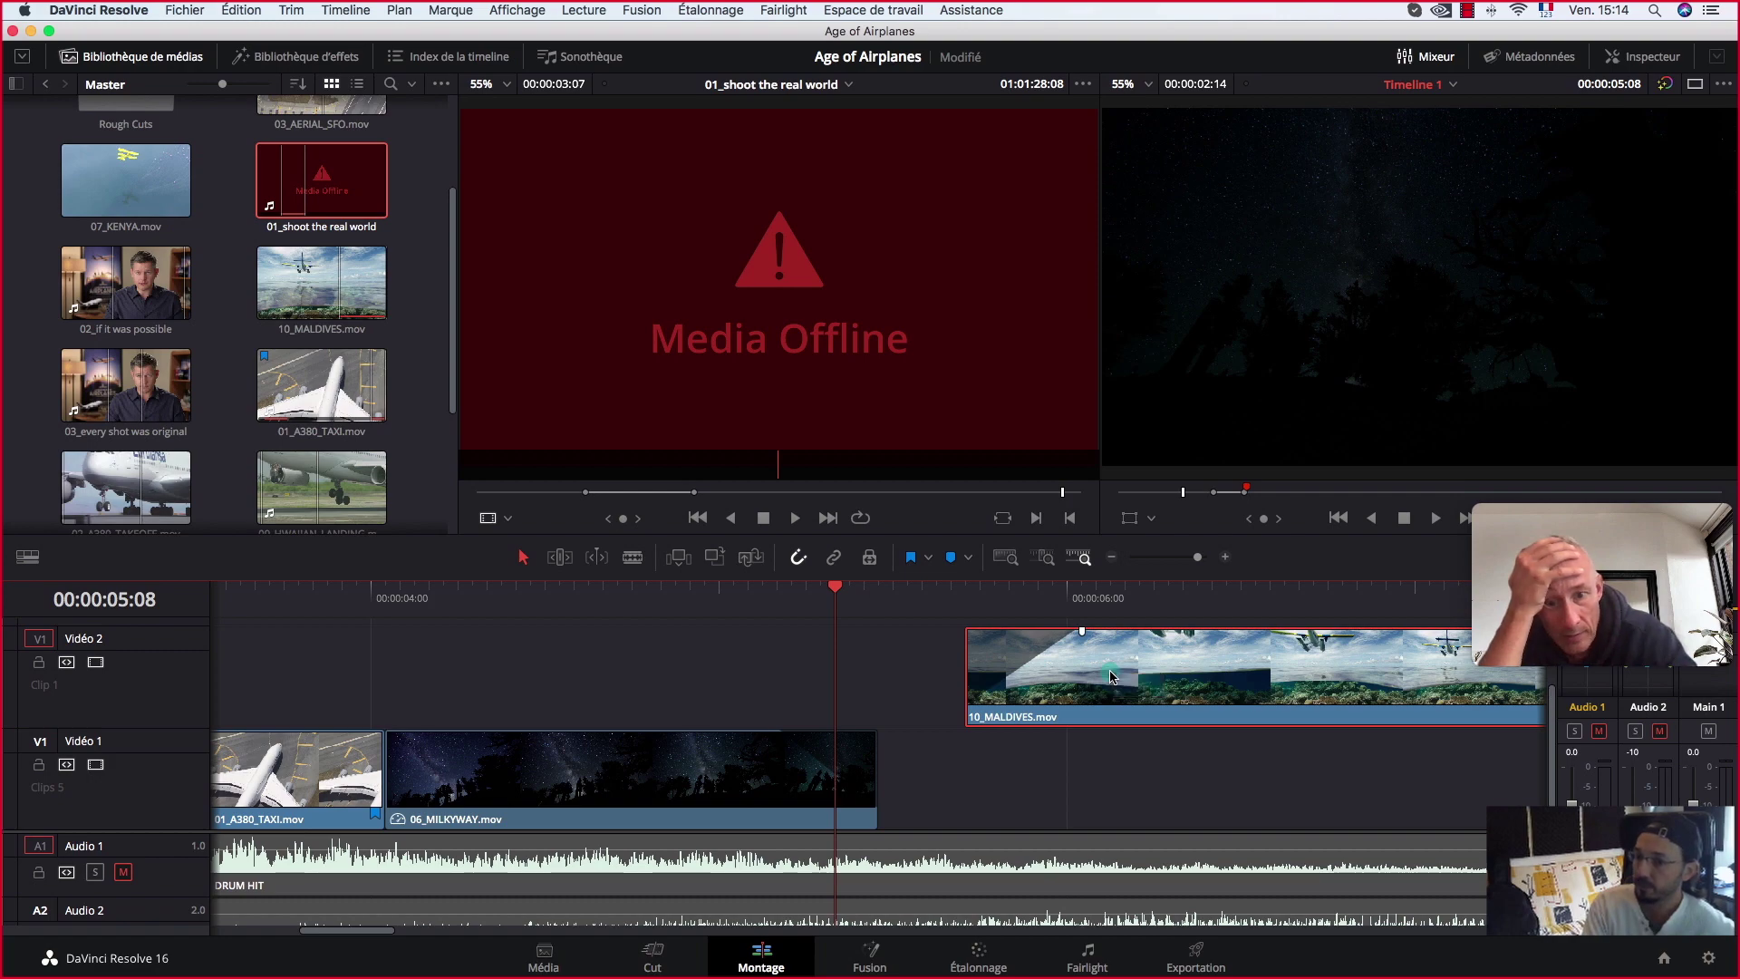
{"action": "left_click_drag", "start_coordinate": [831, 591], "coordinate": [738, 677]}
{"action": "left_click", "coordinate": [821, 587]}
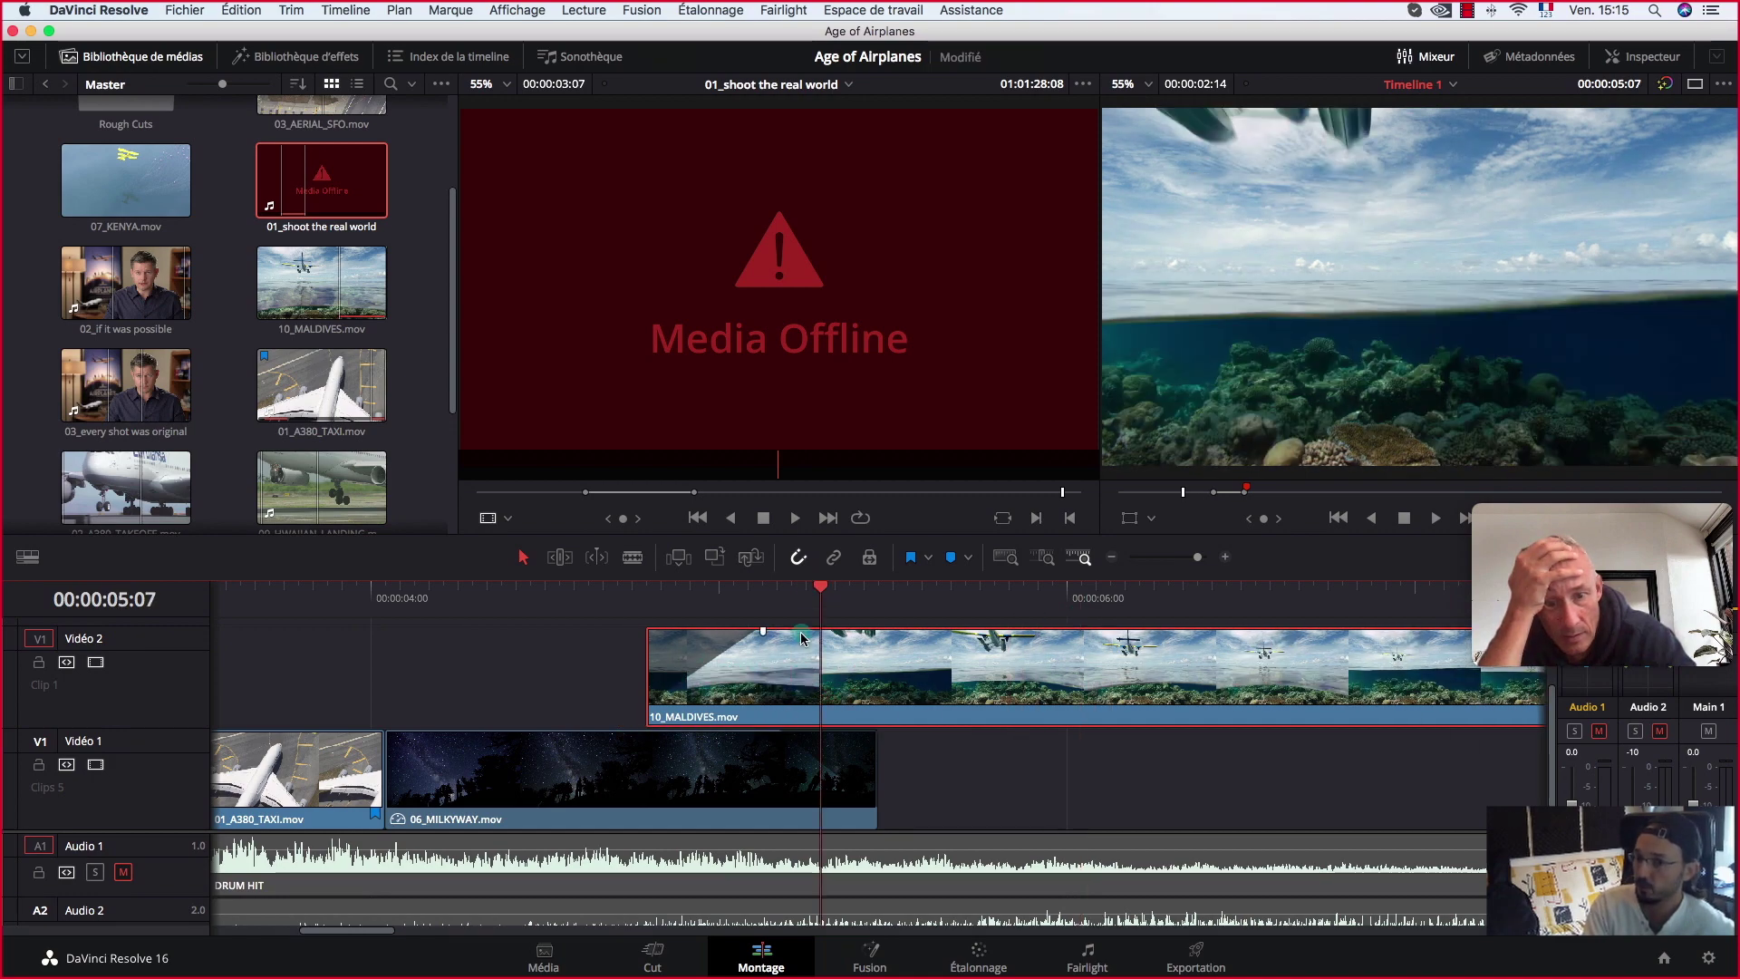
Step: Lengthen the fade-in of 10_MALDIVES.mov and the fade-out of 06_MILKYWAY.mov so both span the whole overlap
{"action": "mouse_move", "coordinate": [817, 584]}
{"action": "left_mouse_down"}
{"action": "mouse_move", "coordinate": [794, 588]}
{"action": "mouse_move", "coordinate": [817, 594]}
{"action": "left_mouse_up"}
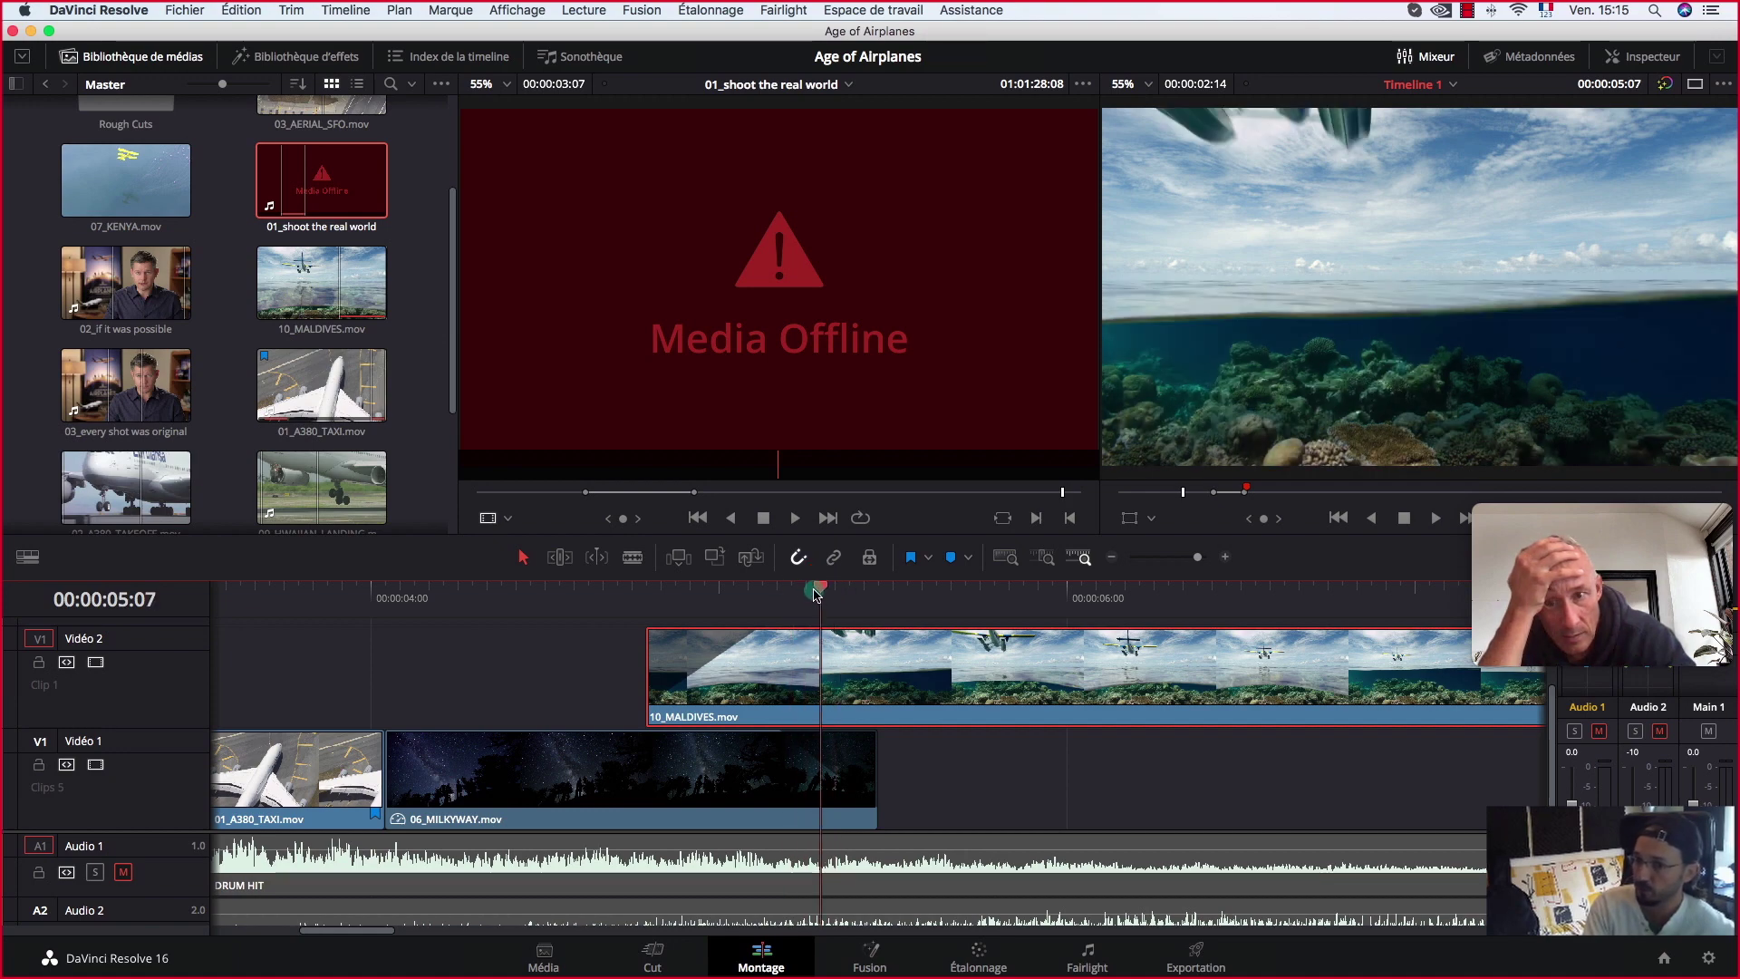
{"action": "left_click_drag", "start_coordinate": [816, 593], "coordinate": [869, 634]}
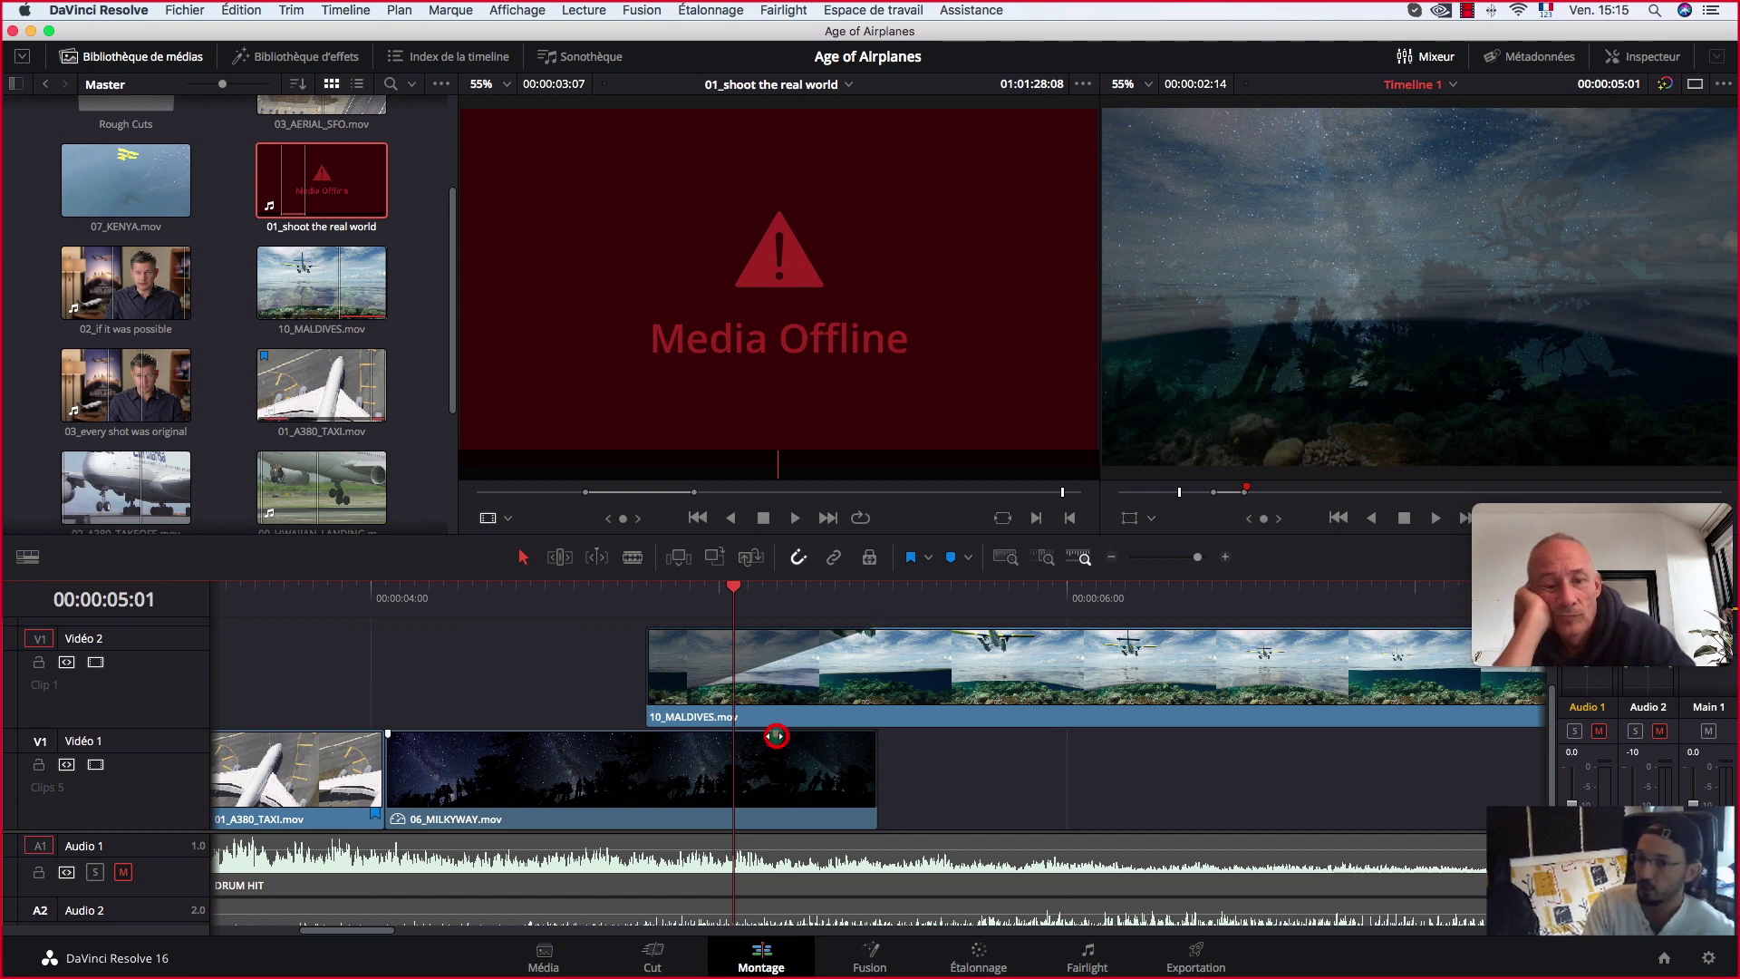
{"action": "left_click_drag", "start_coordinate": [776, 736], "coordinate": [649, 736]}
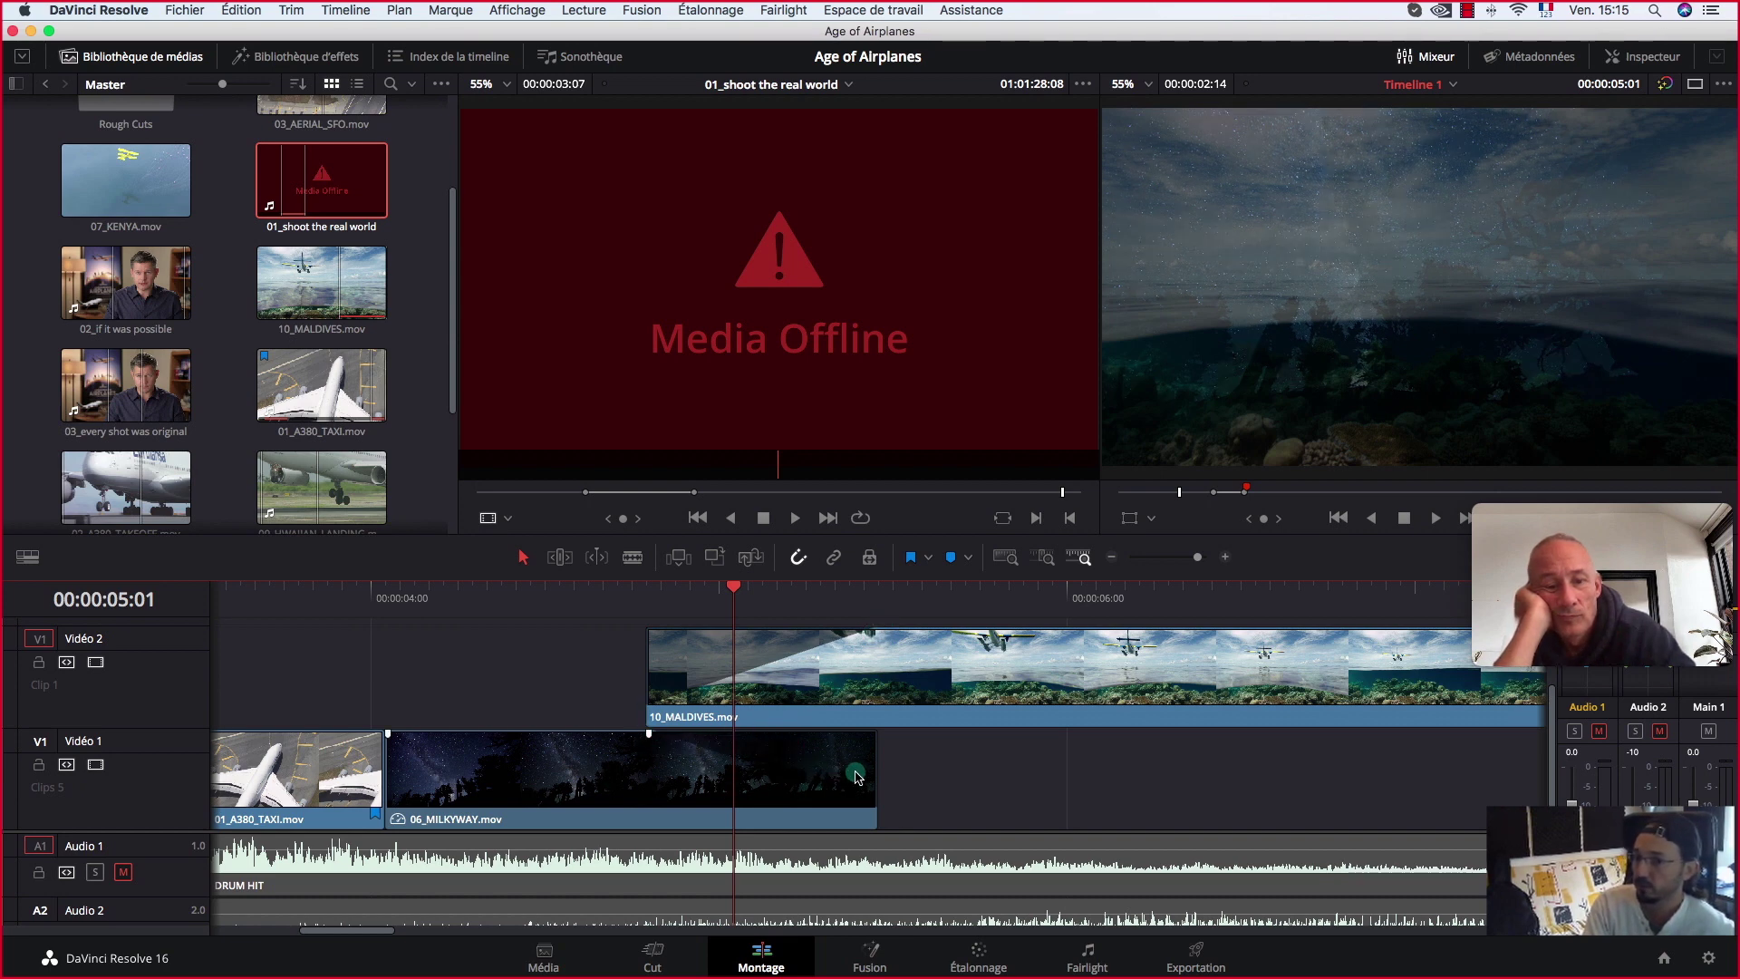
Step: Bring up the clip properties and play the overlap between 06_MILKYWAY.mov and 10_MALDIVES.mov from 00:00:04:06
{"action": "left_click", "coordinate": [455, 596]}
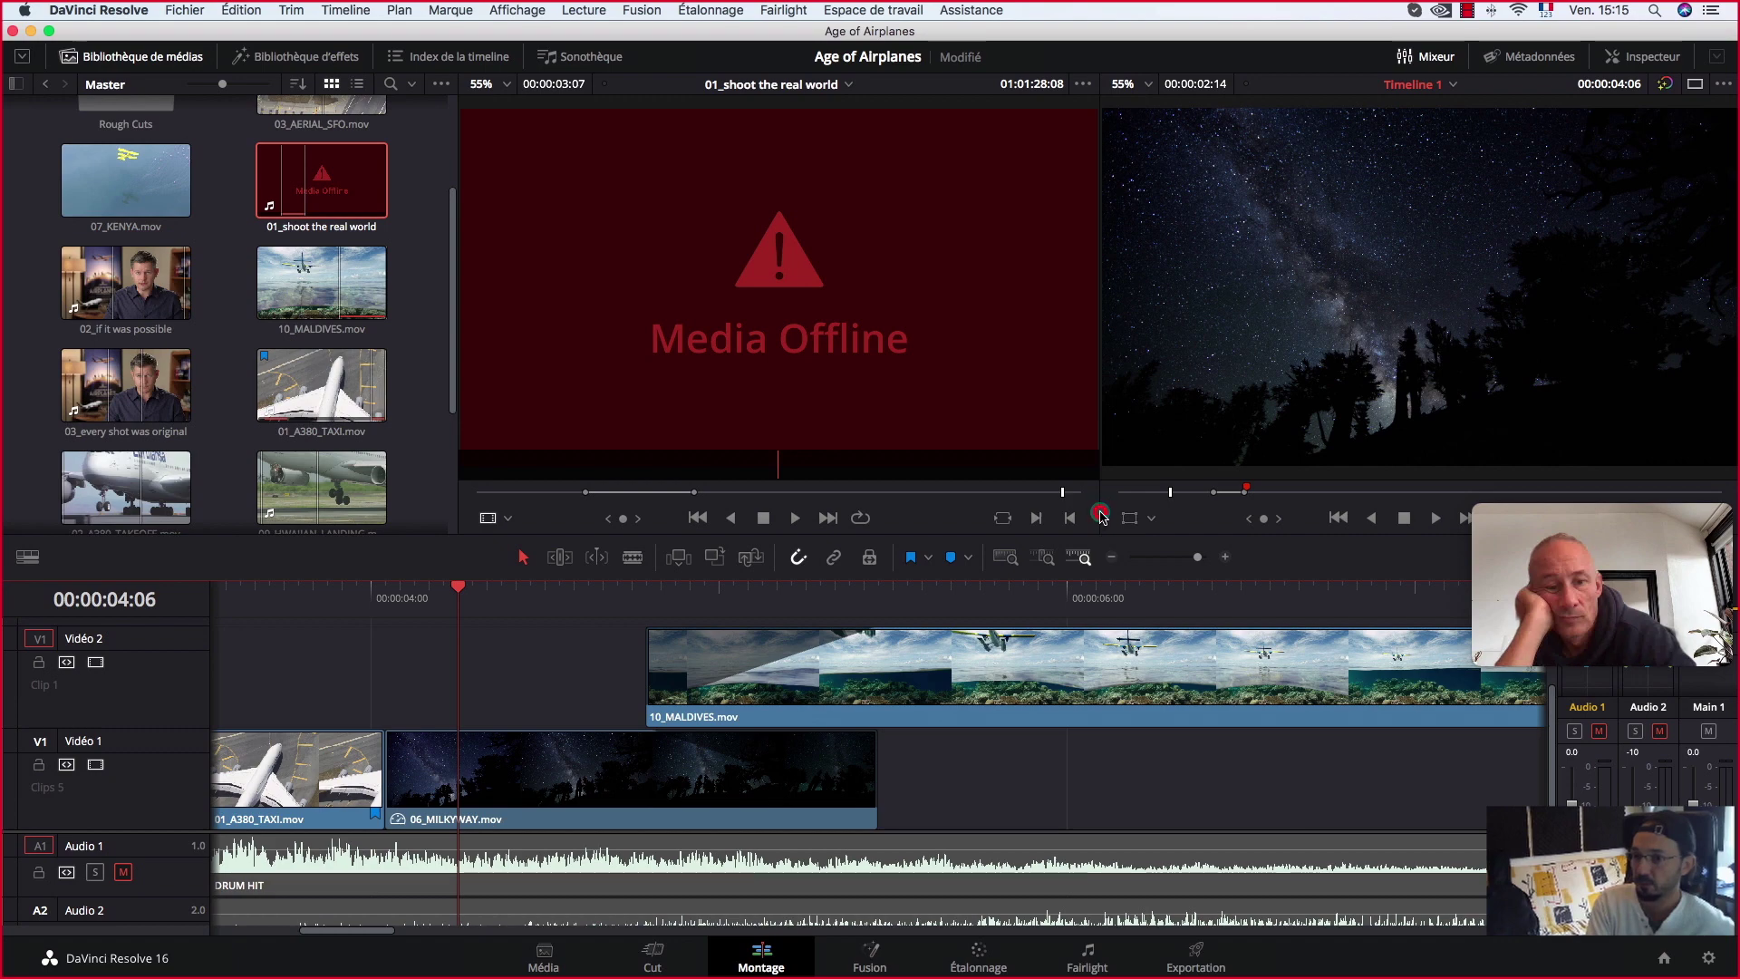
{"action": "left_click", "coordinate": [1627, 59]}
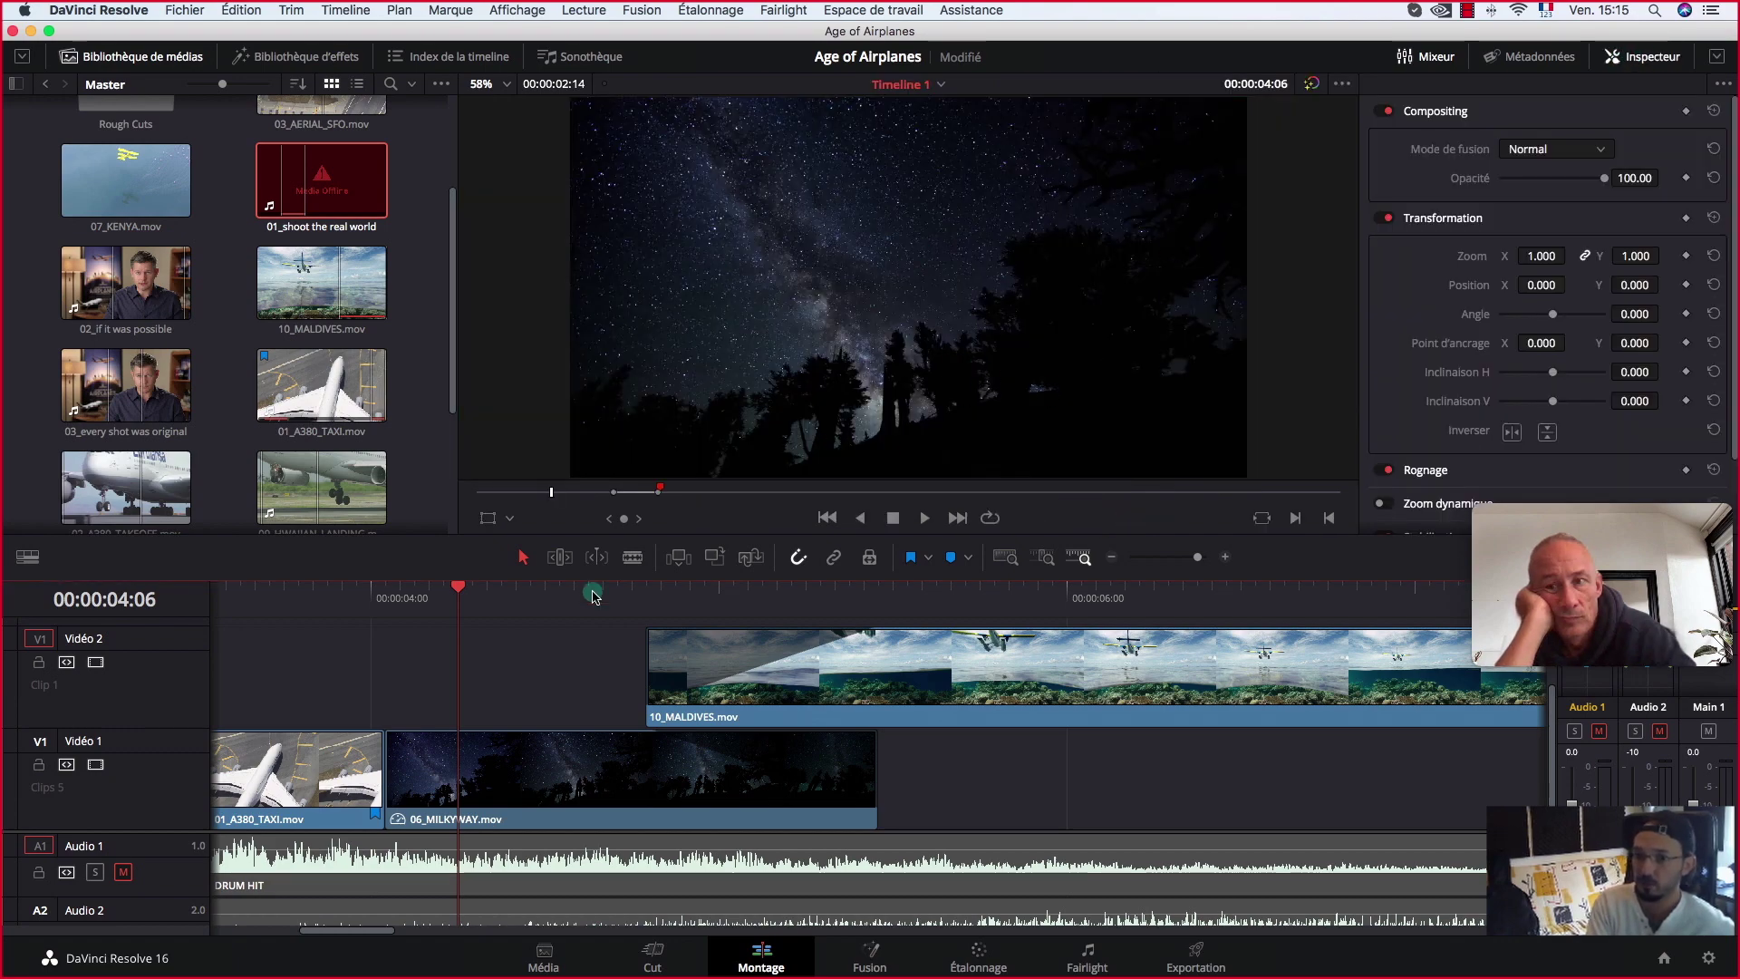
{"action": "key", "text": "space"}
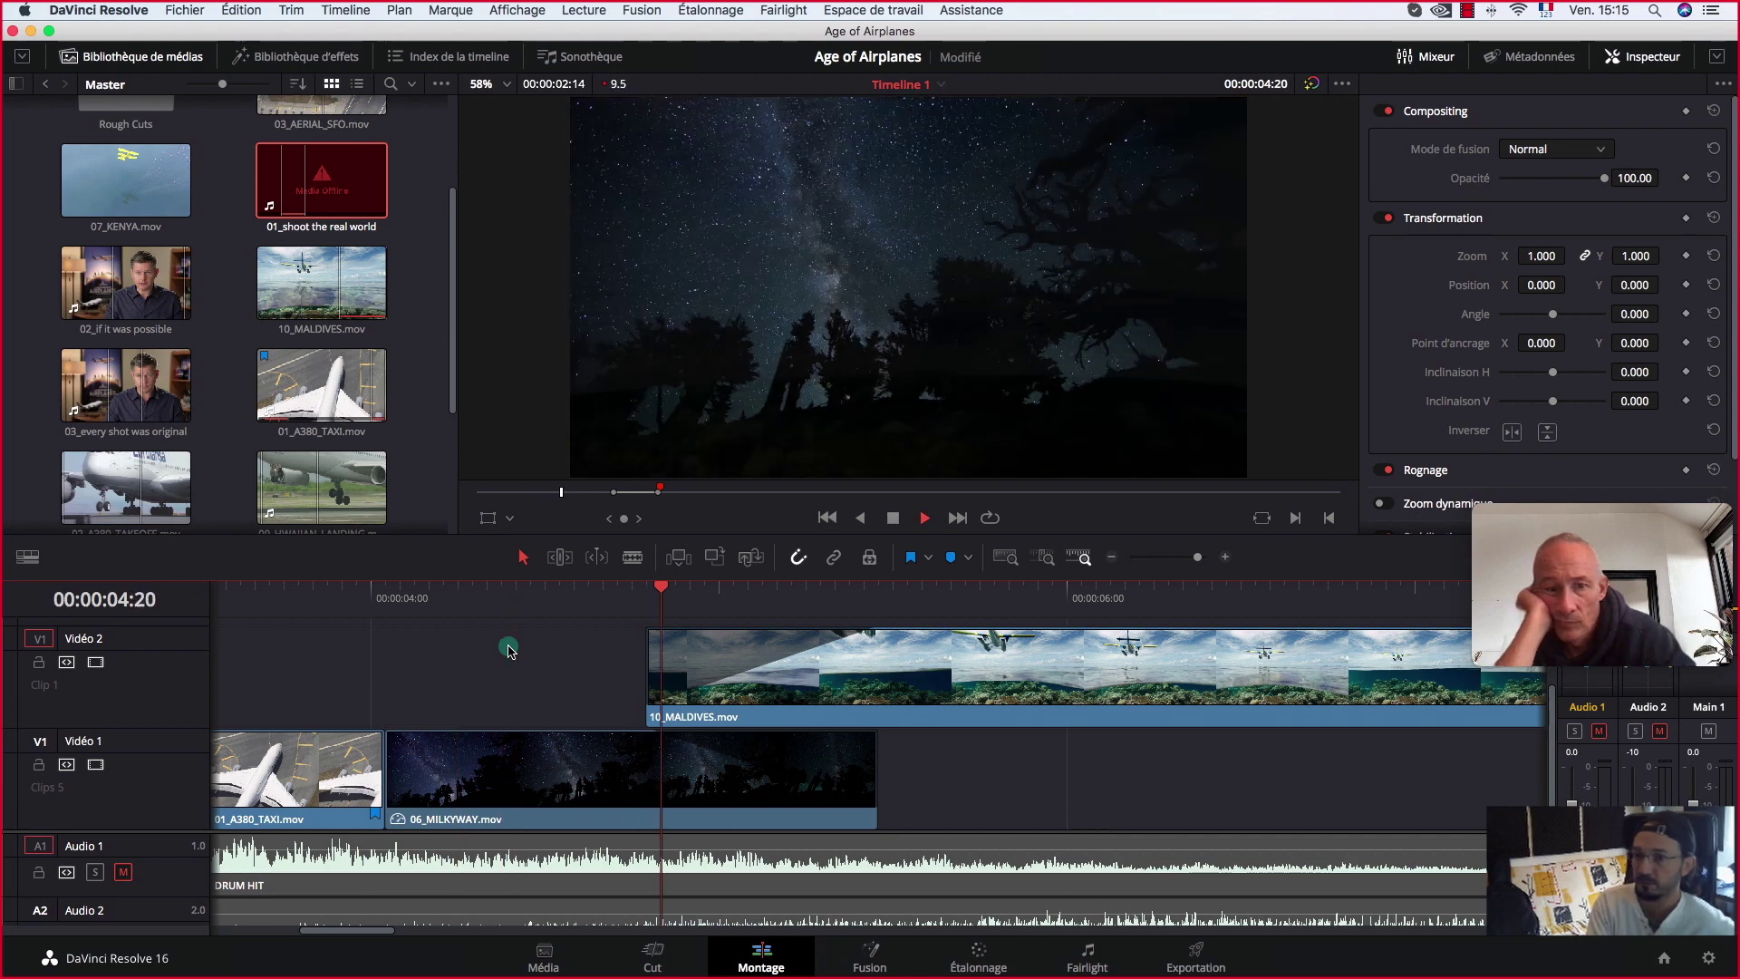
{"action": "key", "text": "space"}
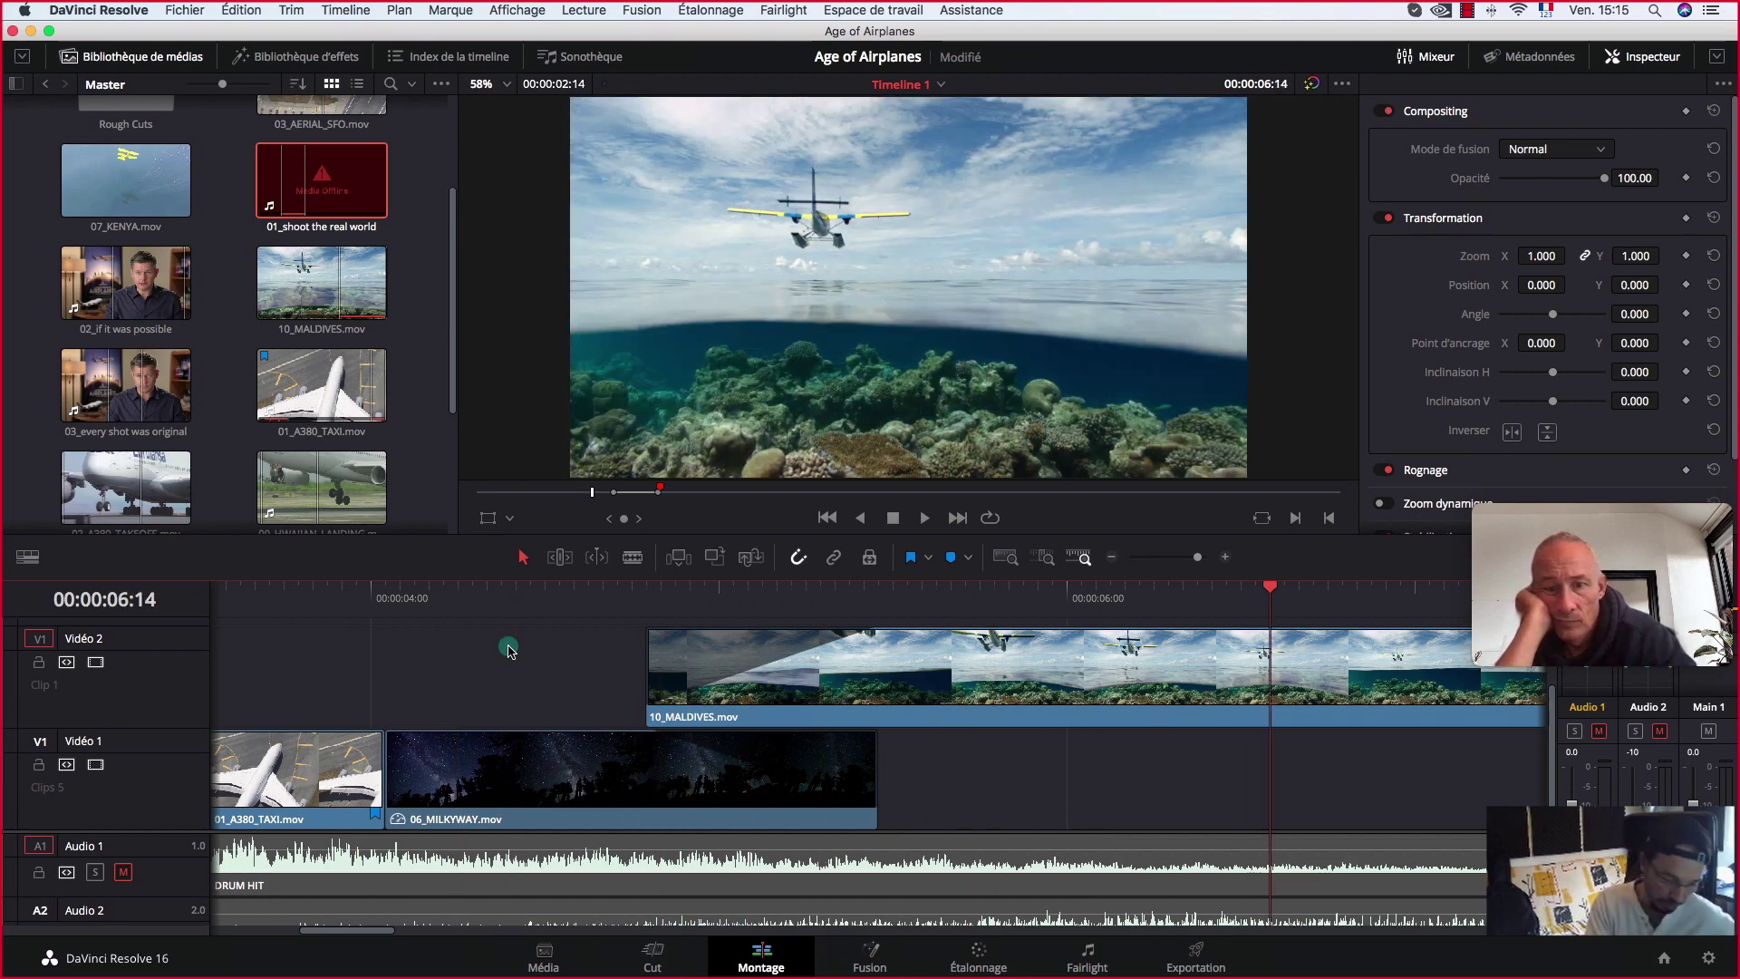
Step: Shorten the fade-in of 10_MALDIVES.mov and add a long fade-out to the DRUM HIT clip on Audio 1
{"action": "key", "text": "super+minus"}
{"action": "key", "text": "super+minus"}
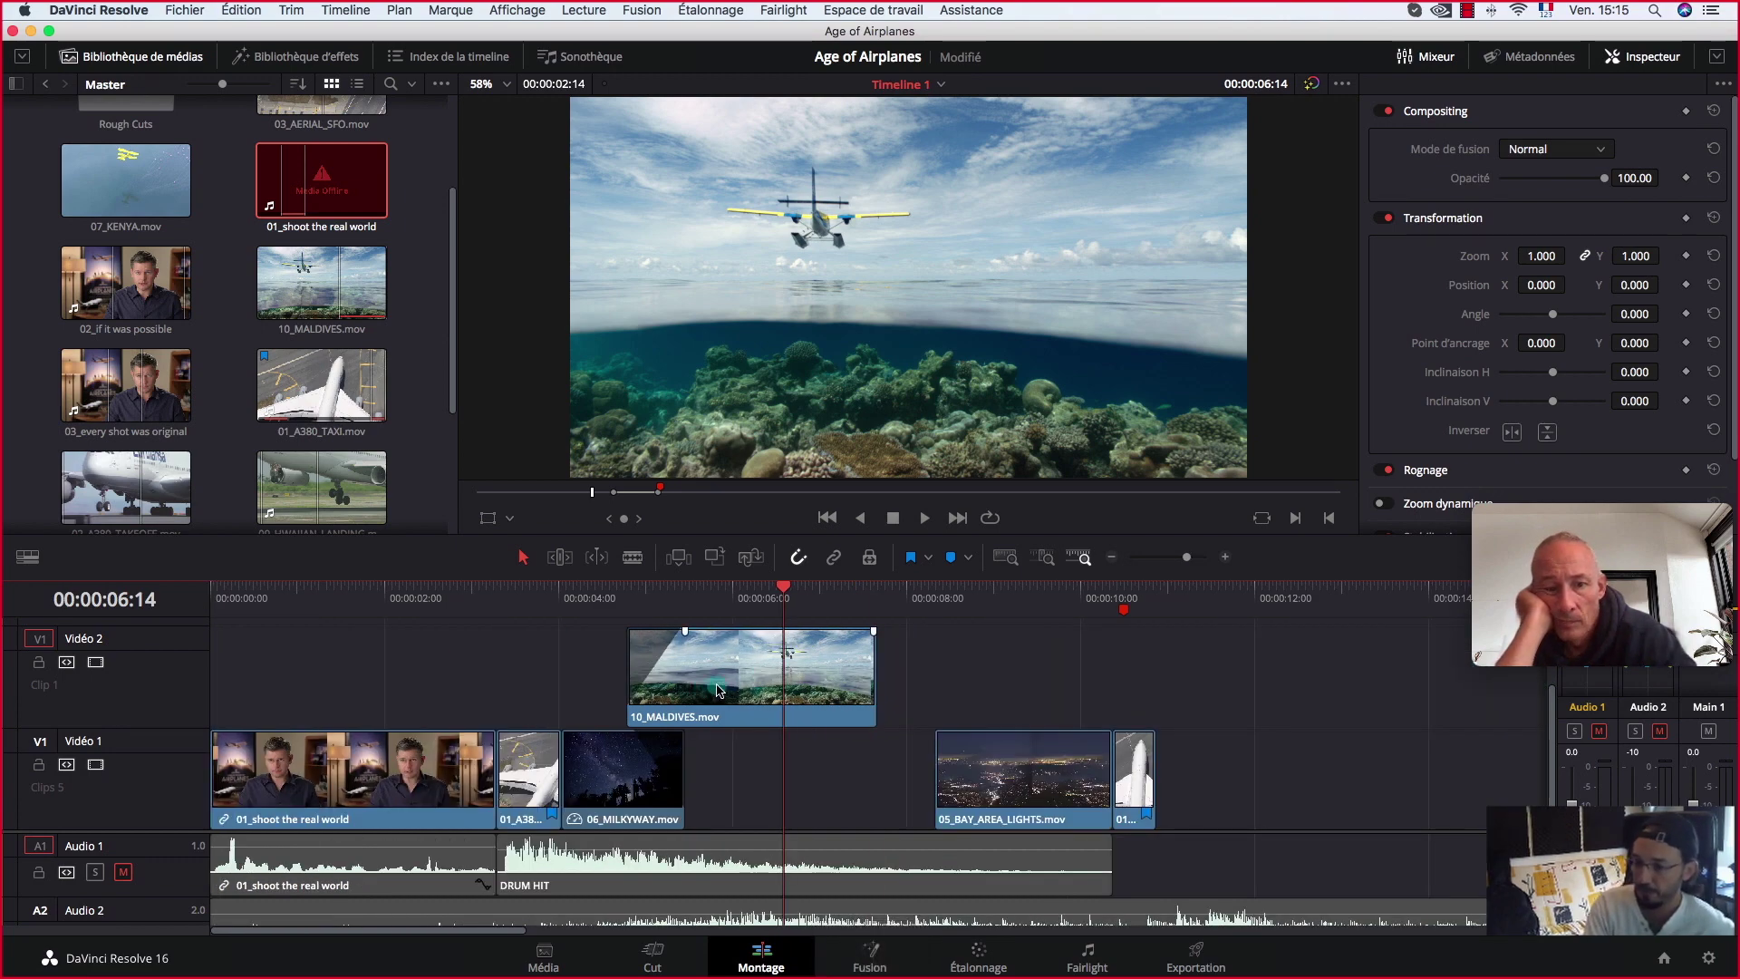
{"action": "left_click_drag", "start_coordinate": [685, 631], "coordinate": [657, 632]}
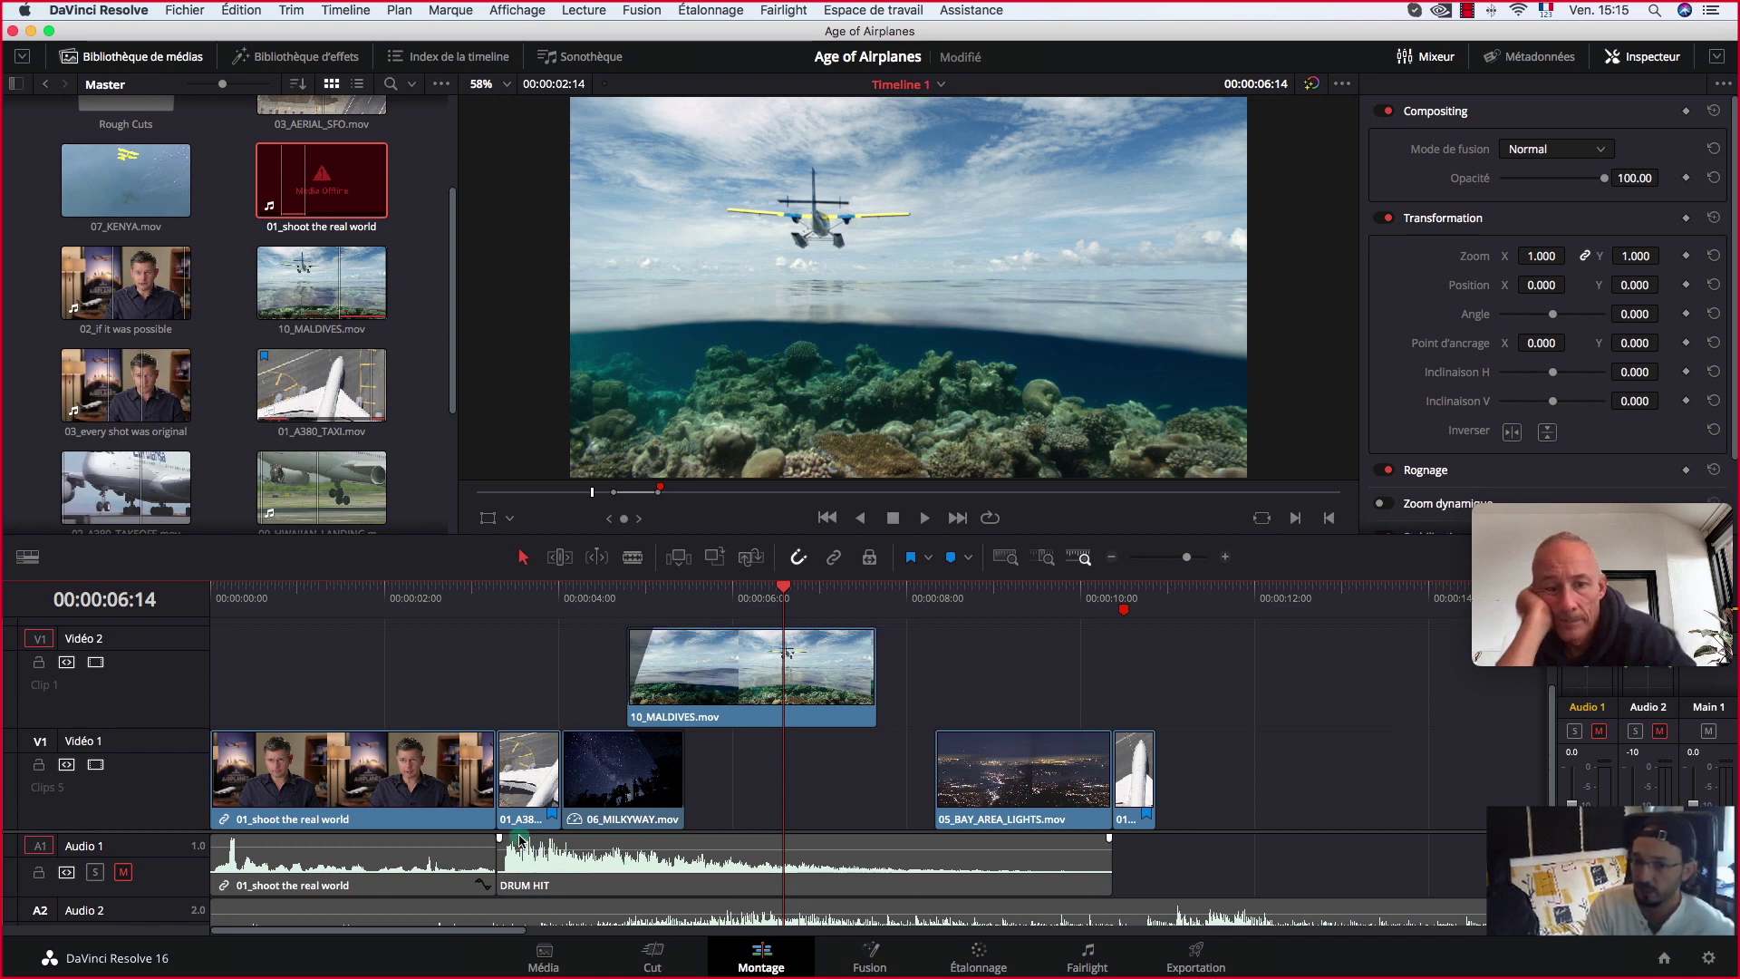
{"action": "left_click_drag", "start_coordinate": [500, 838], "coordinate": [491, 840]}
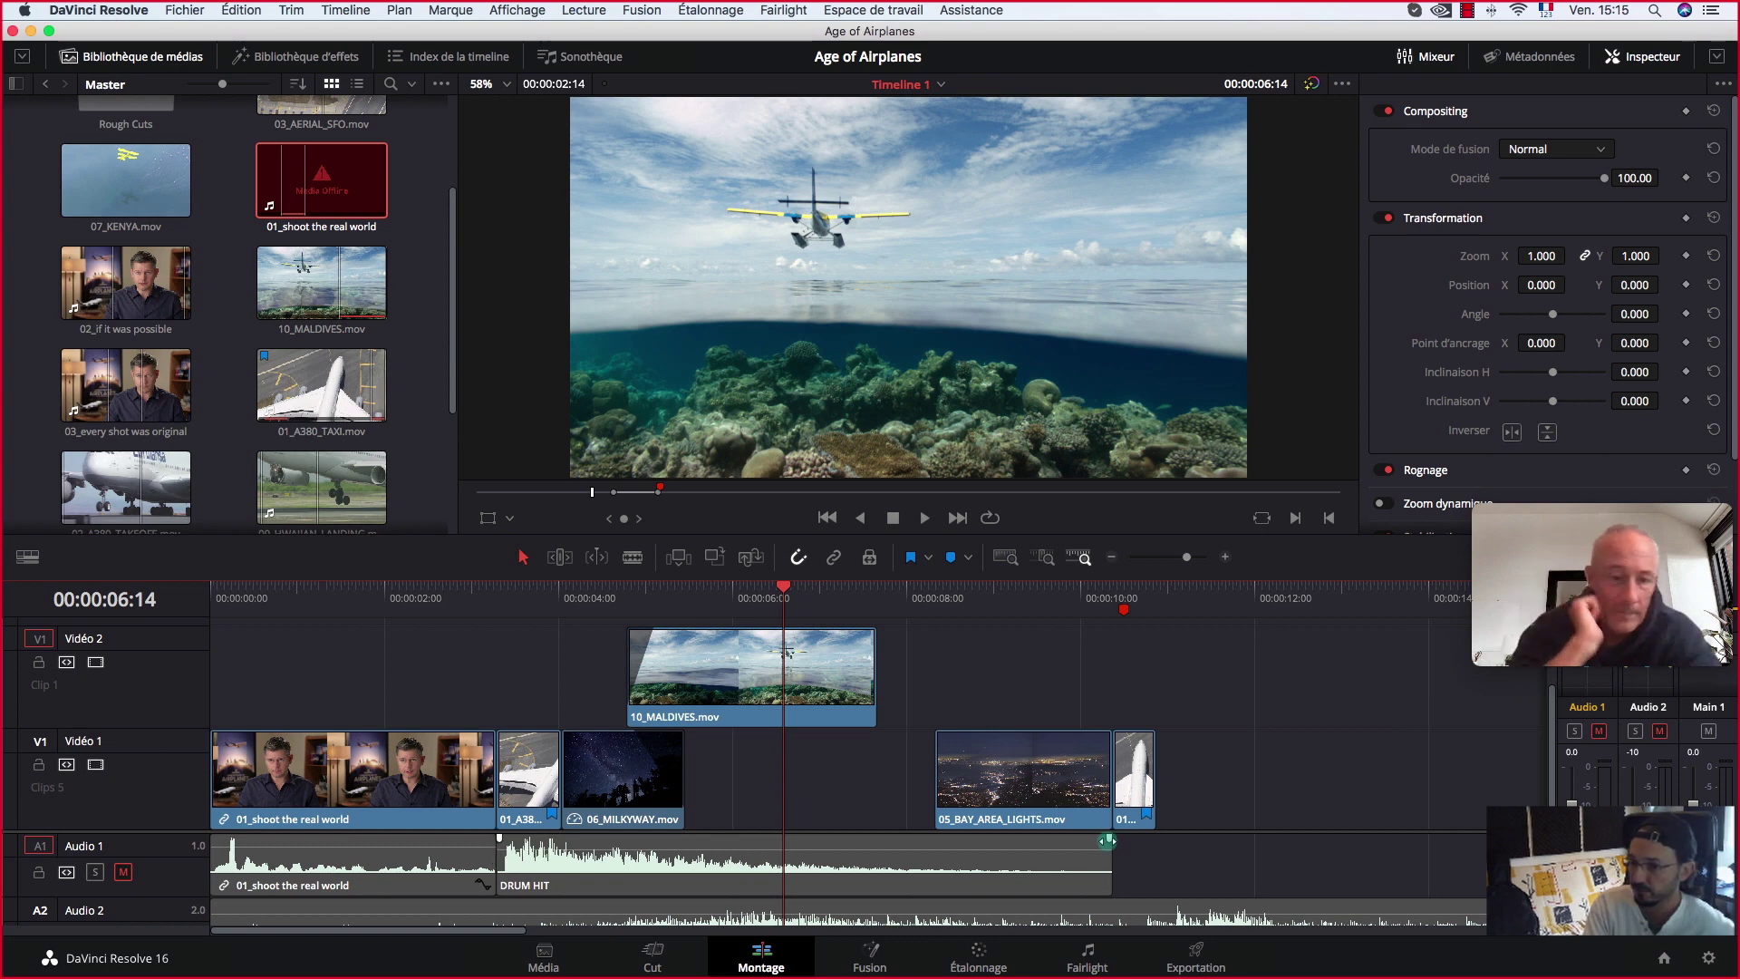
{"action": "left_click_drag", "start_coordinate": [1108, 840], "coordinate": [932, 850]}
{"action": "left_click_drag", "start_coordinate": [695, 866], "coordinate": [684, 872]}
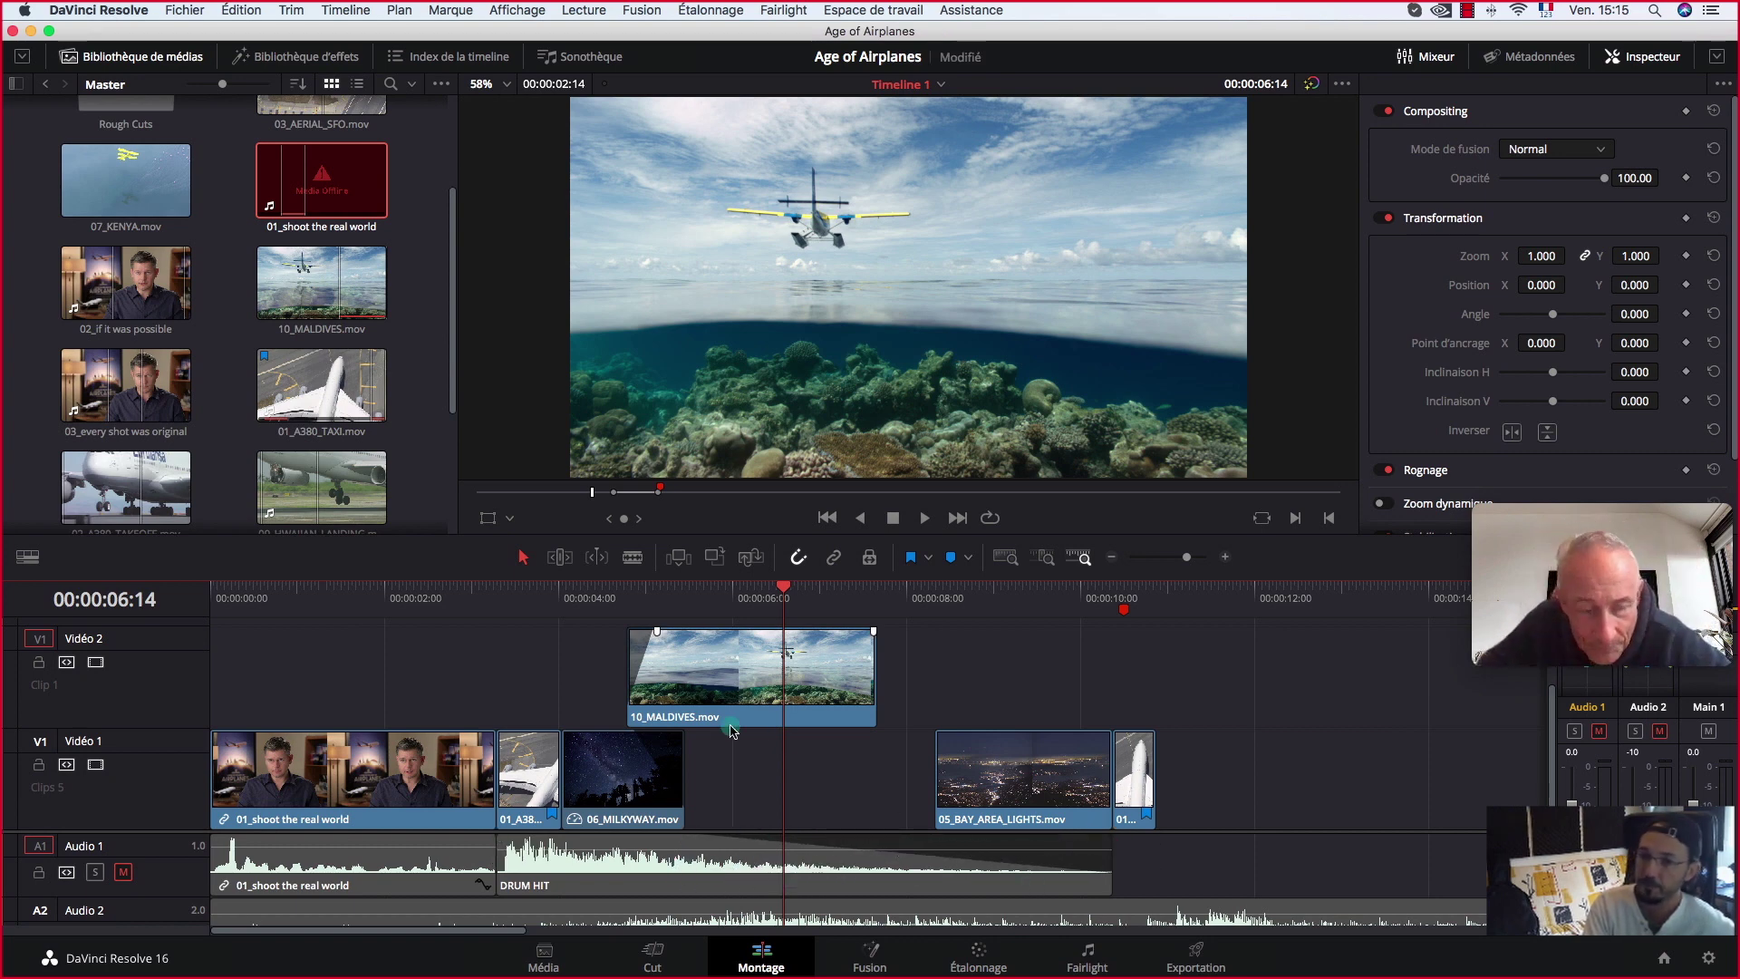
Step: Remove the fade-in from 10_MALDIVES.mov and place 06_MILKYWAY.mov directly before it on Vidéo 2
{"action": "left_click", "coordinate": [761, 685]}
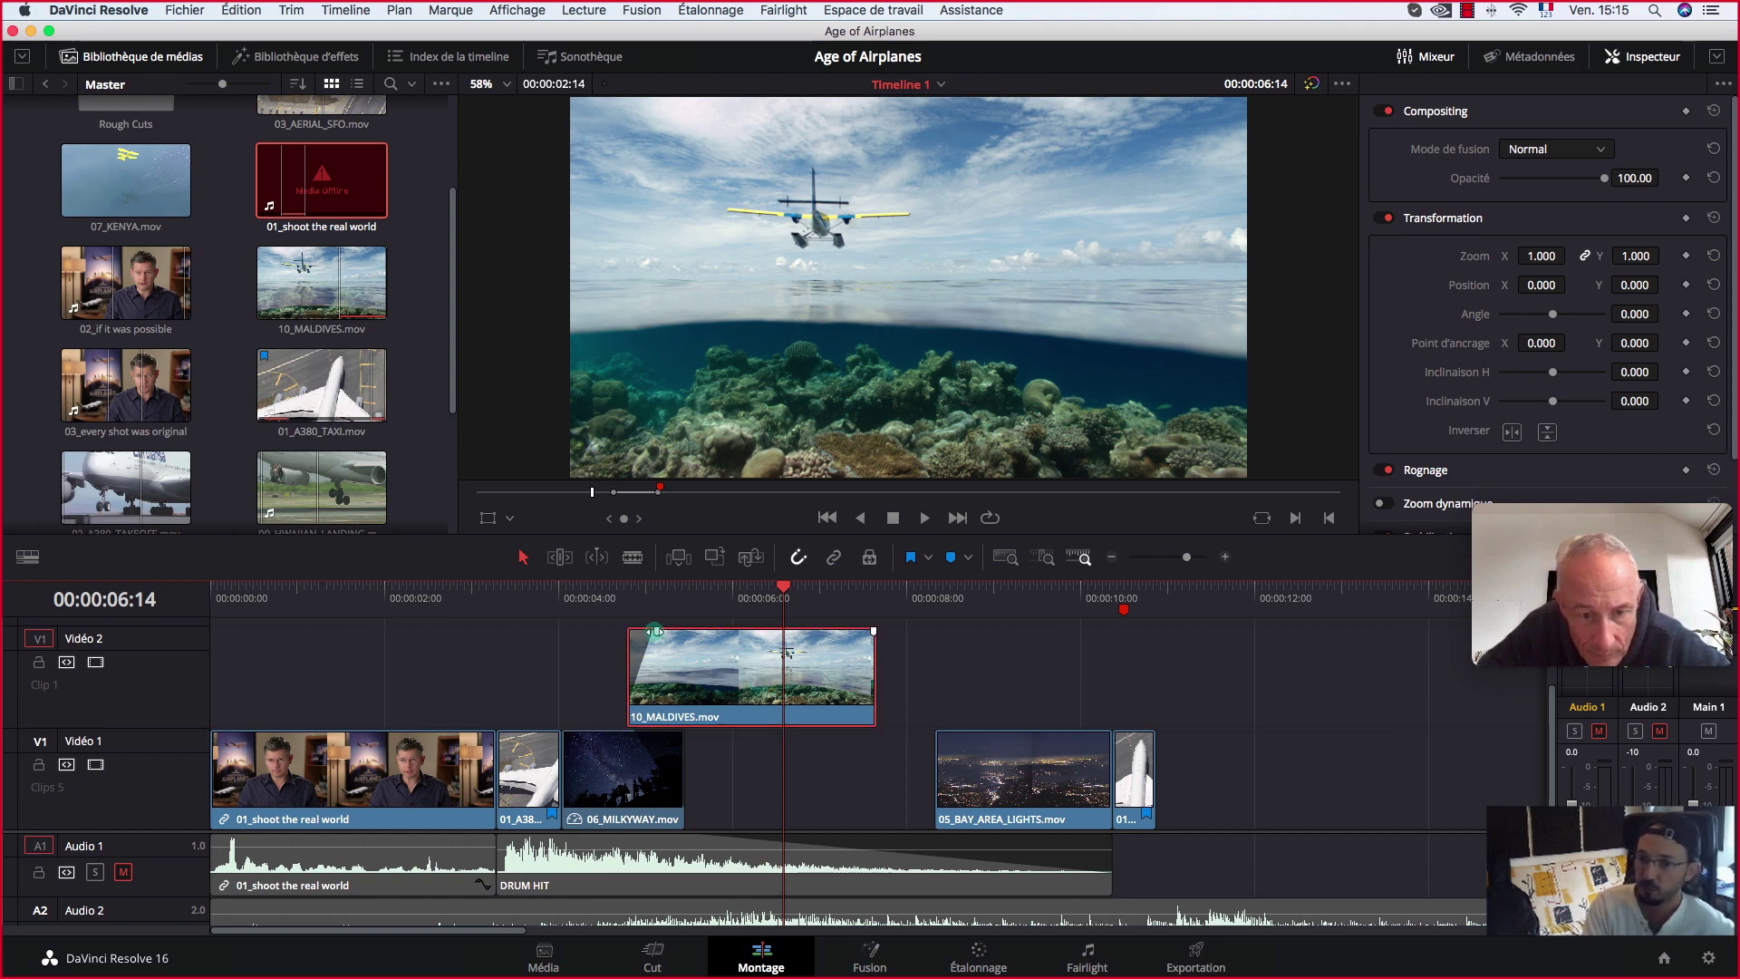
{"action": "left_click_drag", "start_coordinate": [655, 630], "coordinate": [611, 630]}
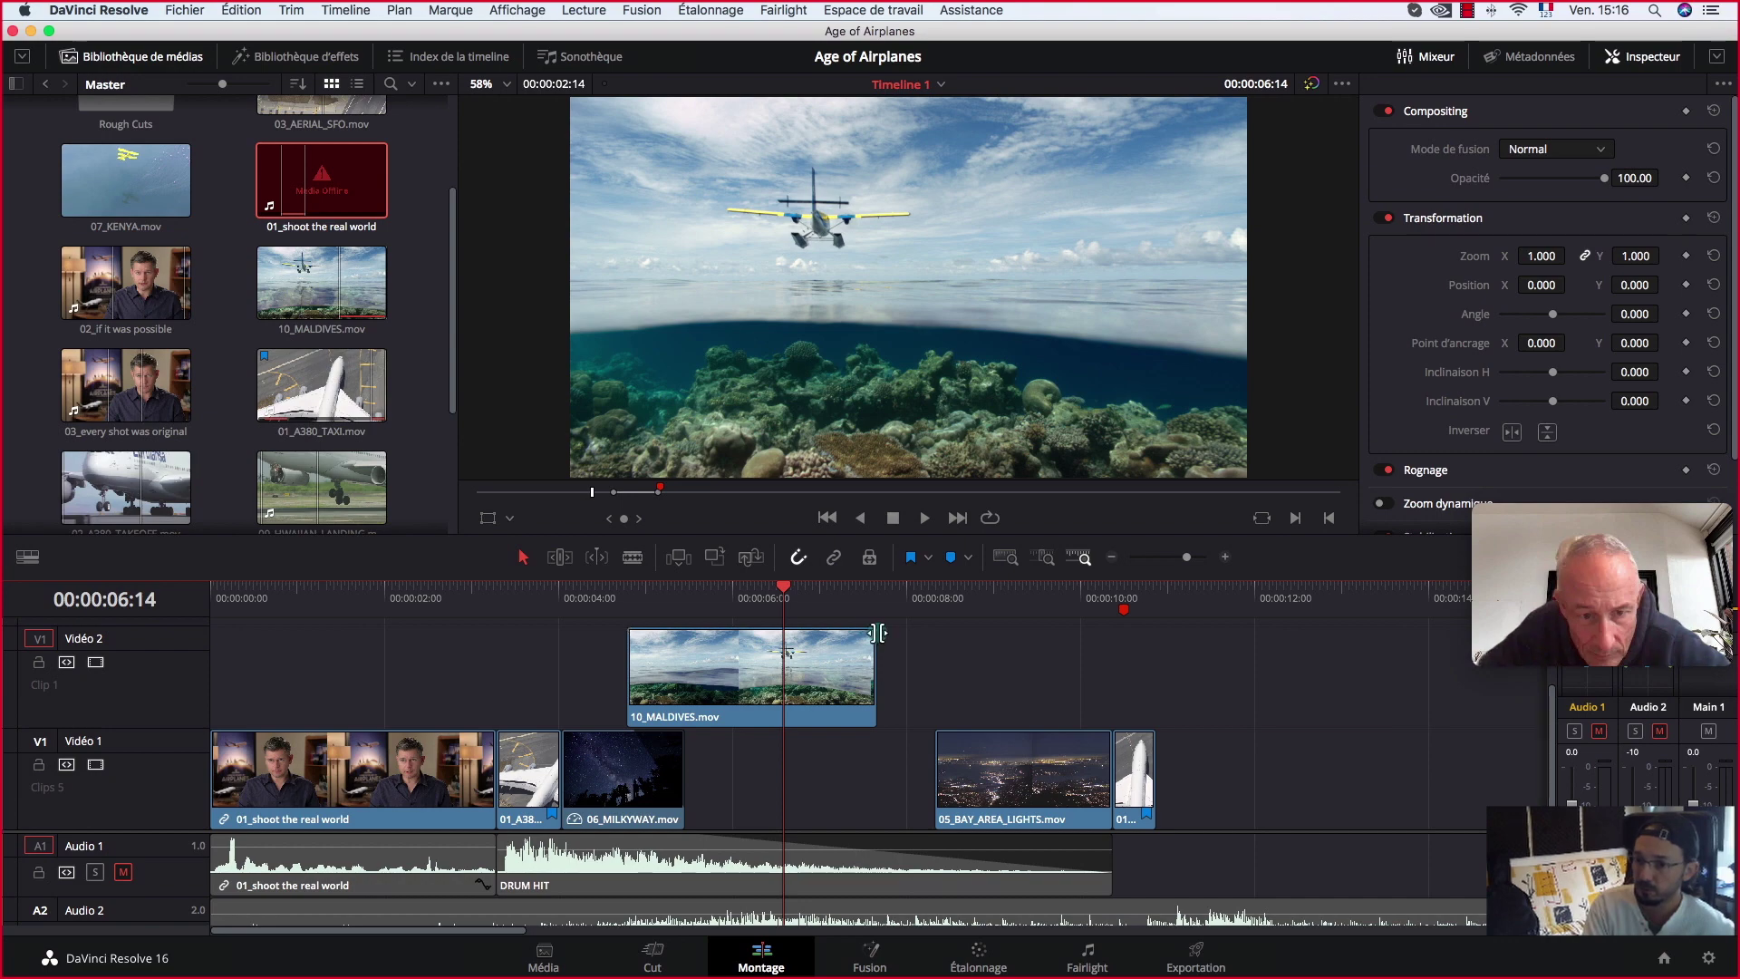
{"action": "mouse_move", "coordinate": [698, 710]}
{"action": "left_mouse_down"}
{"action": "mouse_move", "coordinate": [760, 716]}
{"action": "mouse_move", "coordinate": [761, 752]}
{"action": "mouse_move", "coordinate": [691, 737]}
{"action": "left_mouse_up"}
{"action": "left_click_drag", "start_coordinate": [630, 678], "coordinate": [756, 678]}
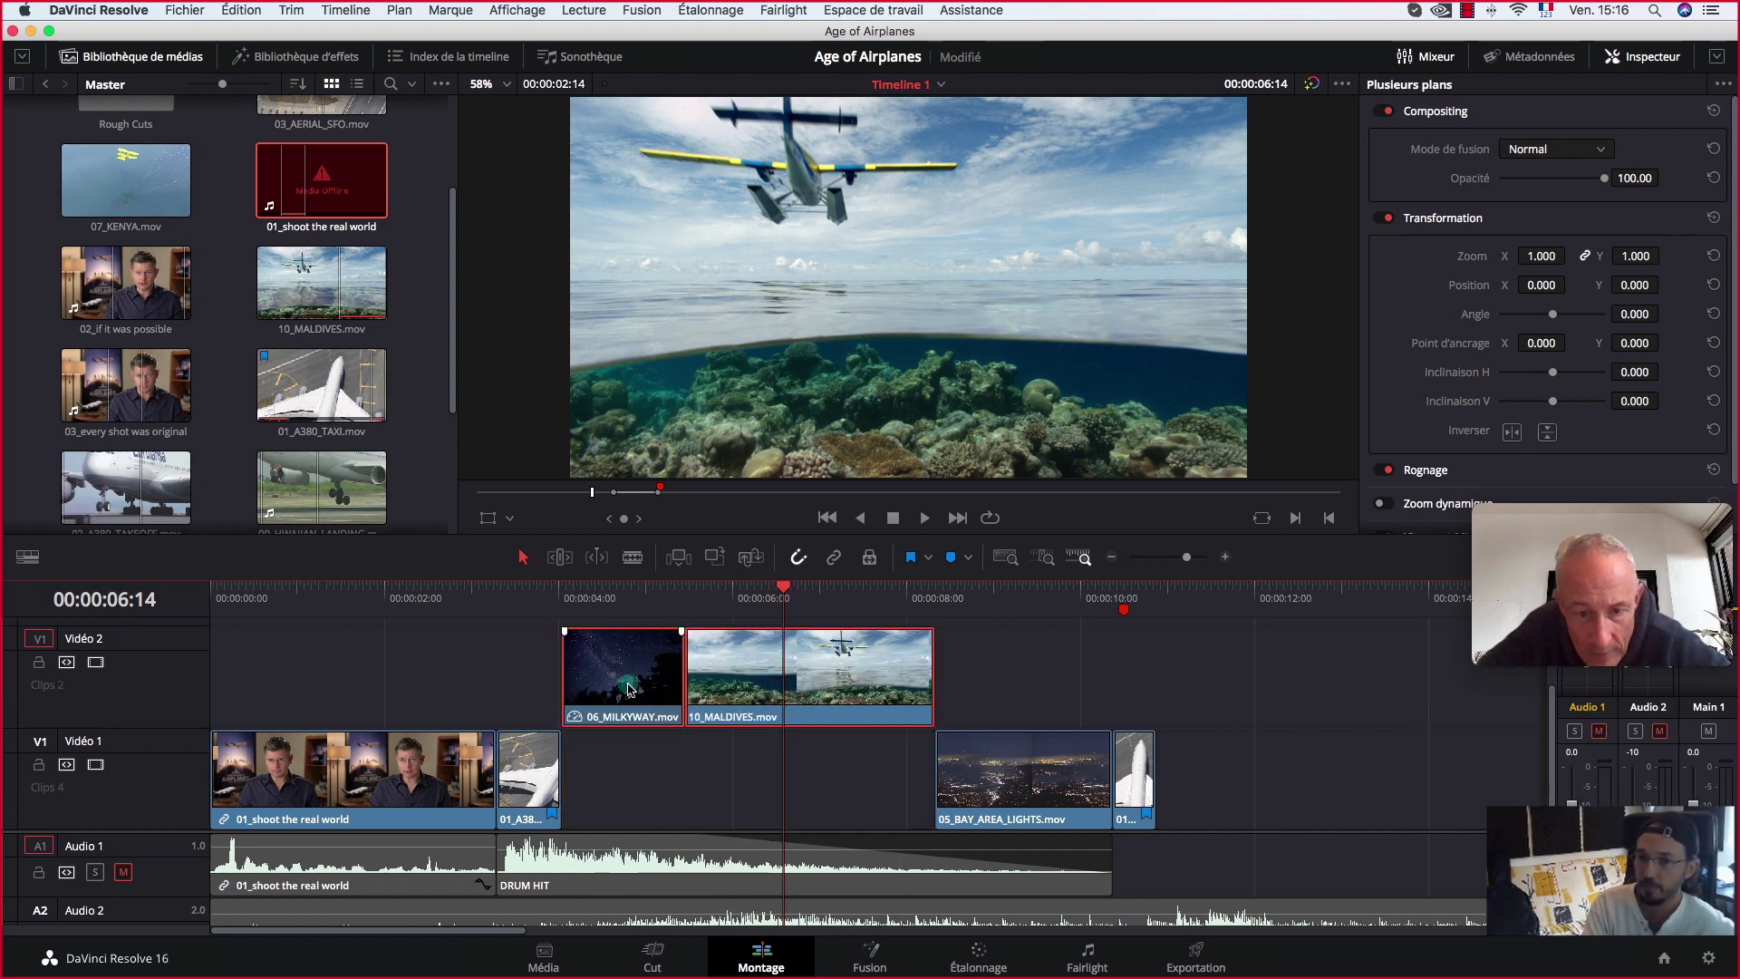
{"action": "left_click_drag", "start_coordinate": [630, 686], "coordinate": [478, 686]}
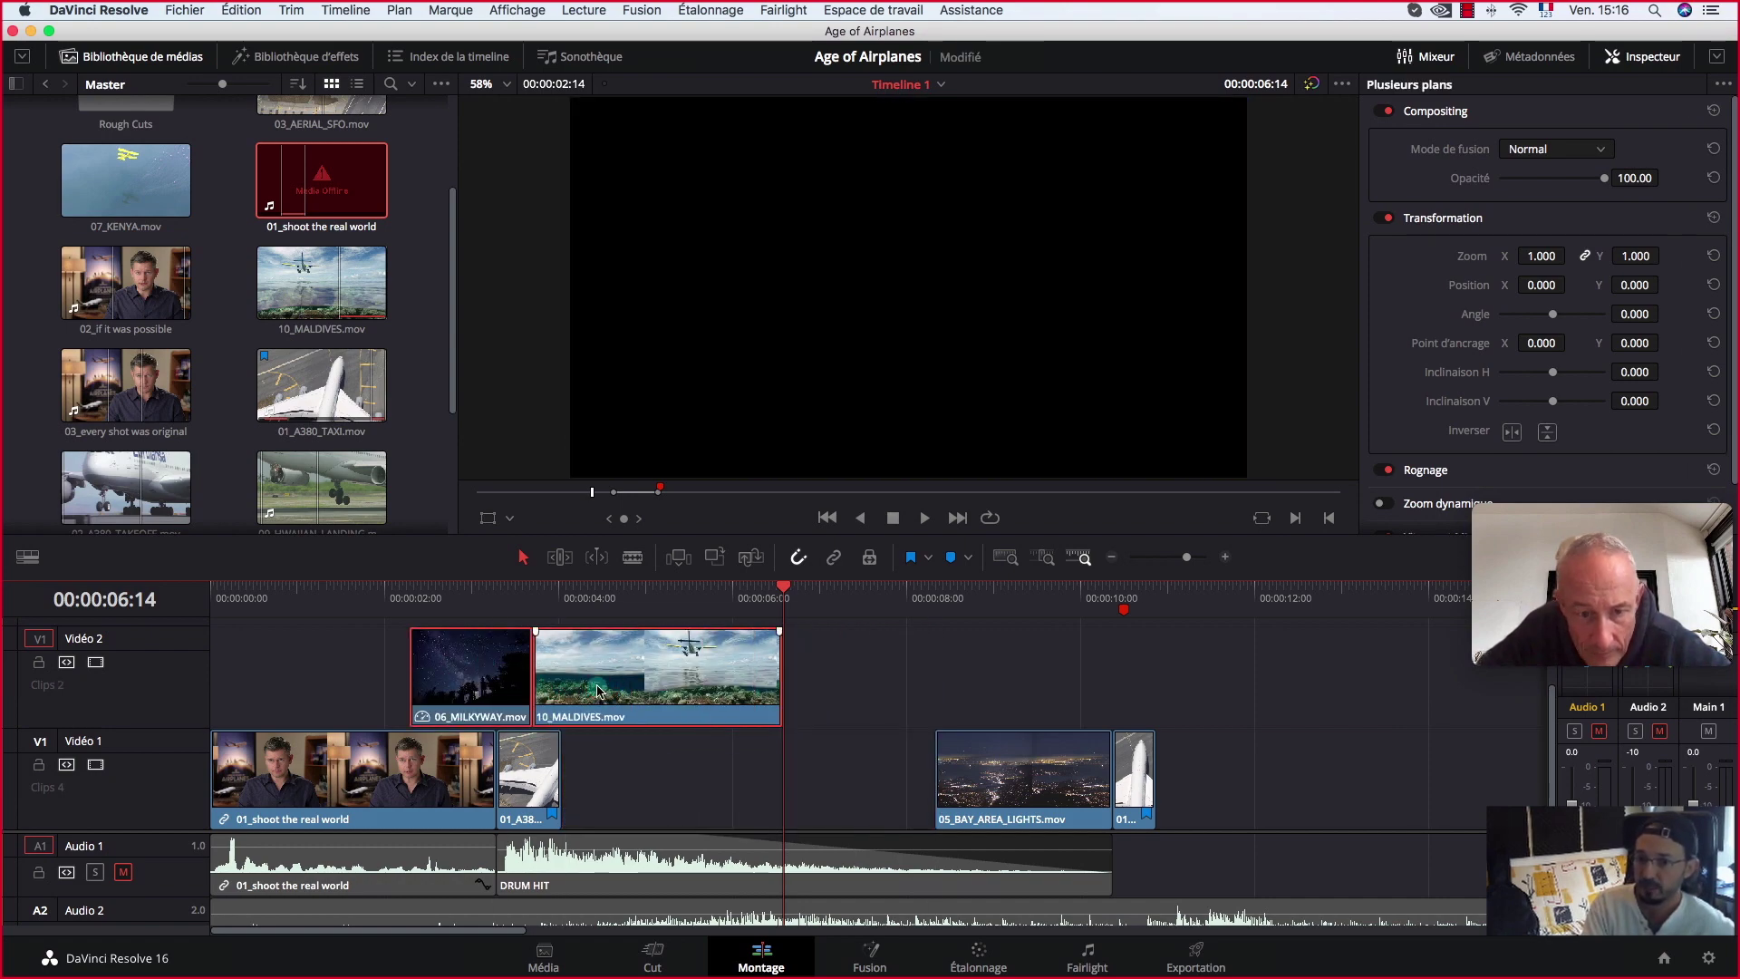
{"action": "left_click_drag", "start_coordinate": [596, 690], "coordinate": [750, 689]}
{"action": "left_click", "coordinate": [1002, 653]}
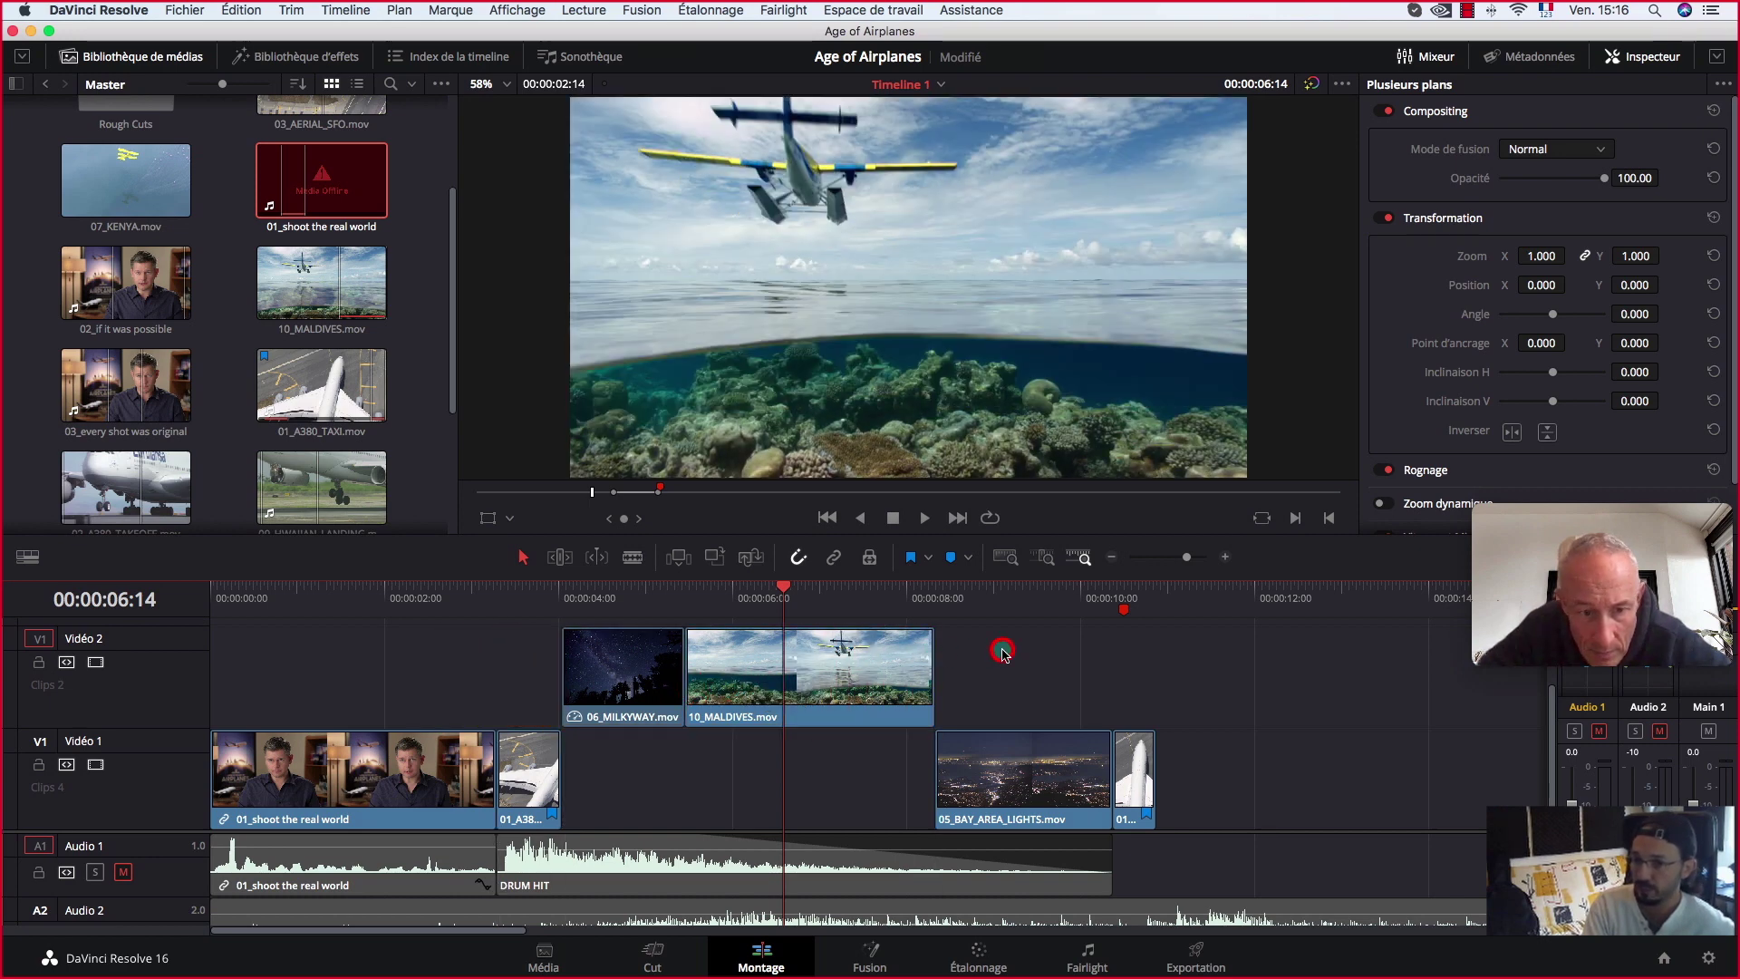
{"action": "left_click", "coordinate": [670, 671]}
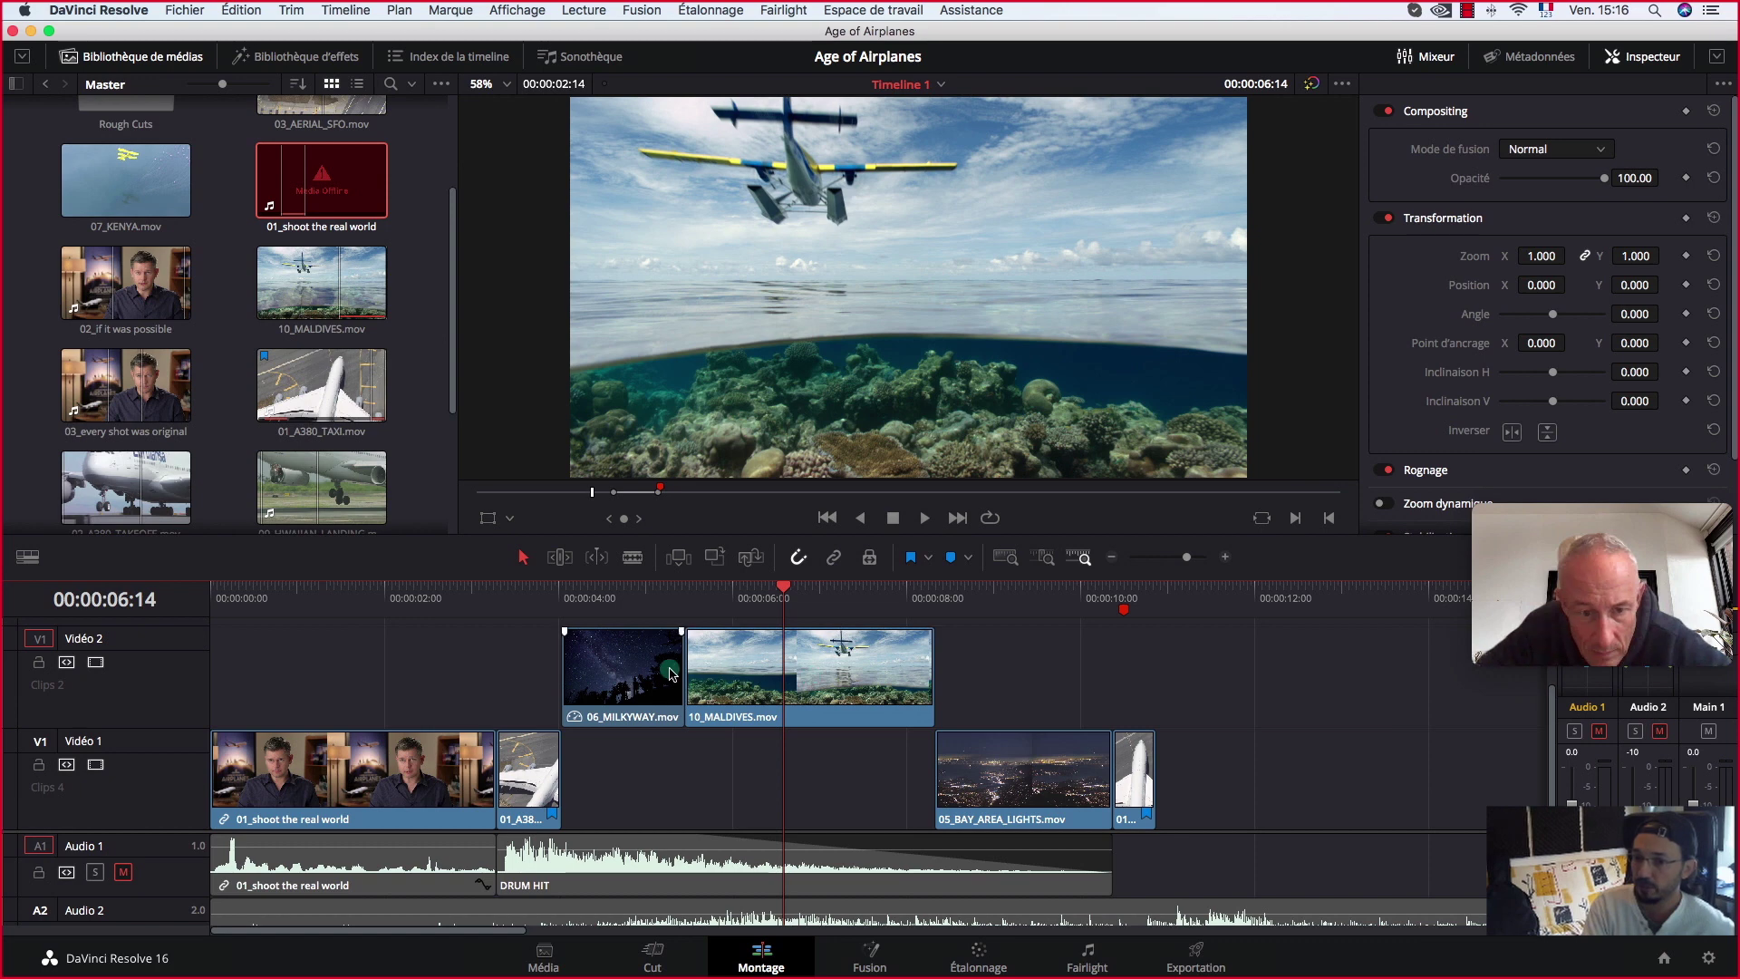
{"action": "left_click", "coordinate": [676, 671]}
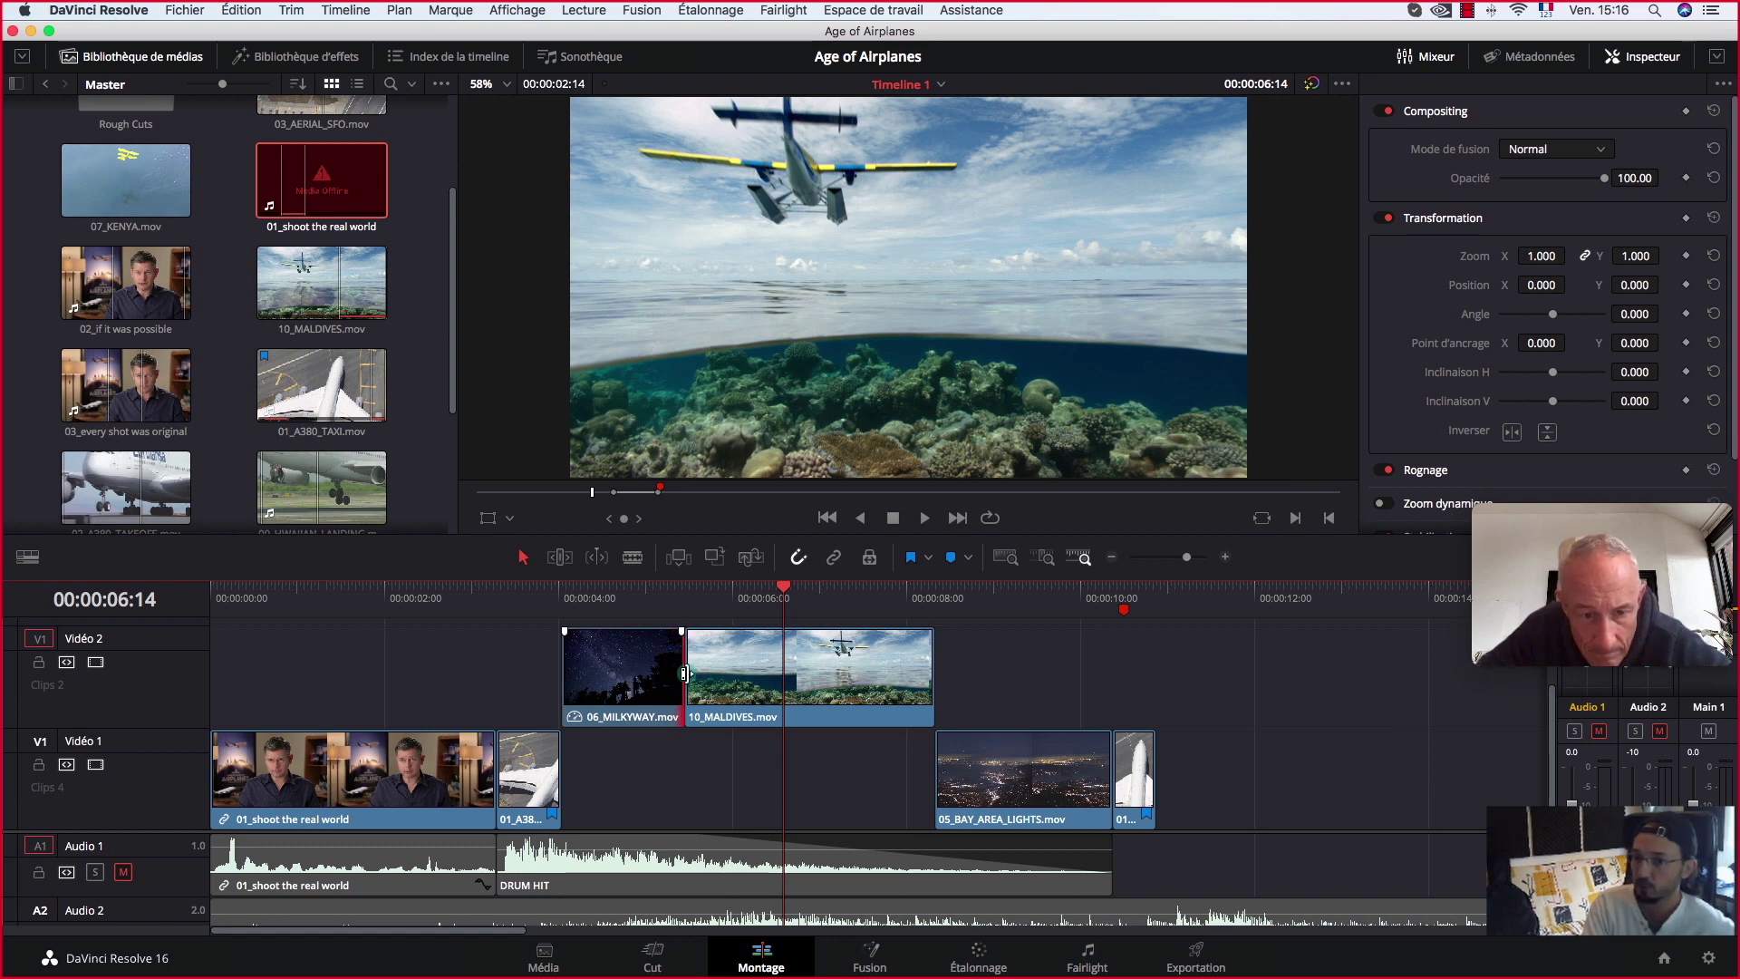
{"action": "mouse_move", "coordinate": [683, 674]}
{"action": "left_mouse_down"}
{"action": "mouse_move", "coordinate": [663, 665]}
{"action": "mouse_move", "coordinate": [700, 664]}
{"action": "left_mouse_up"}
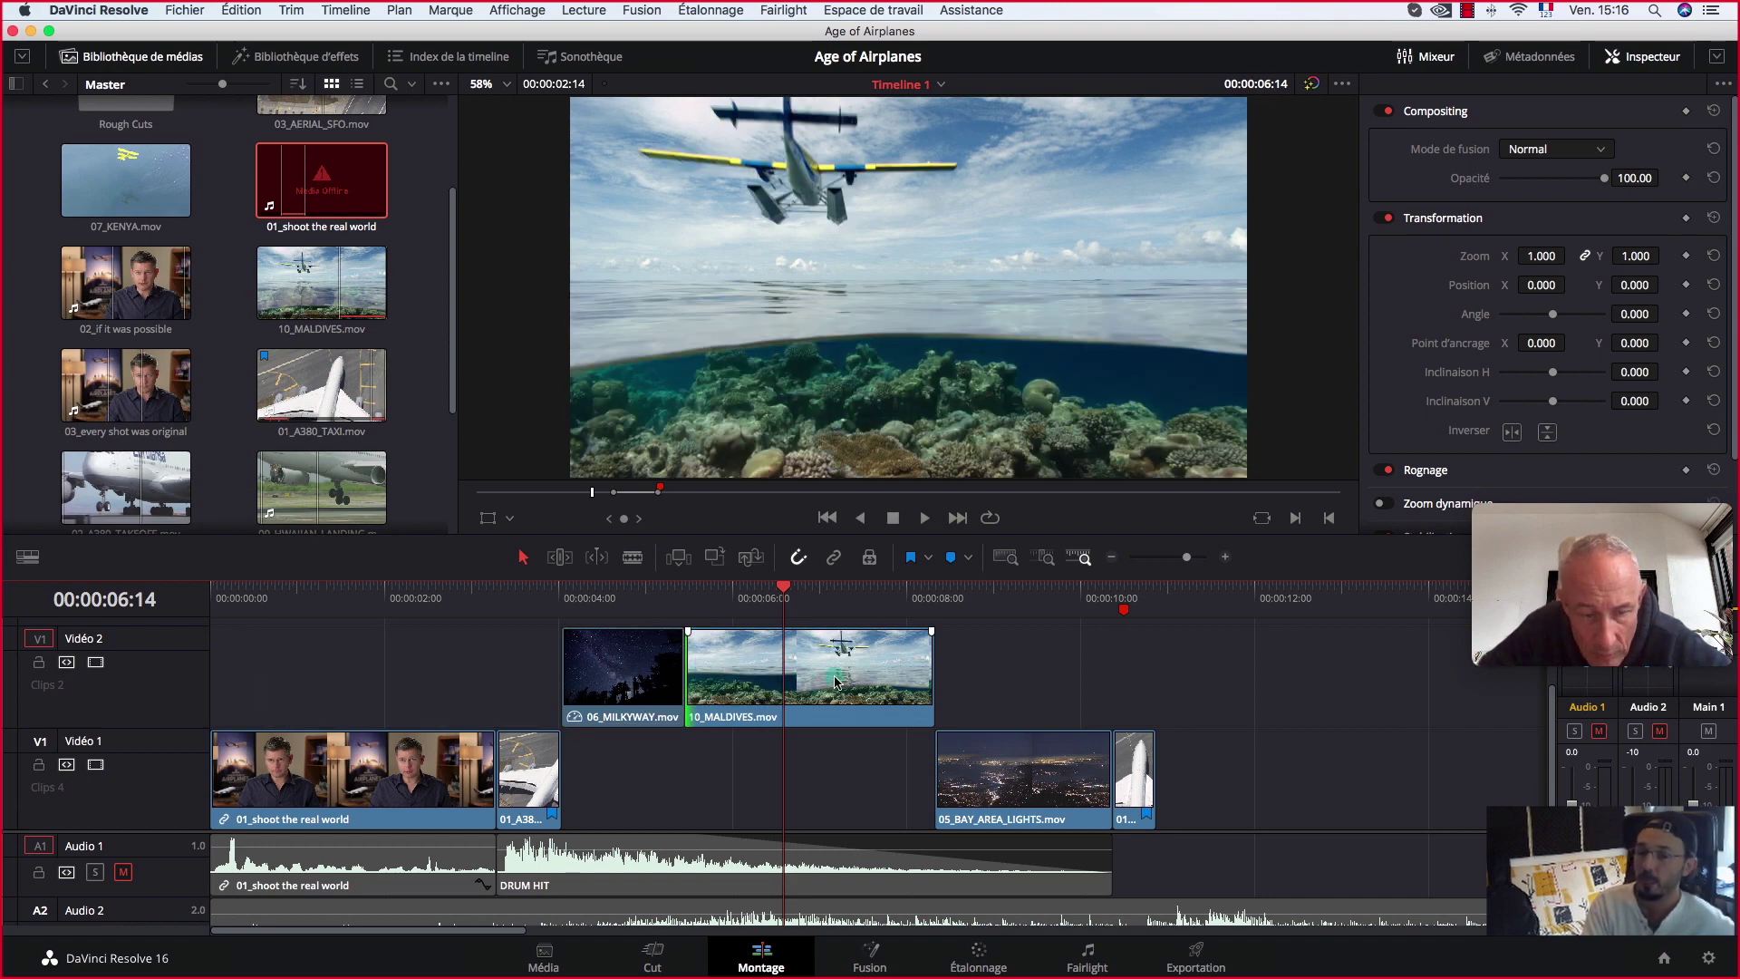
{"action": "left_click", "coordinate": [389, 661]}
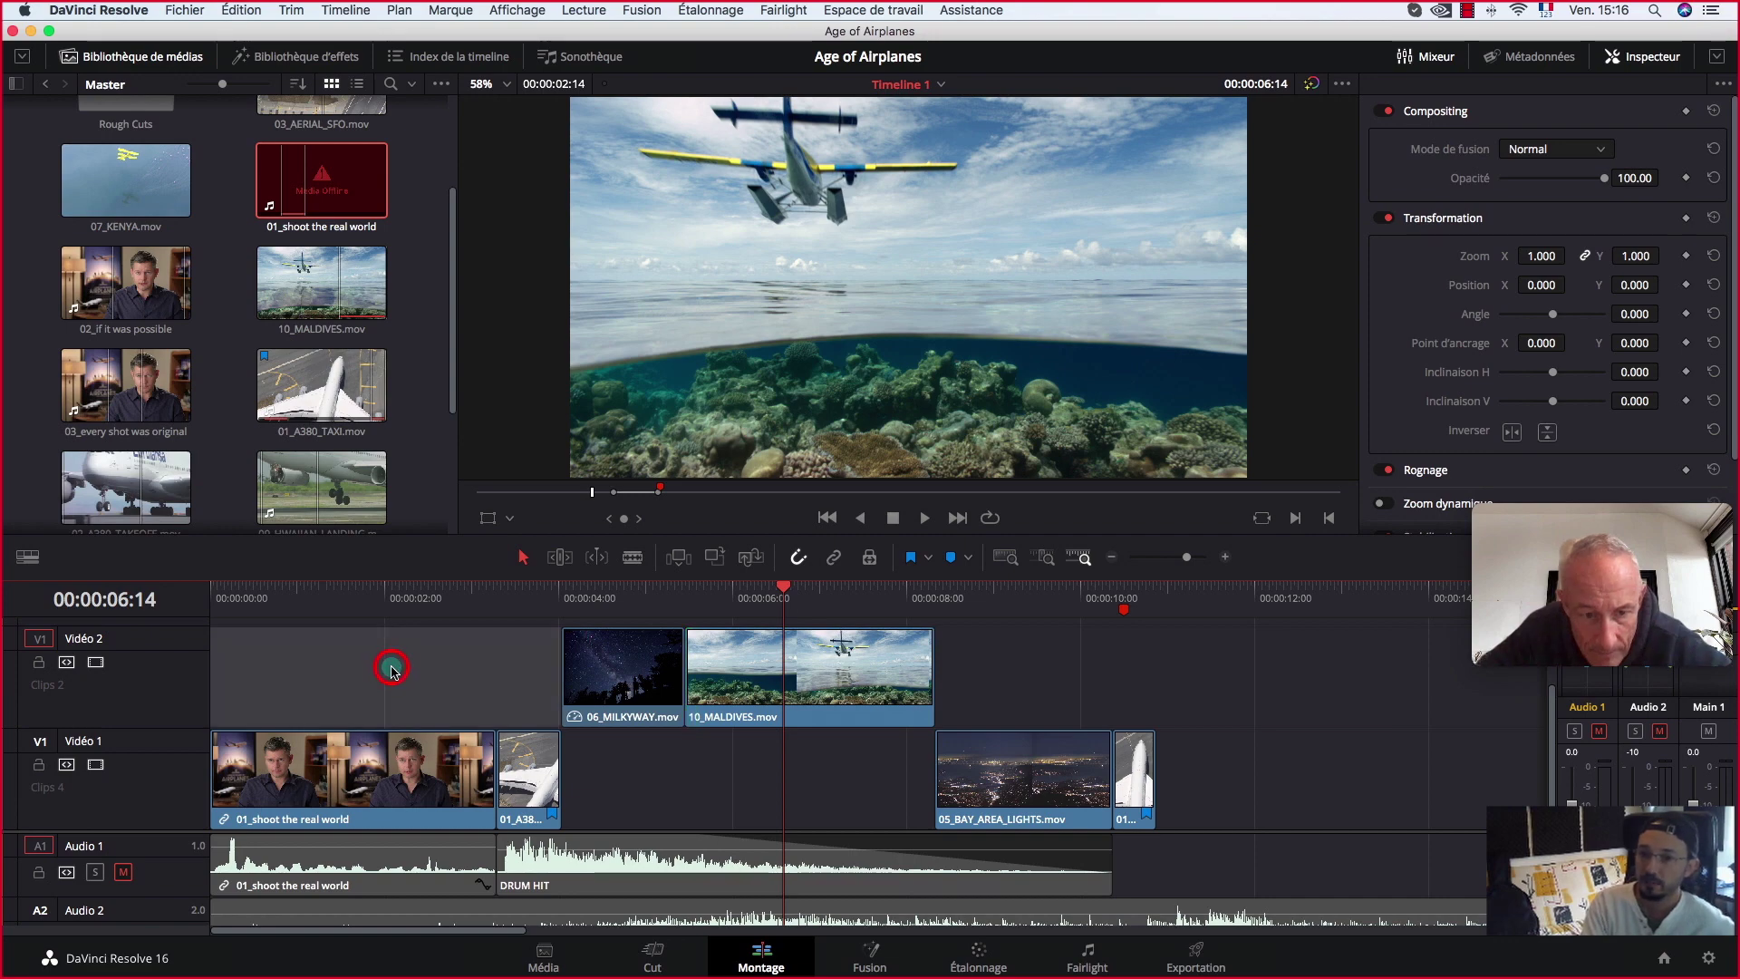
Step: Find the Fondu enchaîné video transition and set the playhead on the cut between 06_MILKYWAY.mov and 10_MALDIVES.mov at 00:00:05:11
{"action": "left_click", "coordinate": [295, 56]}
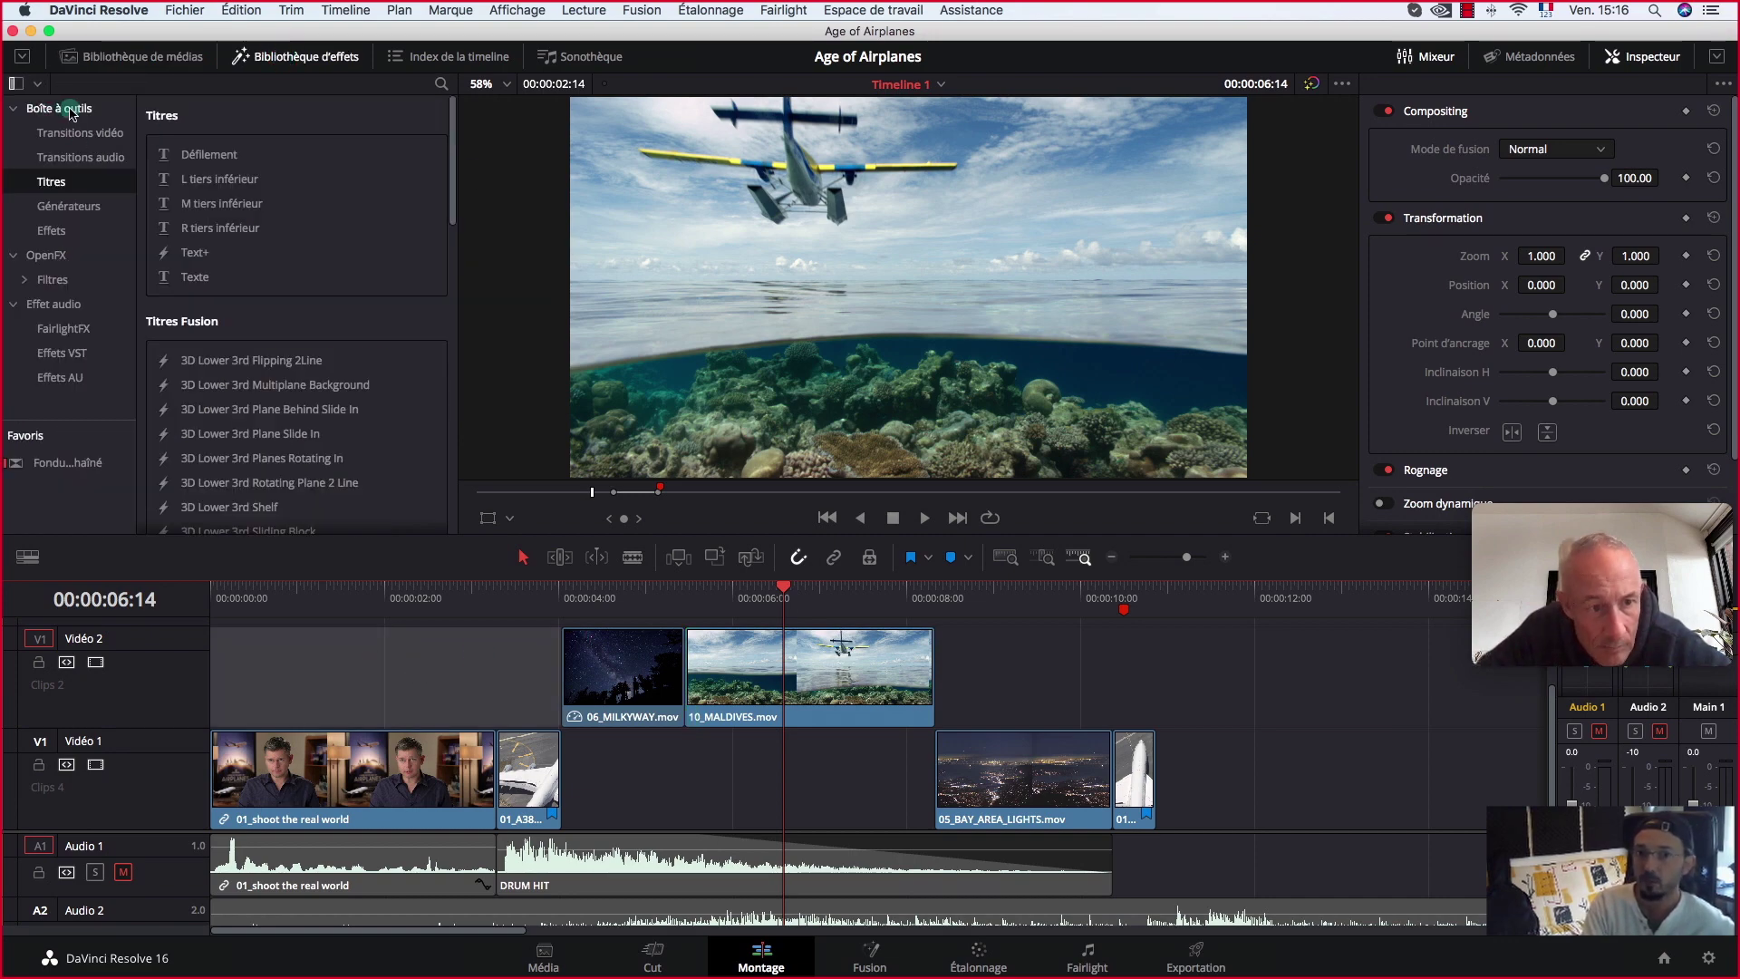
{"action": "left_click", "coordinate": [83, 134]}
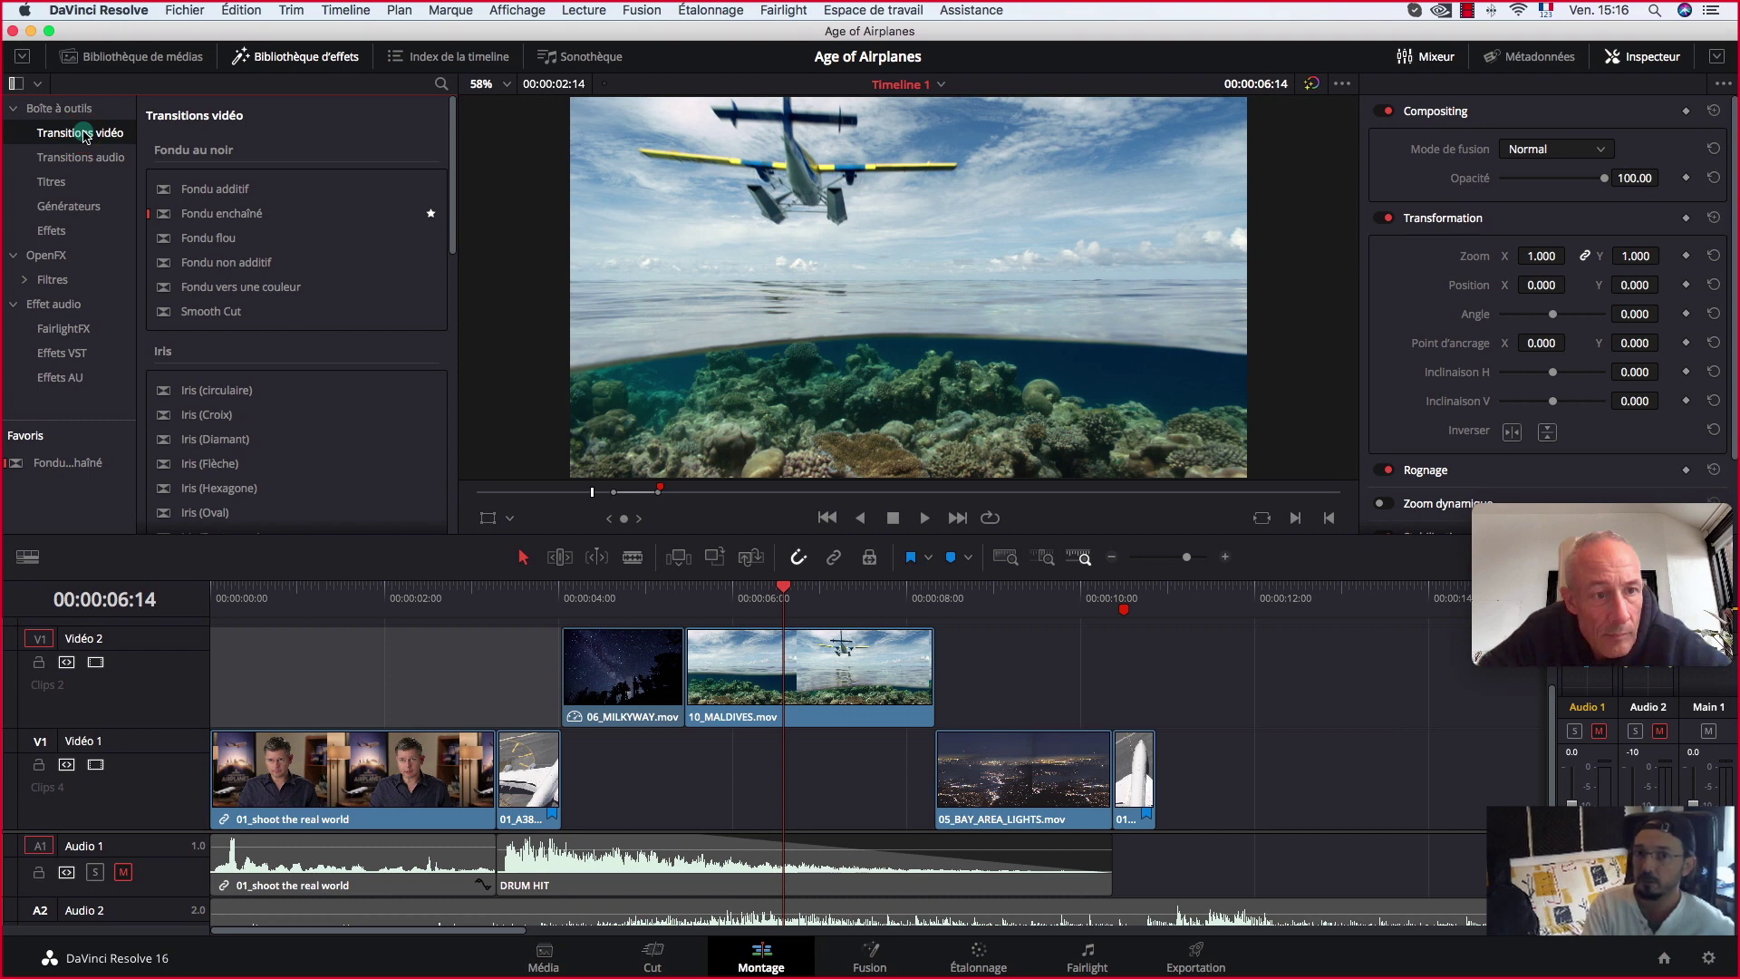
{"action": "left_click", "coordinate": [162, 216]}
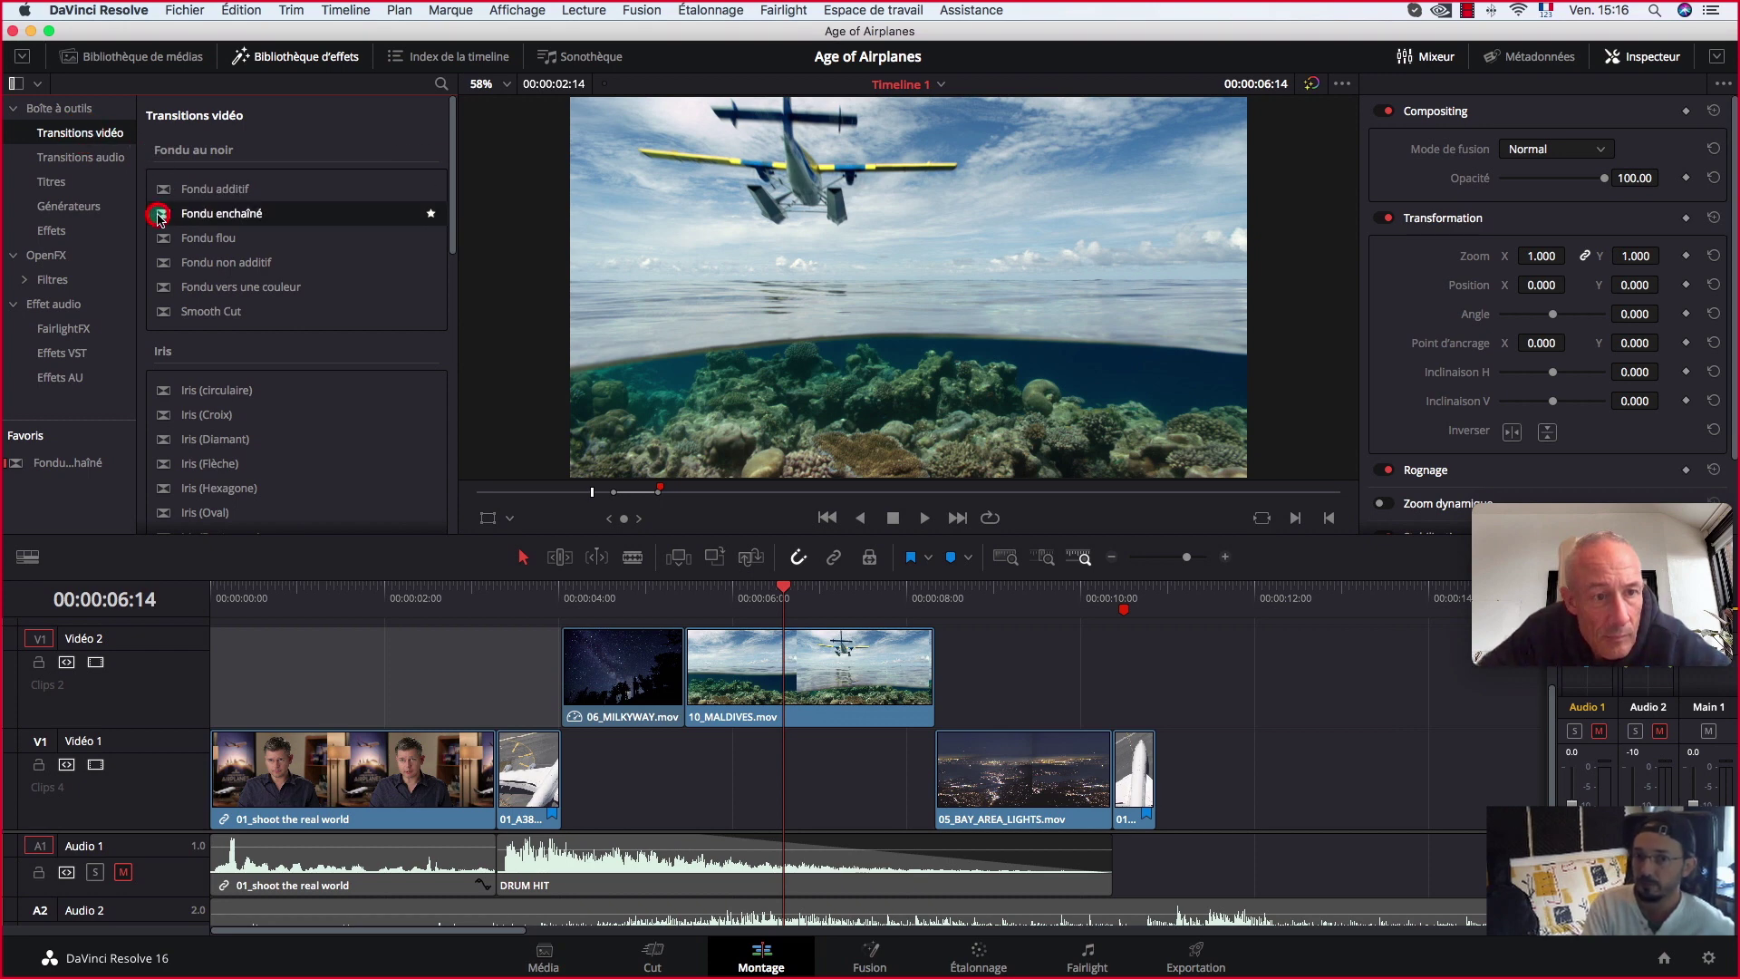
{"action": "left_click_drag", "start_coordinate": [161, 217], "coordinate": [209, 217]}
{"action": "left_click", "coordinate": [687, 598]}
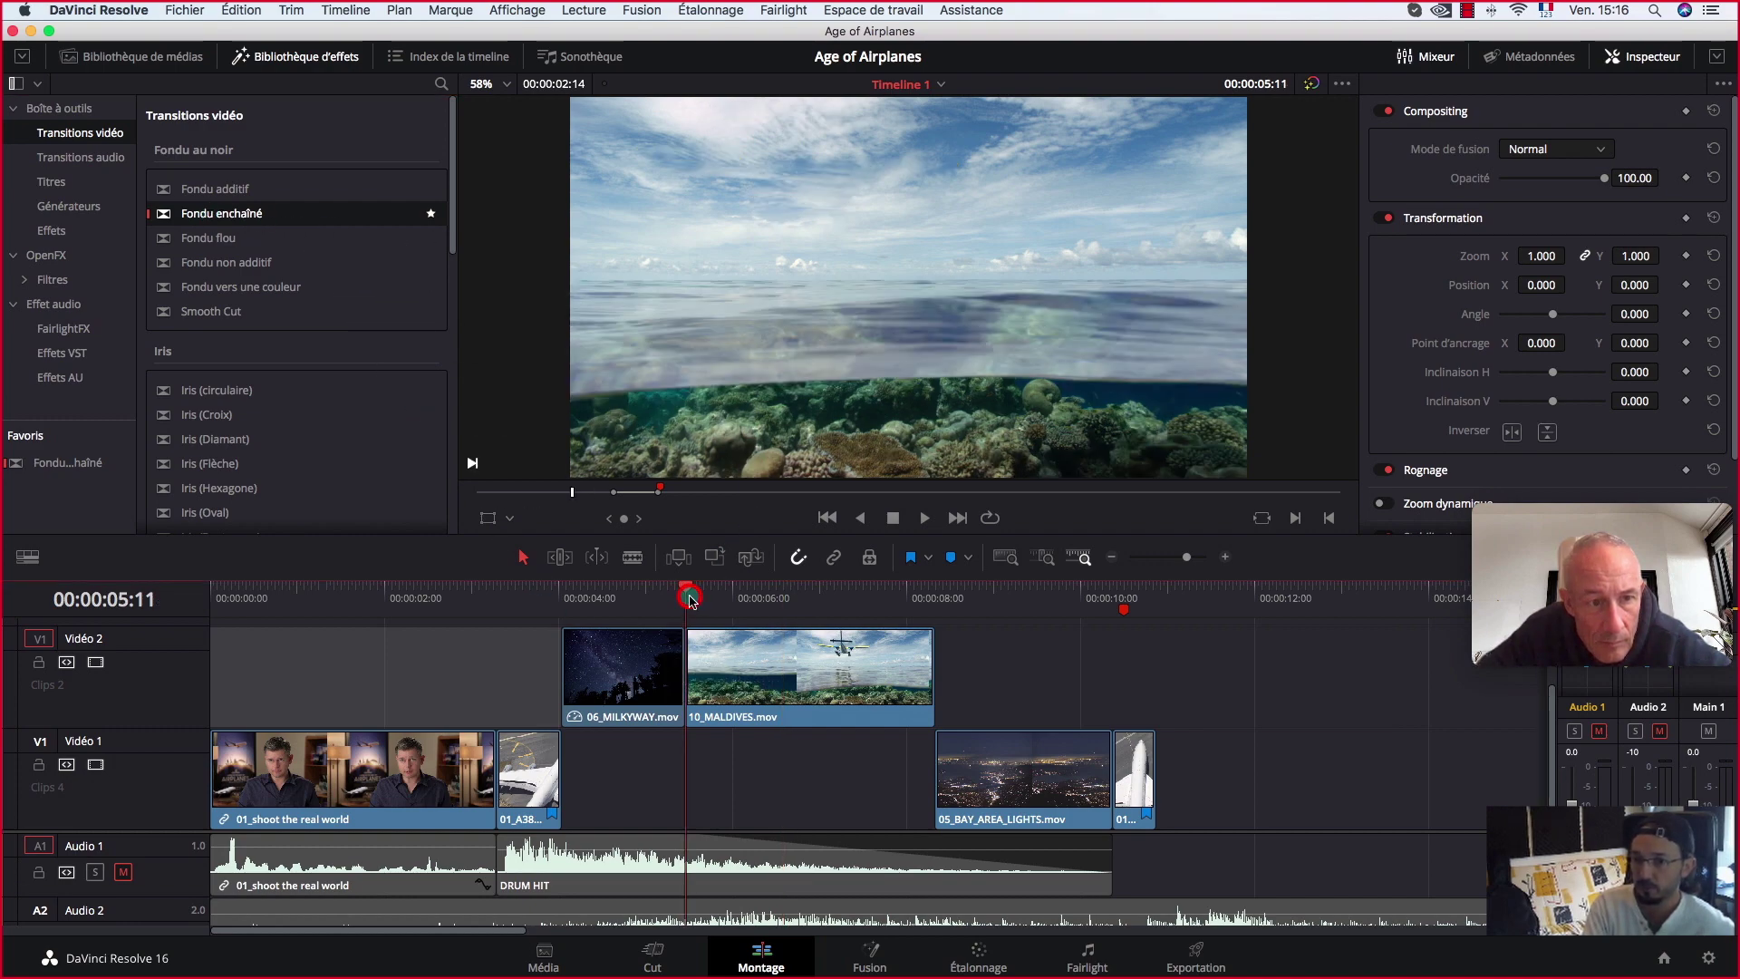
{"action": "key", "text": "super+equal"}
{"action": "key", "text": "super+equal"}
{"action": "key", "text": "super+equal"}
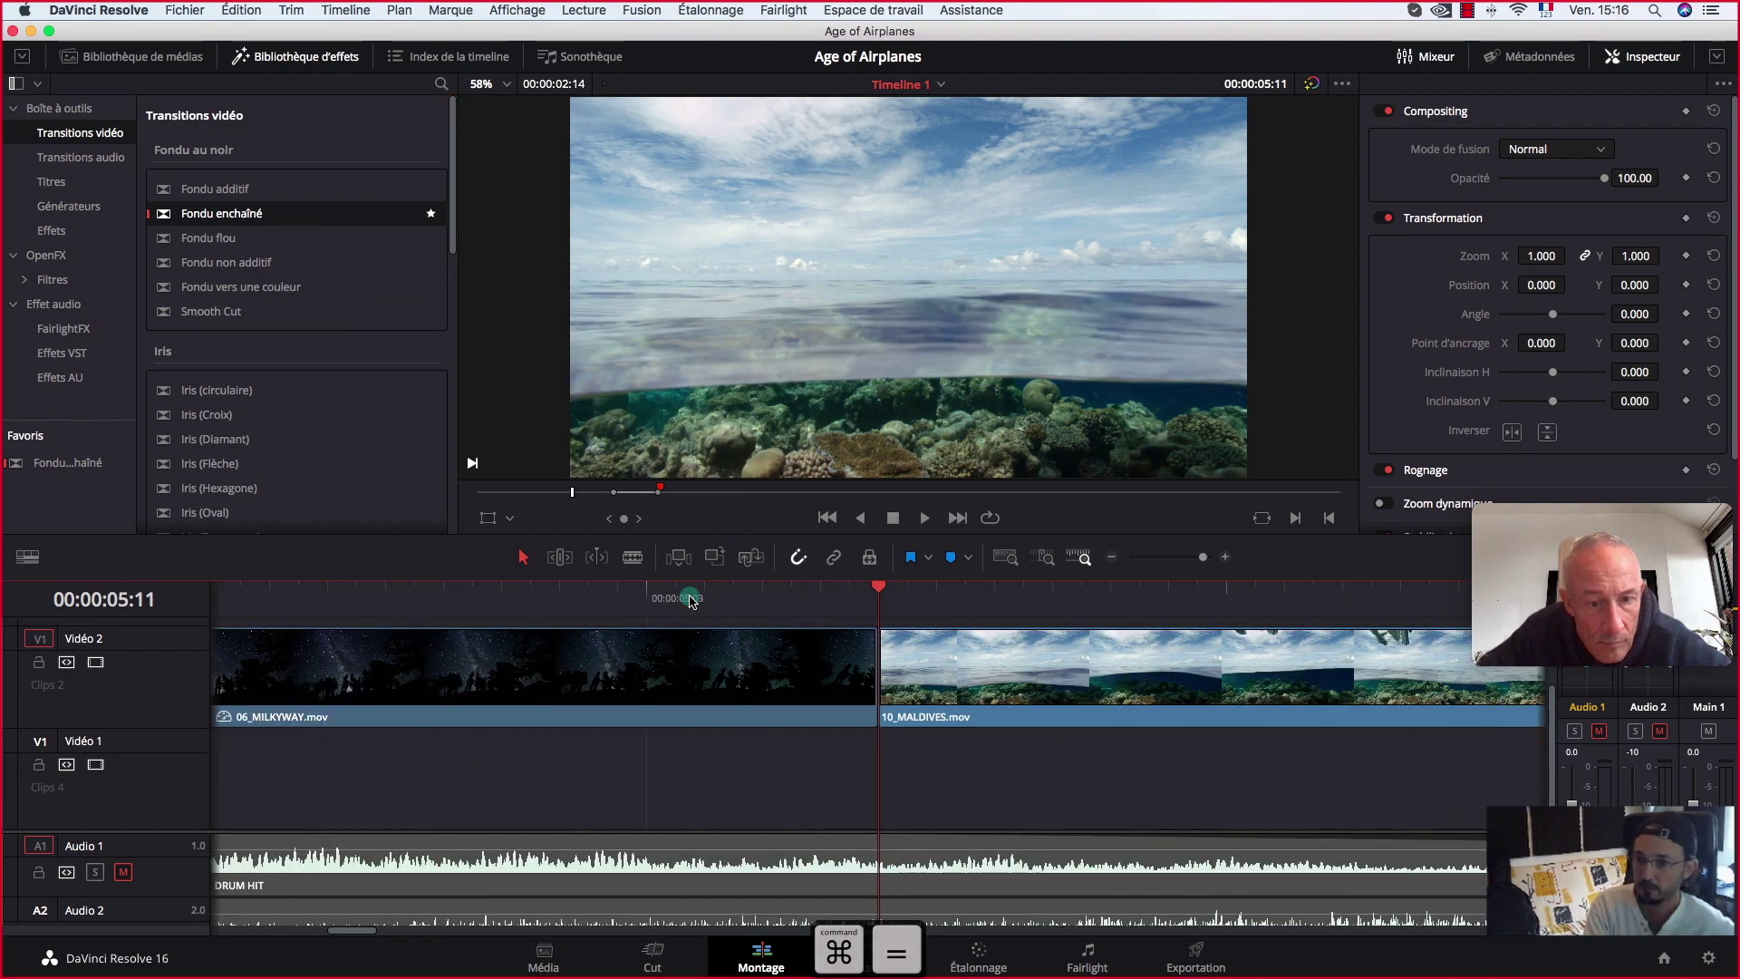
{"action": "mouse_move", "coordinate": [170, 213]}
{"action": "left_mouse_down"}
{"action": "mouse_move", "coordinate": [498, 334]}
{"action": "mouse_move", "coordinate": [848, 653]}
{"action": "mouse_move", "coordinate": [943, 689]}
{"action": "mouse_move", "coordinate": [884, 676]}
{"action": "mouse_move", "coordinate": [865, 681]}
{"action": "mouse_move", "coordinate": [938, 684]}
{"action": "mouse_move", "coordinate": [834, 686]}
{"action": "mouse_move", "coordinate": [884, 694]}
{"action": "mouse_move", "coordinate": [845, 698]}
{"action": "mouse_move", "coordinate": [997, 684]}
{"action": "mouse_move", "coordinate": [888, 698]}
{"action": "mouse_move", "coordinate": [272, 447]}
{"action": "mouse_move", "coordinate": [160, 214]}
{"action": "left_mouse_up"}
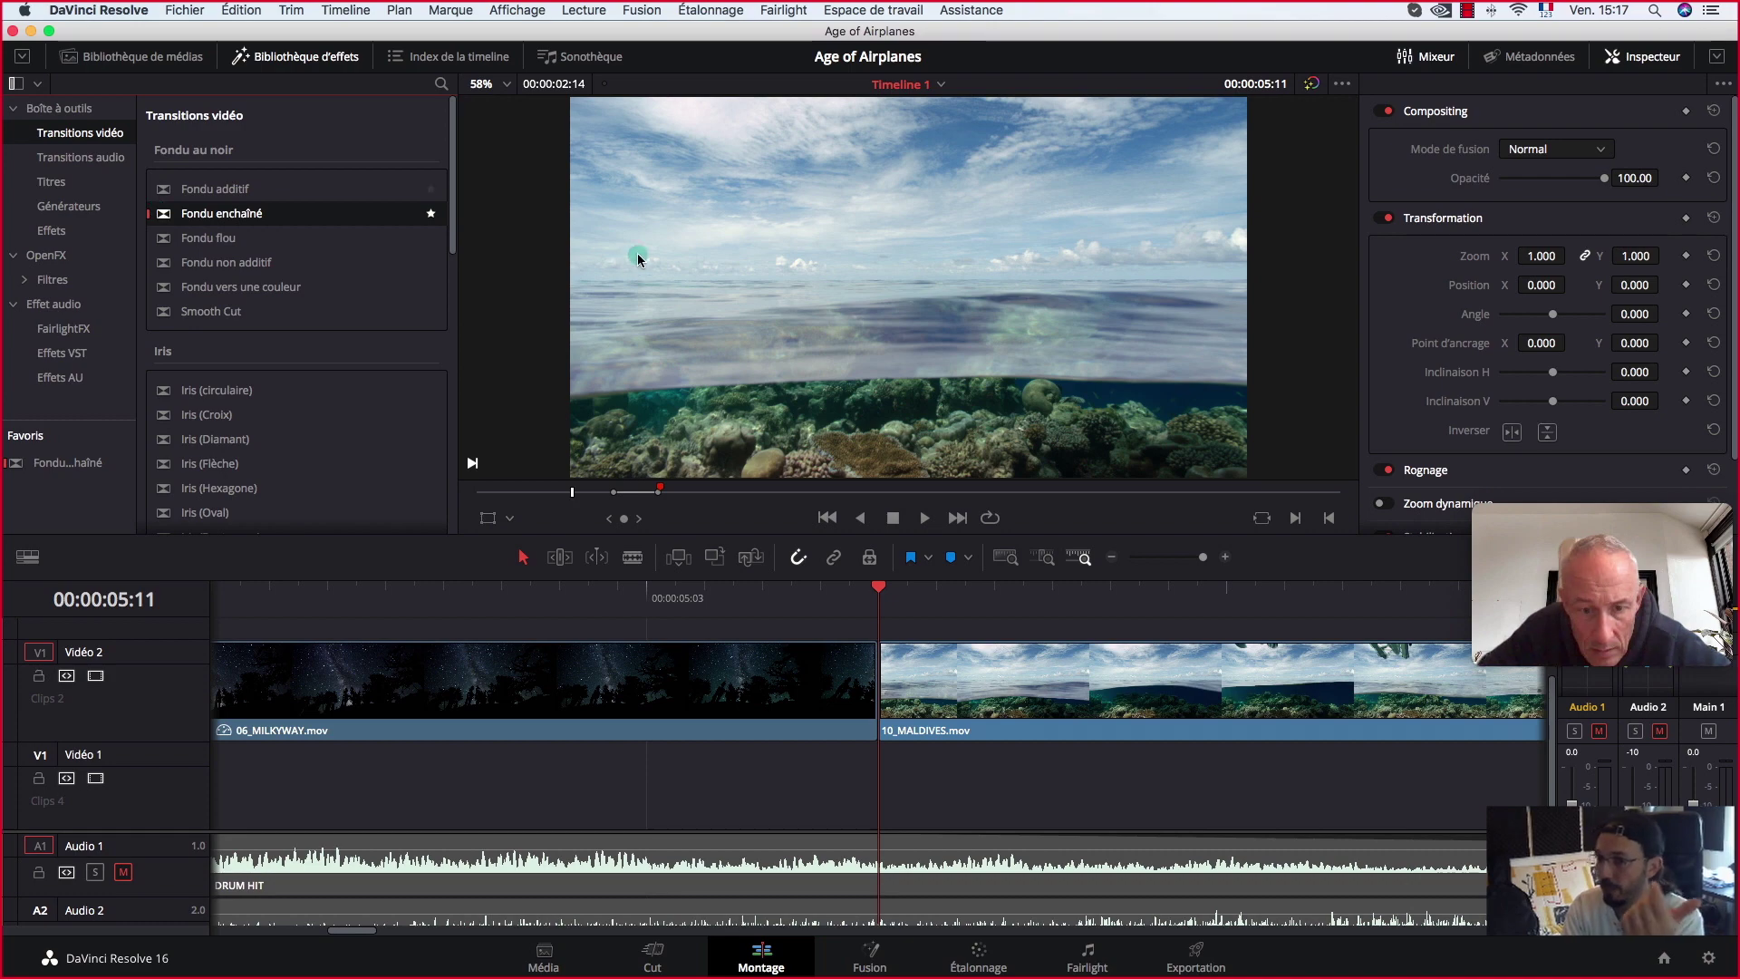
Step: Trim 11 frames off the end of 06_MILKYWAY.mov and move the clip back against the start of 10_MALDIVES.mov
{"action": "left_click_drag", "start_coordinate": [867, 678], "coordinate": [535, 695]}
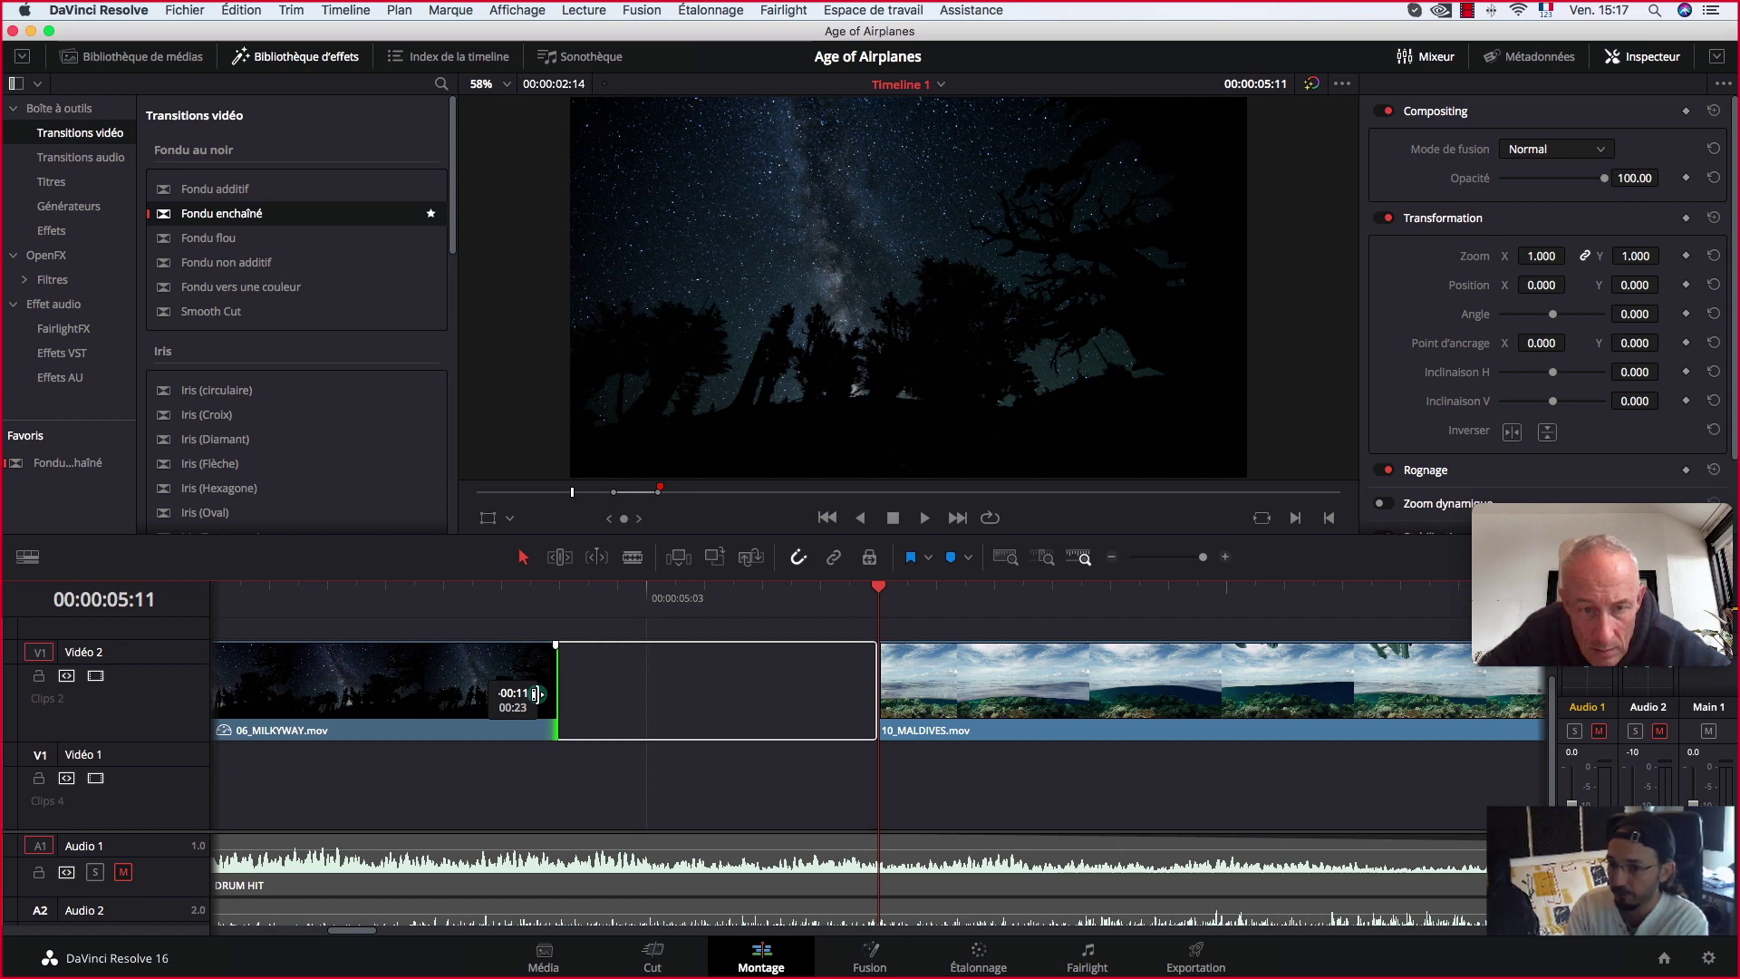
{"action": "left_click_drag", "start_coordinate": [376, 676], "coordinate": [714, 669]}
{"action": "left_click_drag", "start_coordinate": [864, 670], "coordinate": [848, 673]}
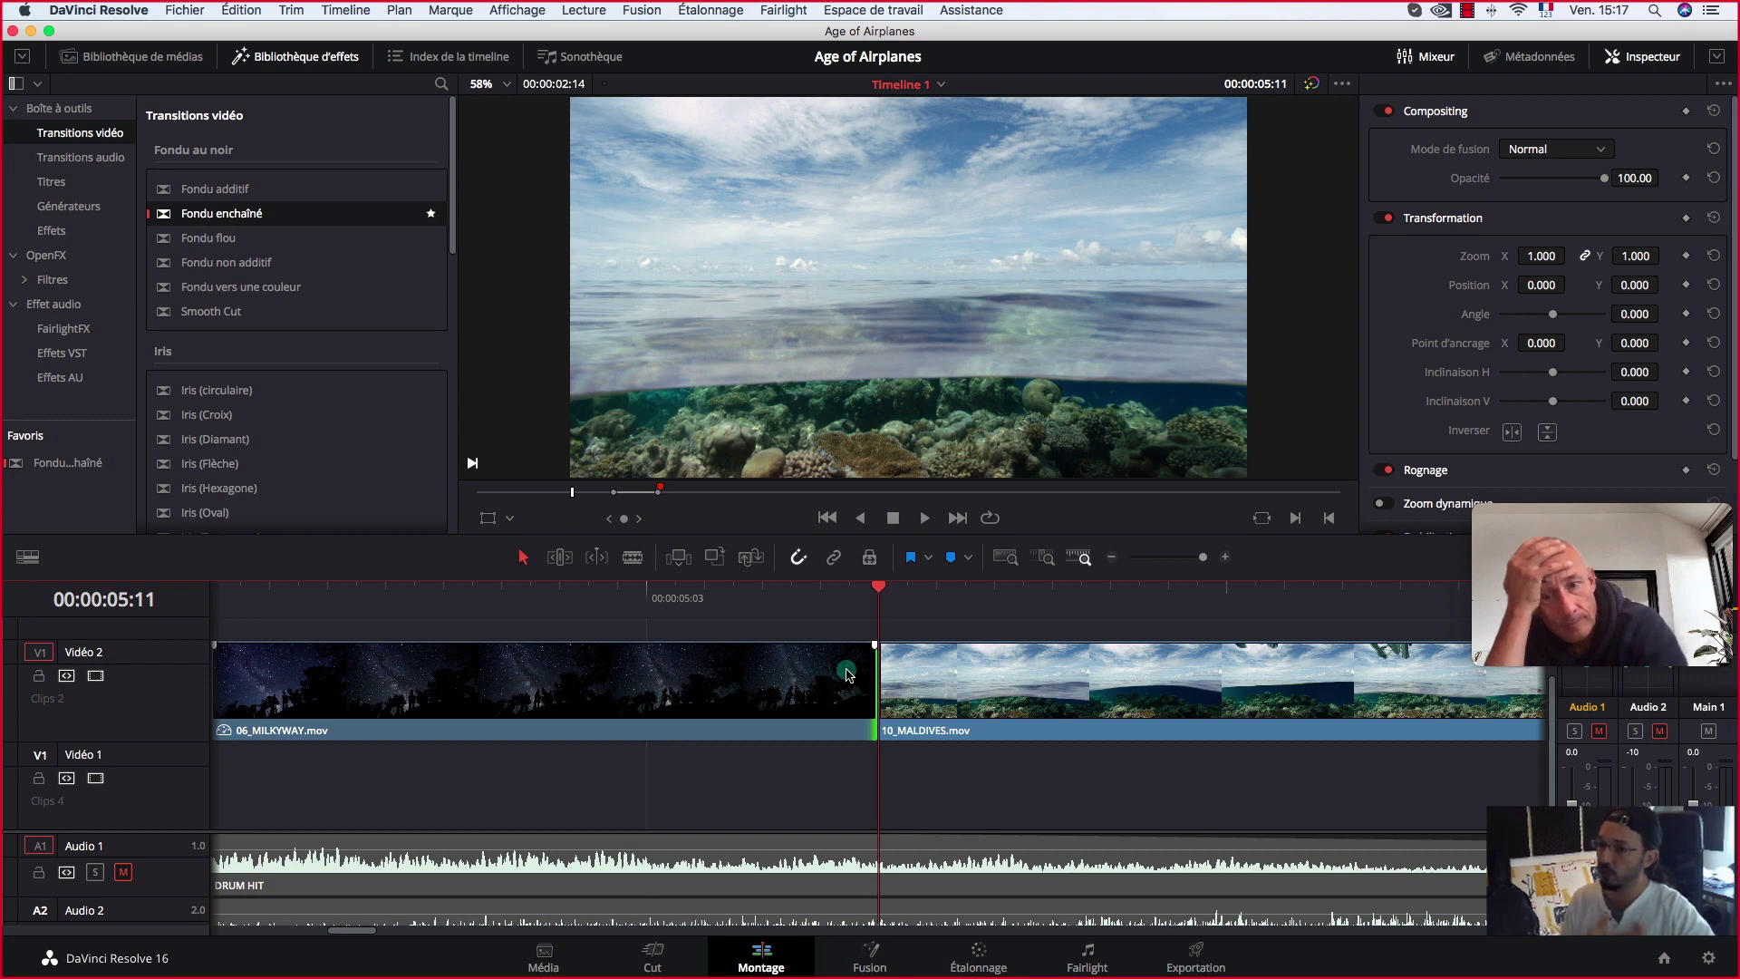
{"action": "left_click", "coordinate": [885, 672]}
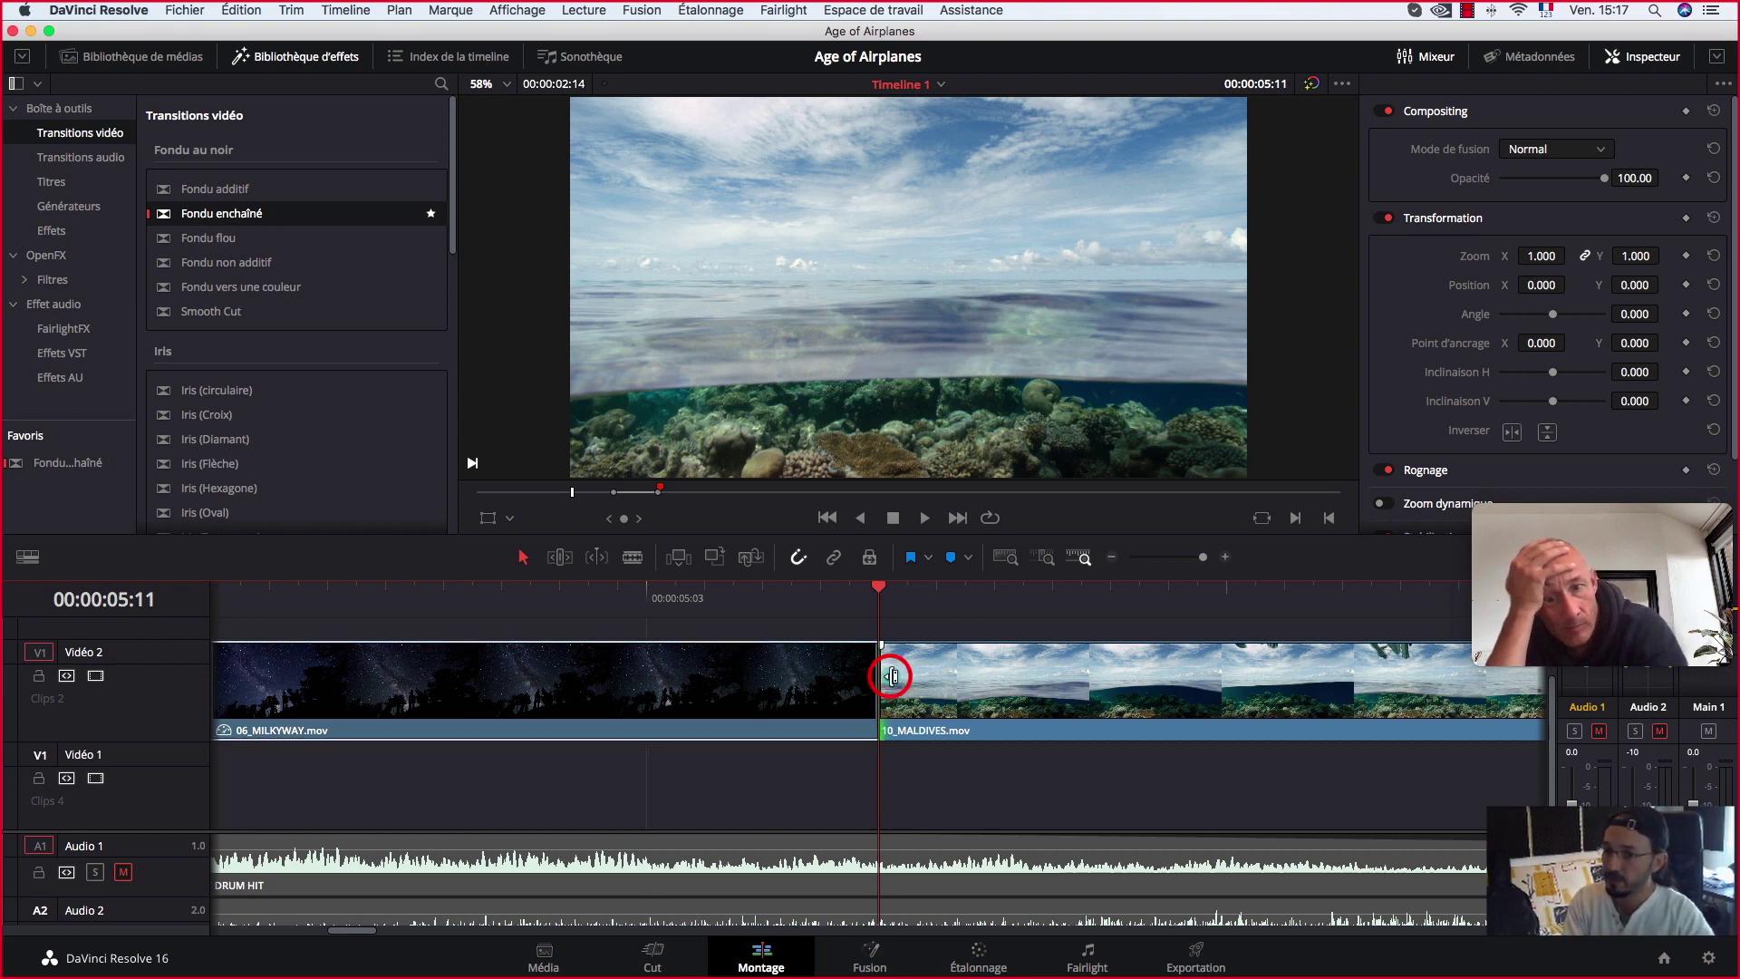
{"action": "left_click", "coordinate": [805, 620]}
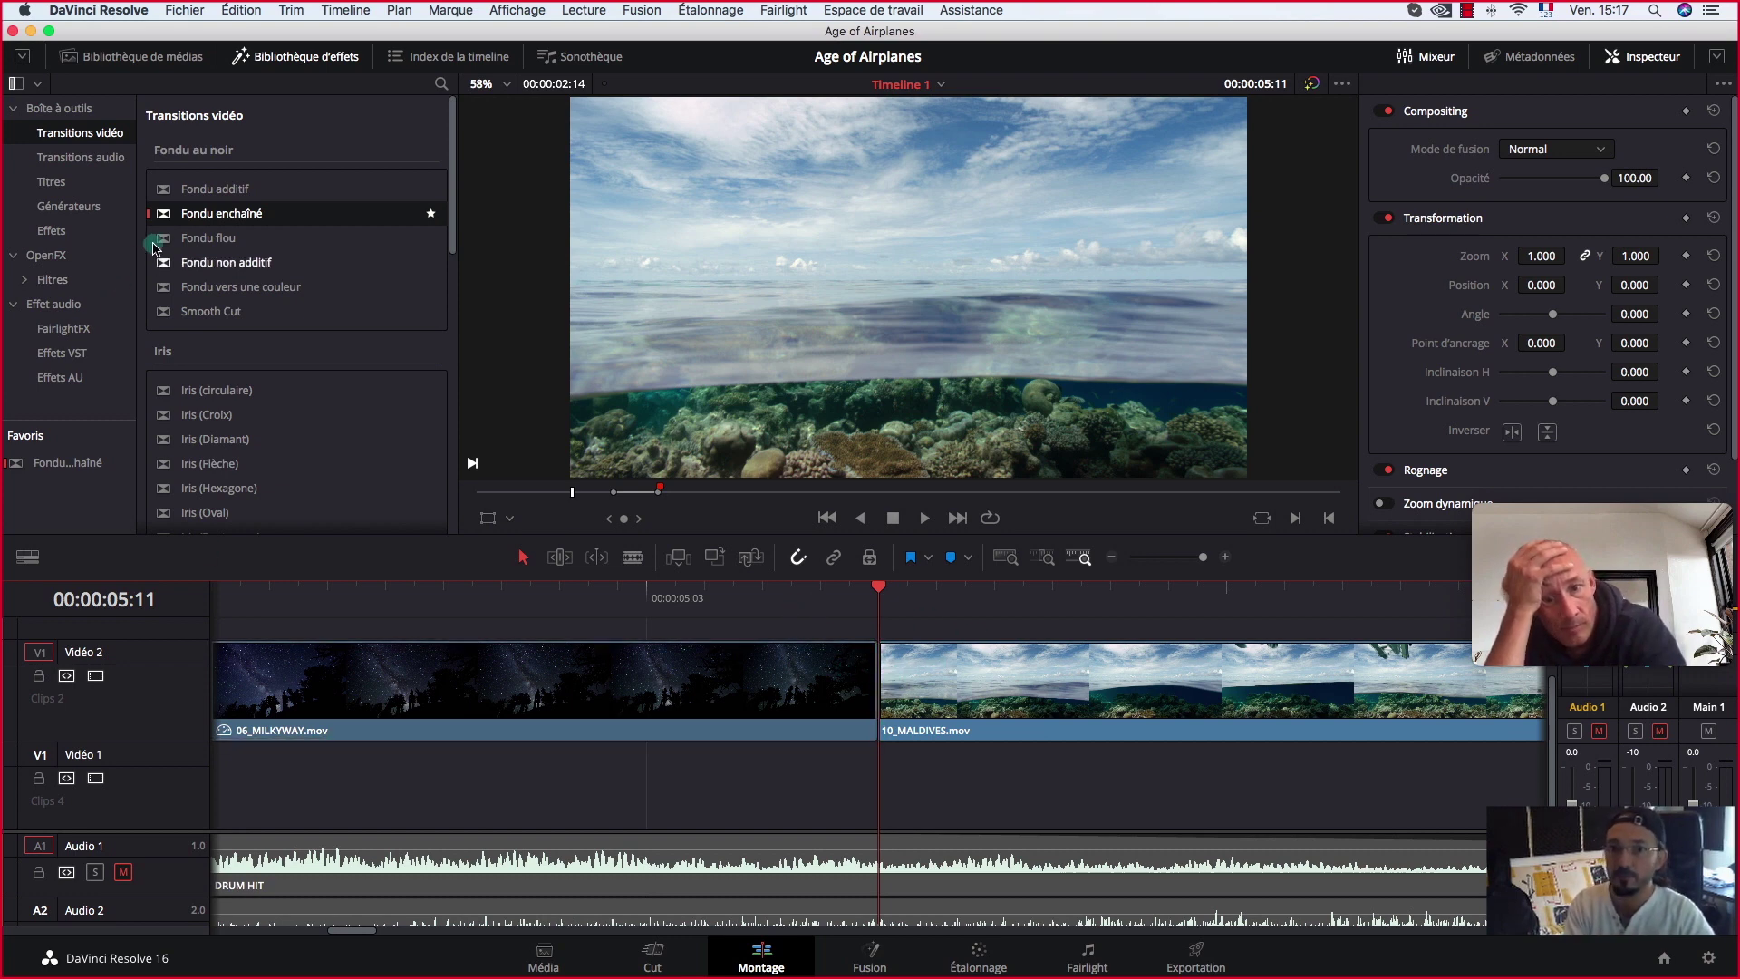
Step: Apply a centred Fondu enchaîné transition at the cut between 06_MILKYWAY.mov and 10_MALDIVES.mov and play it back
{"action": "left_click_drag", "start_coordinate": [156, 216], "coordinate": [785, 685]}
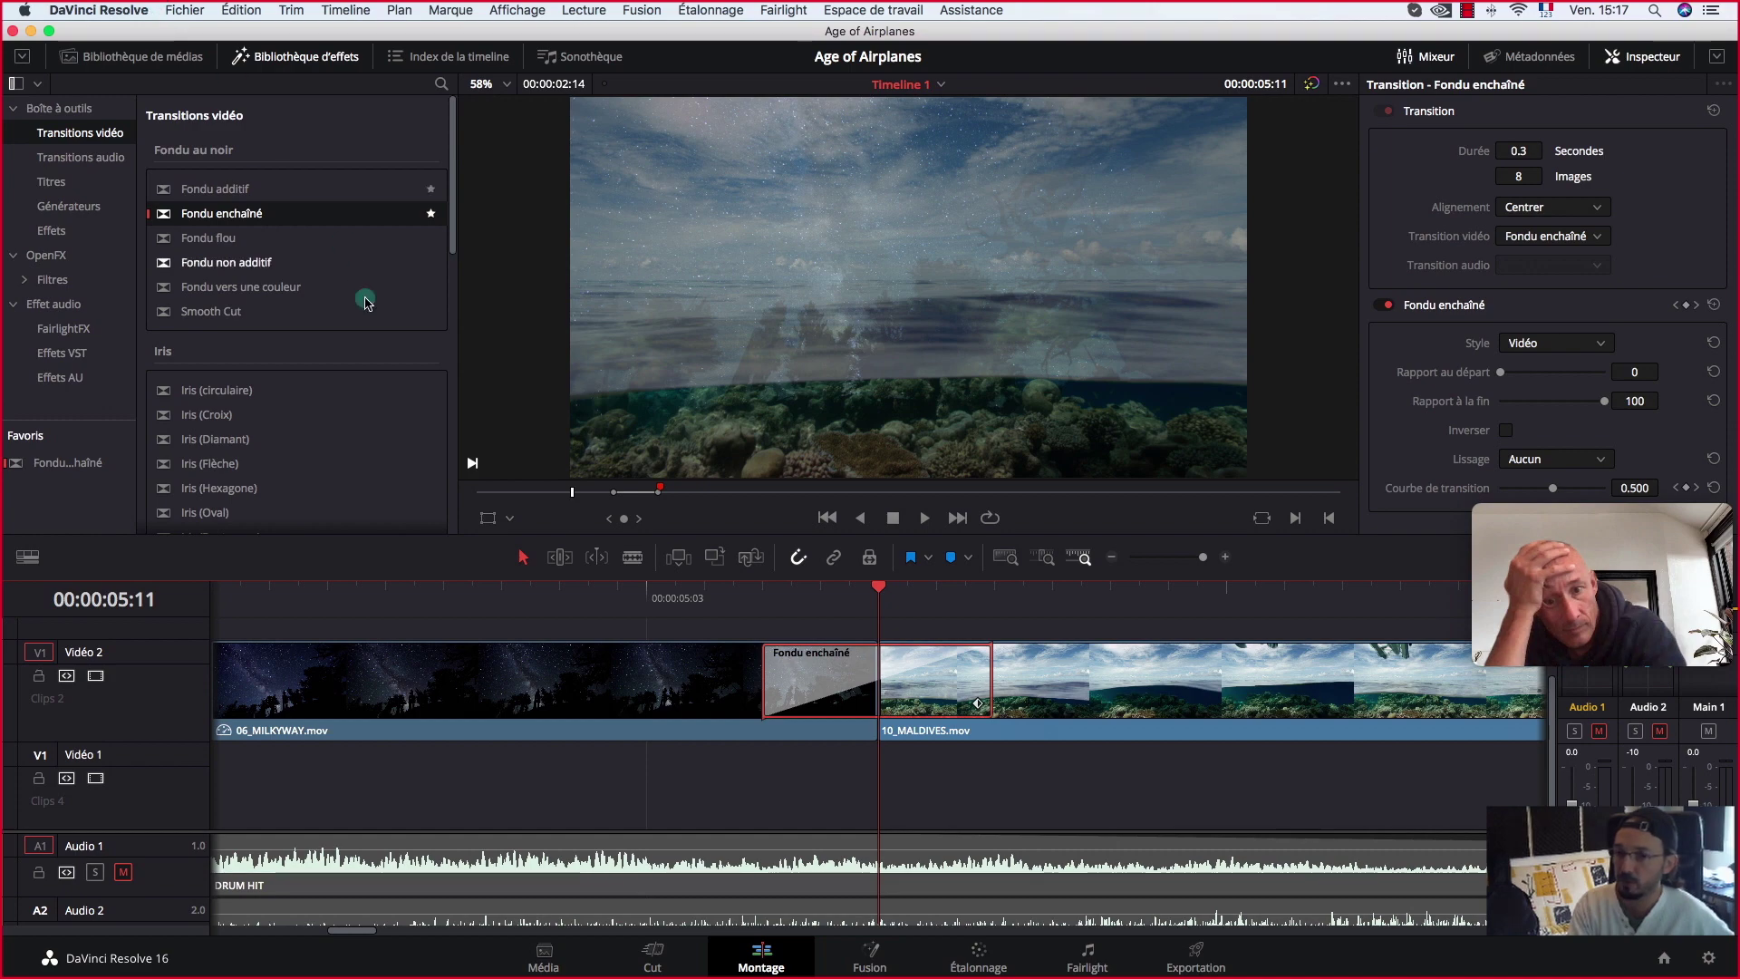
{"action": "left_click", "coordinate": [472, 594]}
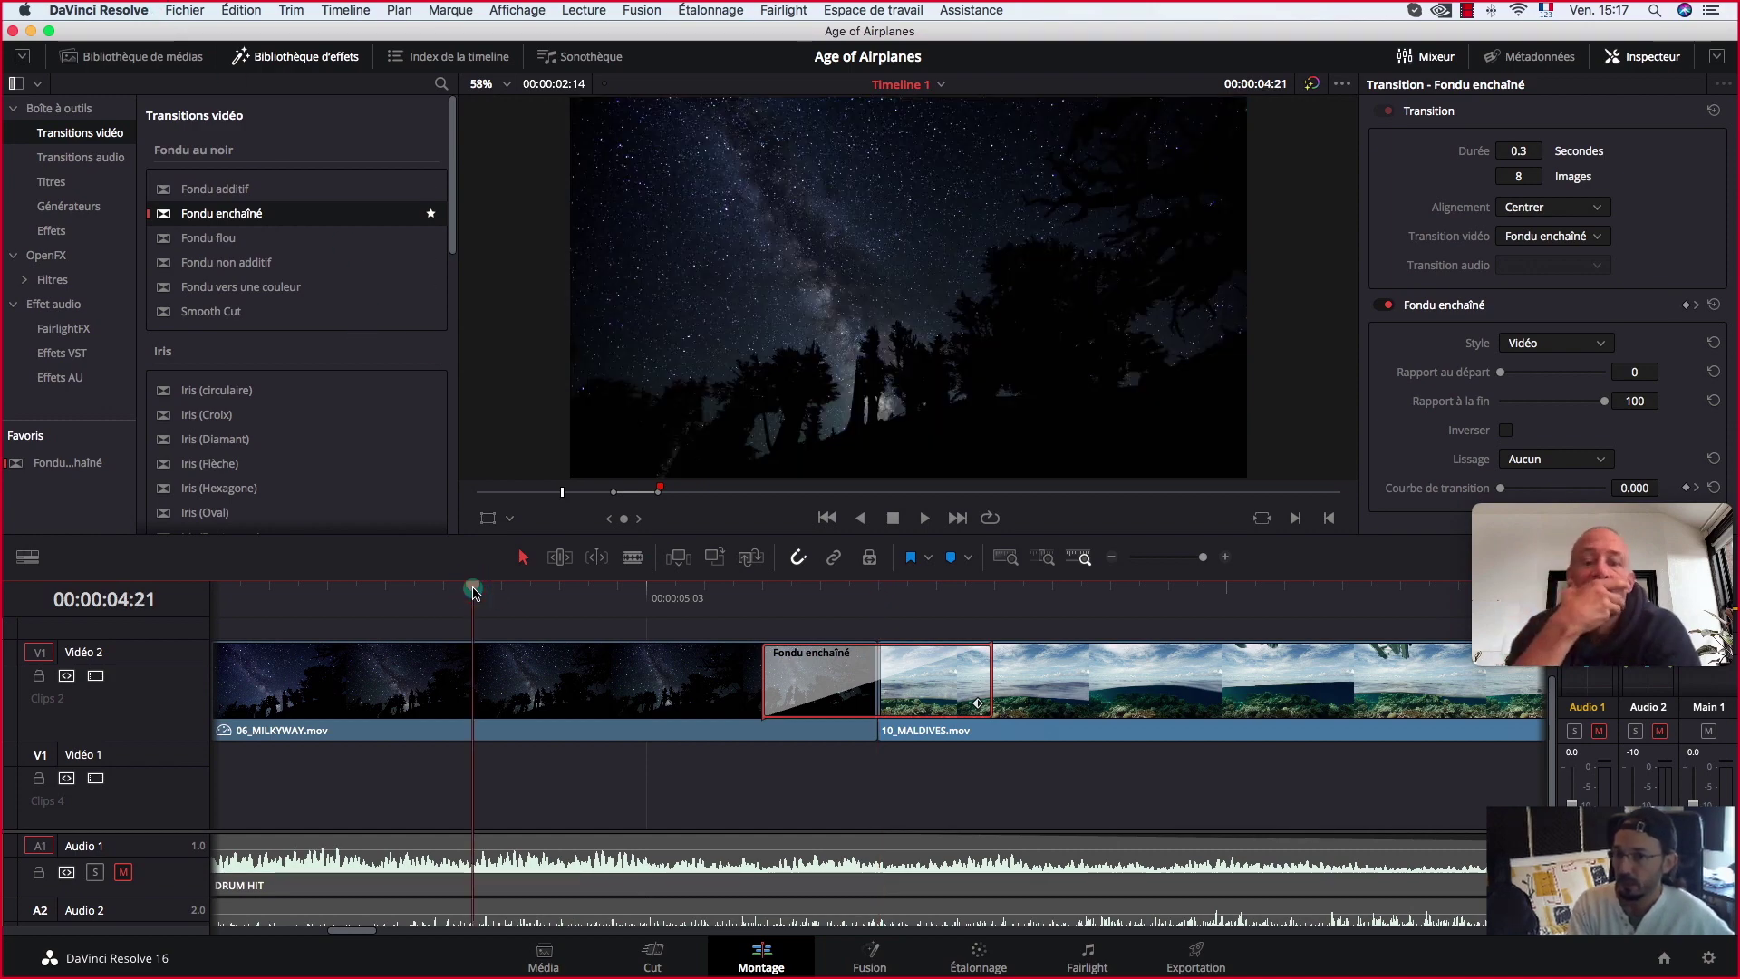
{"action": "key", "text": "space"}
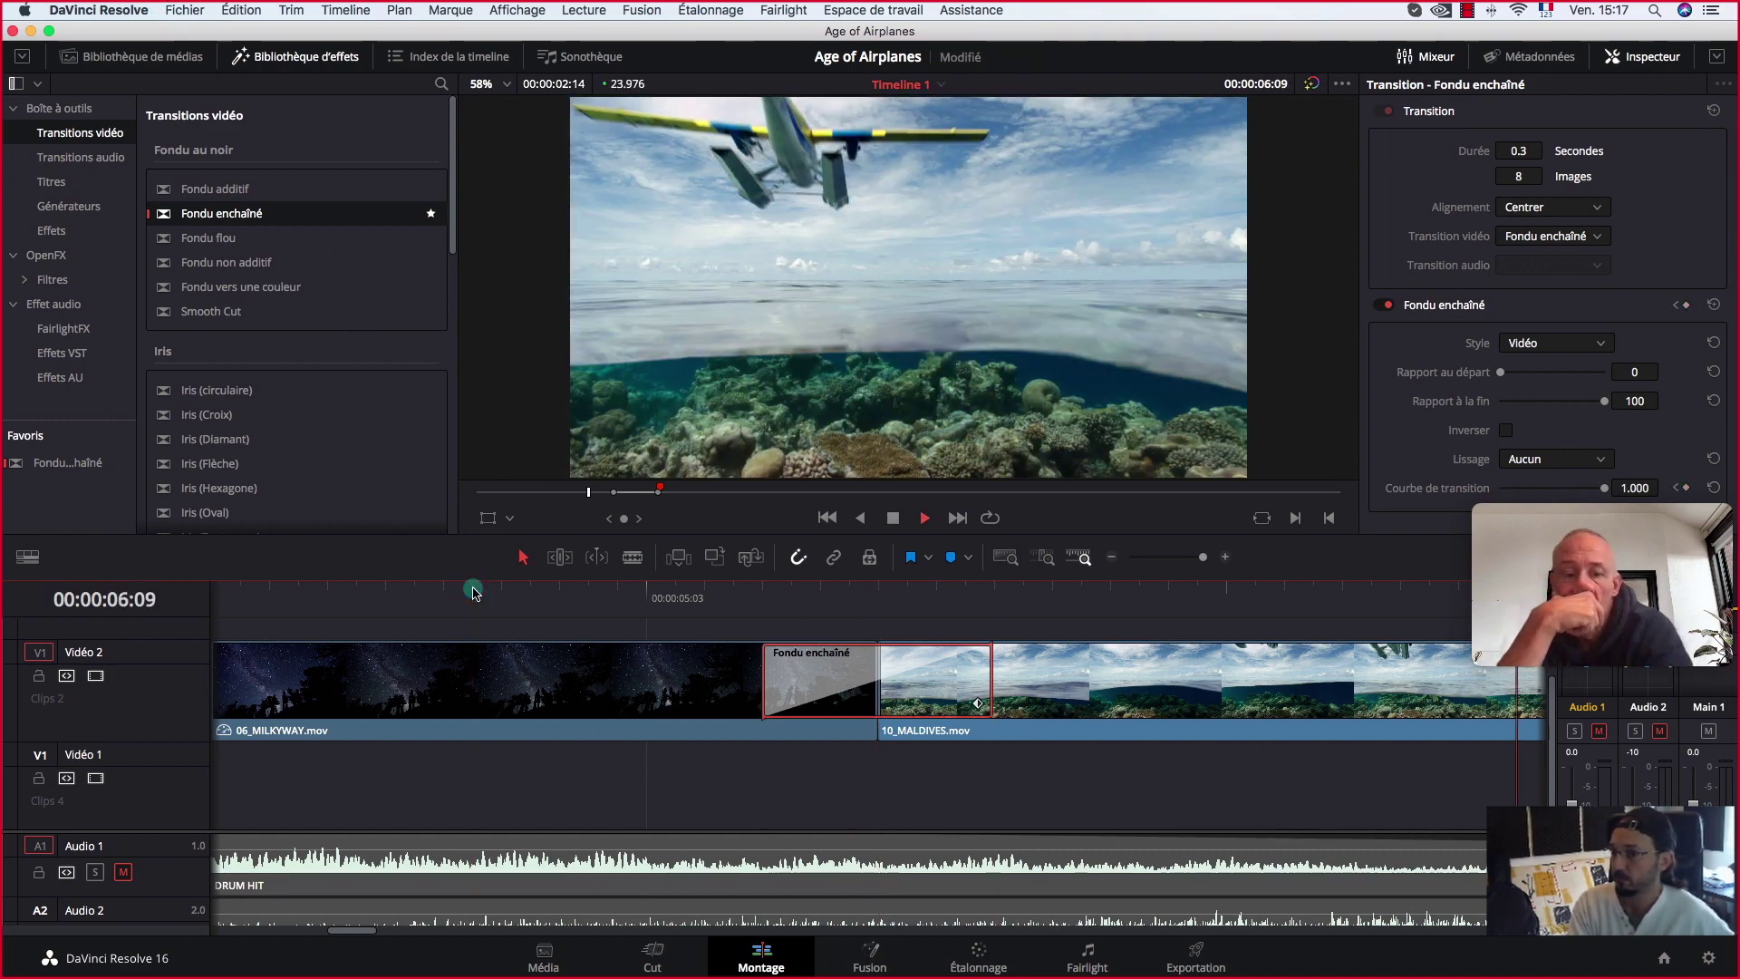
{"action": "key", "text": "space"}
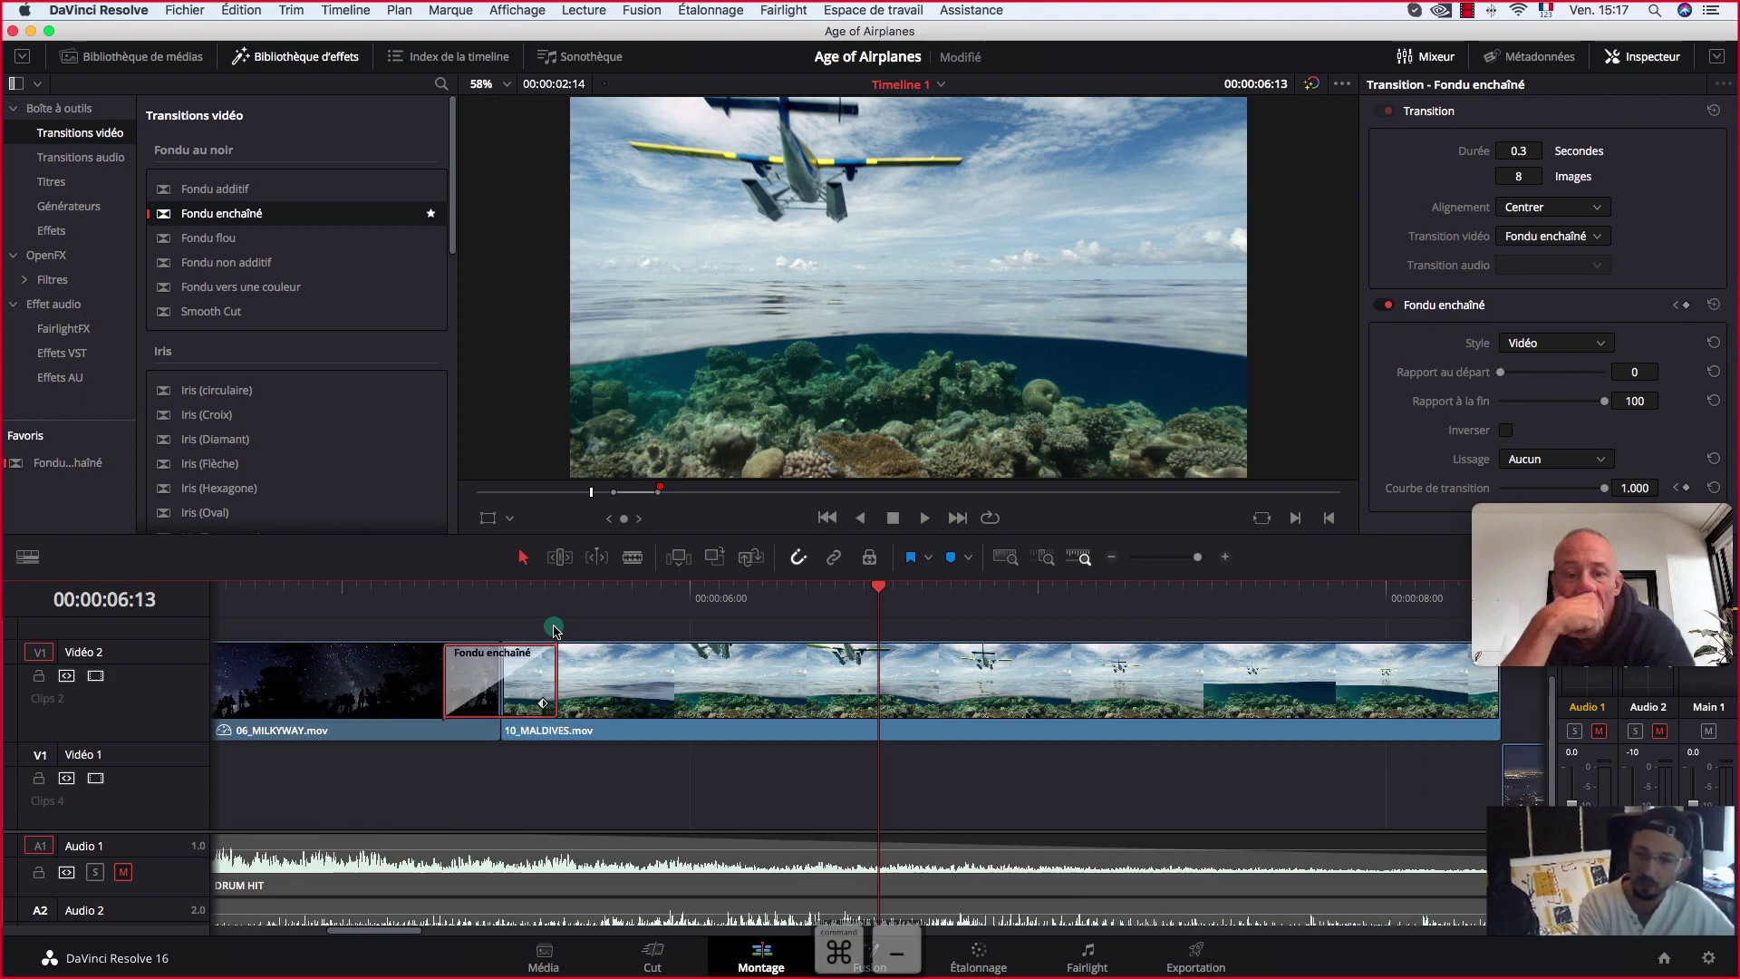
Step: Lengthen the Fondu enchaîné transition to 18 frames (0.8 seconds)
{"action": "key", "text": "super+minus"}
{"action": "key", "text": "super+minus"}
{"action": "left_click_drag", "start_coordinate": [672, 689], "coordinate": [654, 689]}
Step: Play back the lengthened transition starting from 06_MILKYWAY.mov and save the project
{"action": "left_click", "coordinate": [488, 598]}
{"action": "key", "text": "space"}
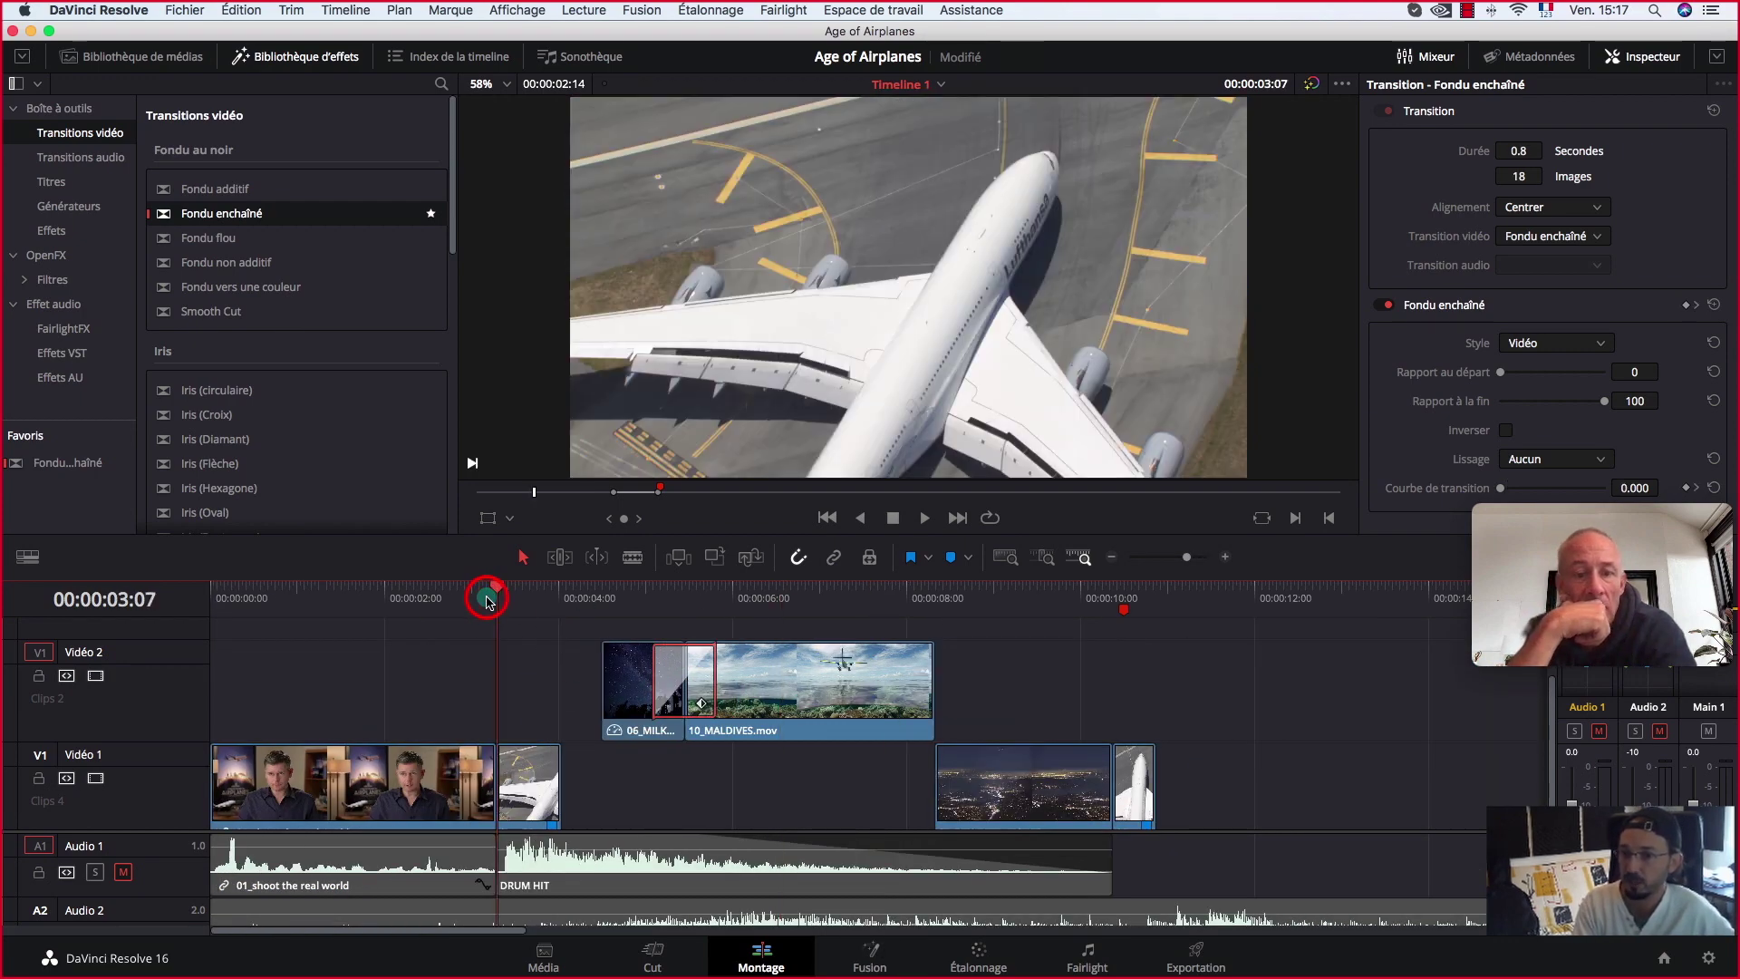
{"action": "left_click", "coordinate": [601, 591]}
{"action": "key", "text": "space"}
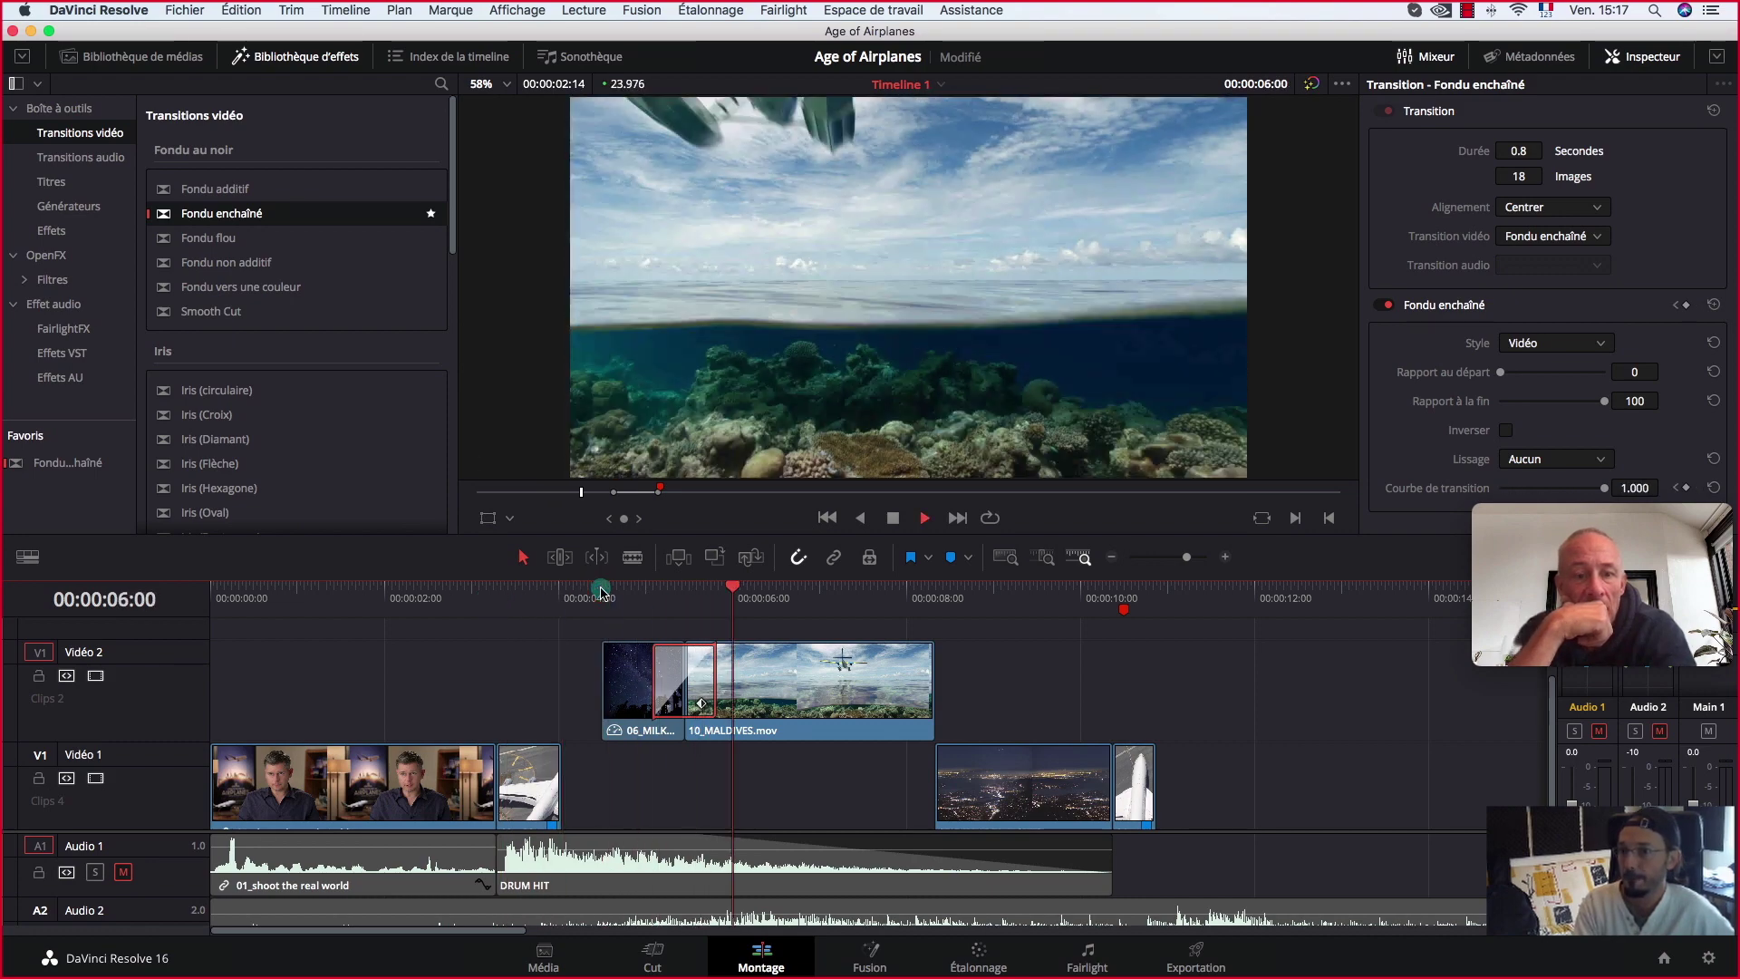
{"action": "key", "text": "space"}
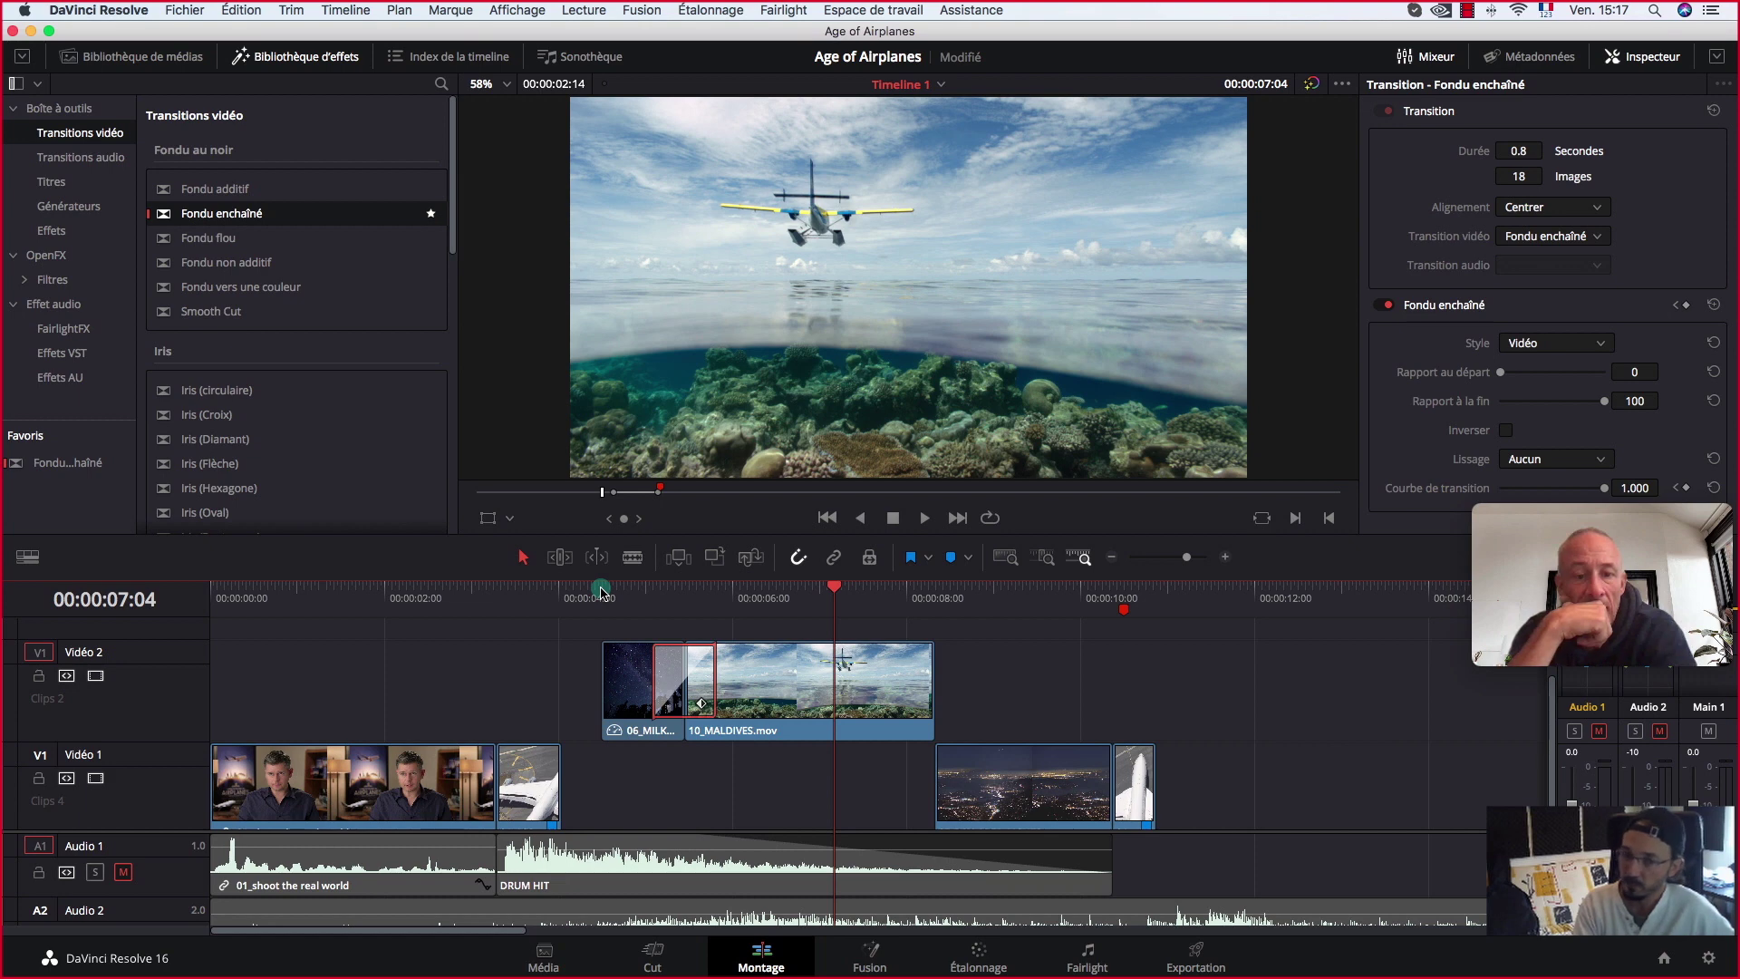
{"action": "key", "text": "super+s"}
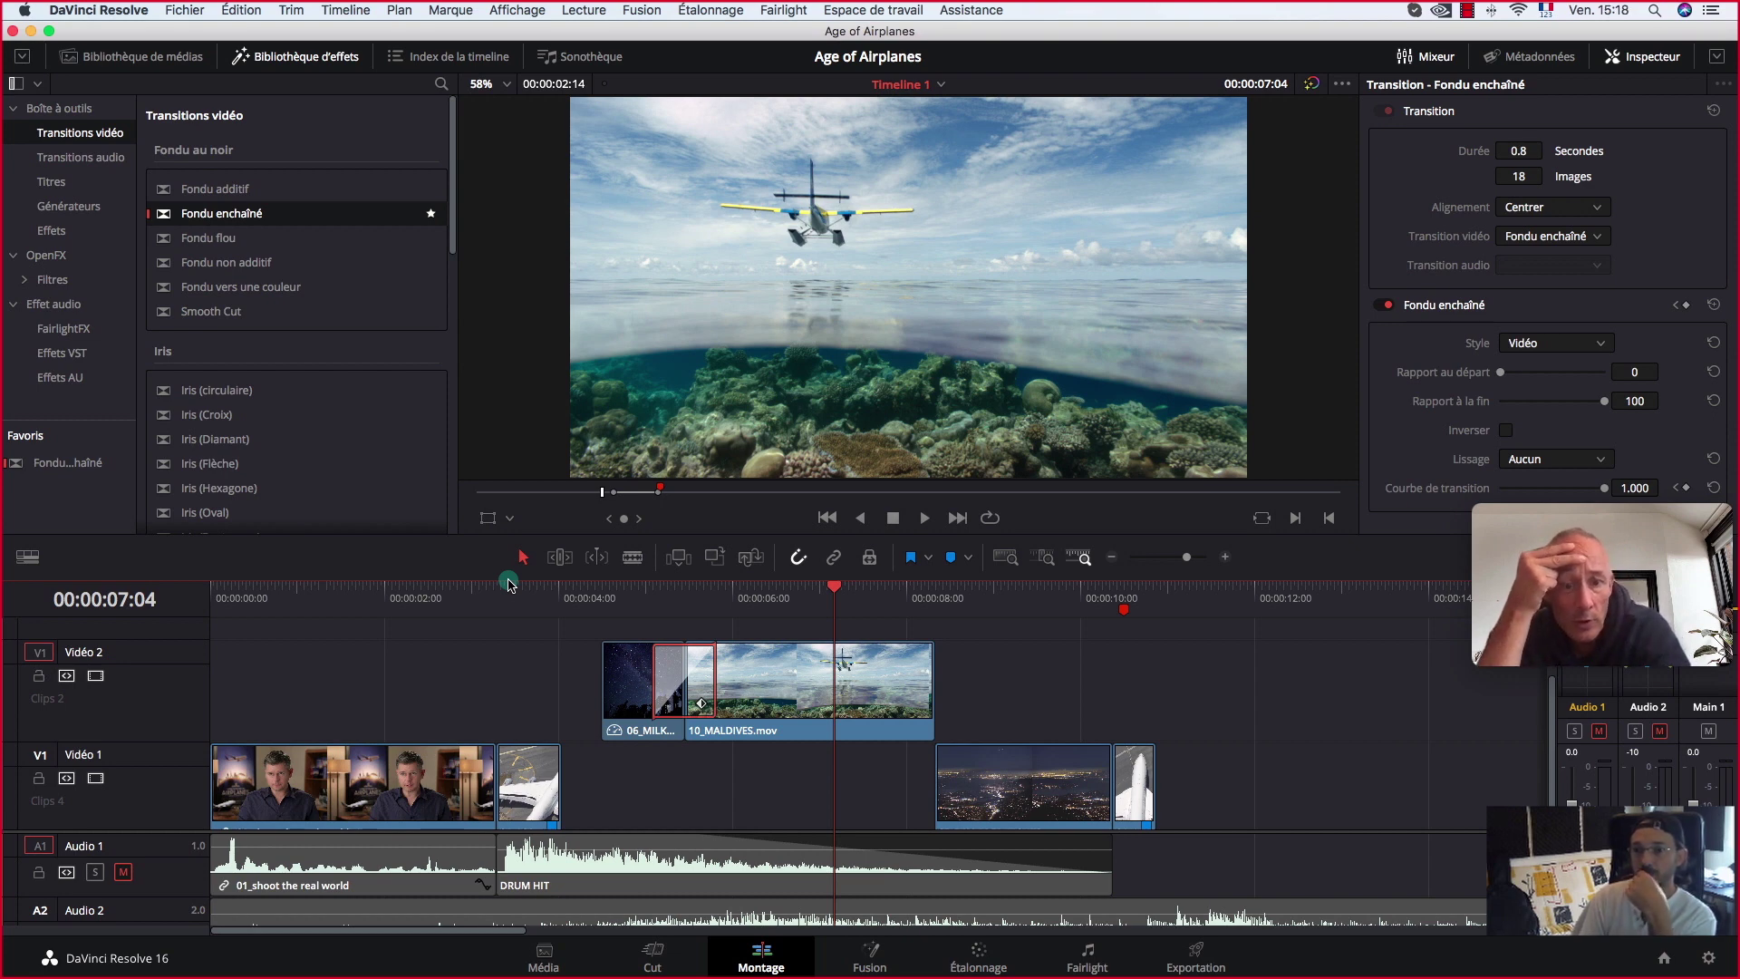
Step: Shorten the Fondu enchaîné transition to 8 frames by its edge and lengthen it back to 16 frames
{"action": "left_click", "coordinate": [716, 600]}
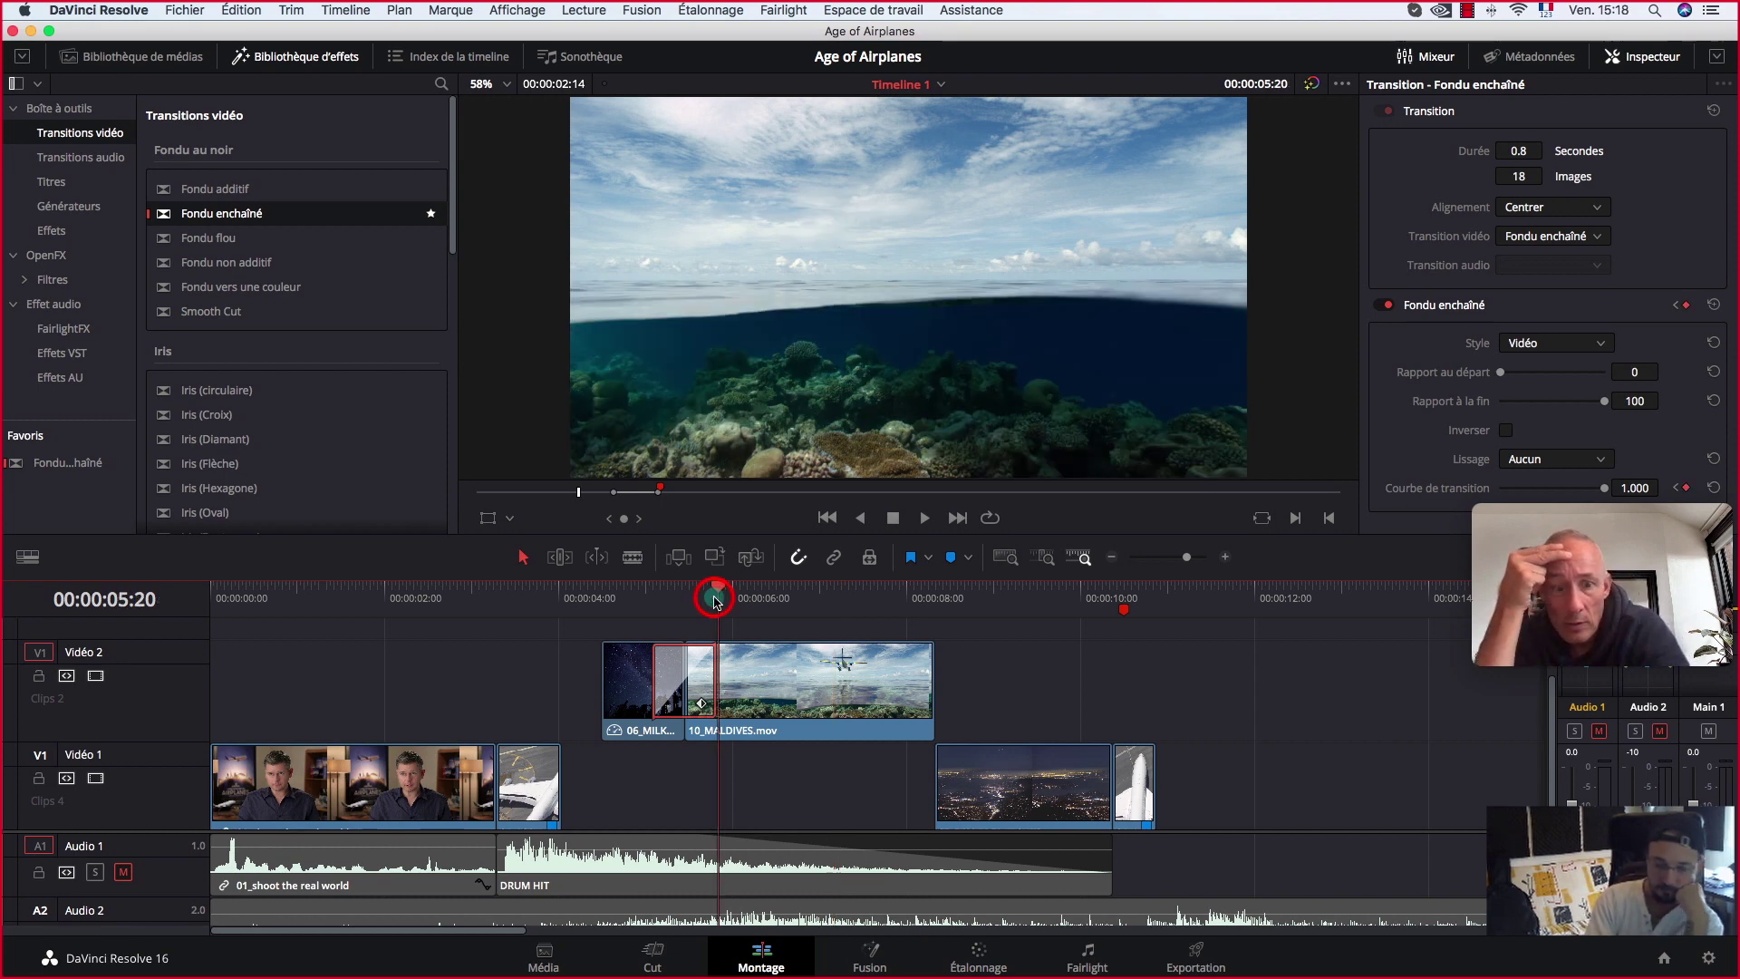
{"action": "key", "text": "super+equal"}
{"action": "key", "text": "super+equal"}
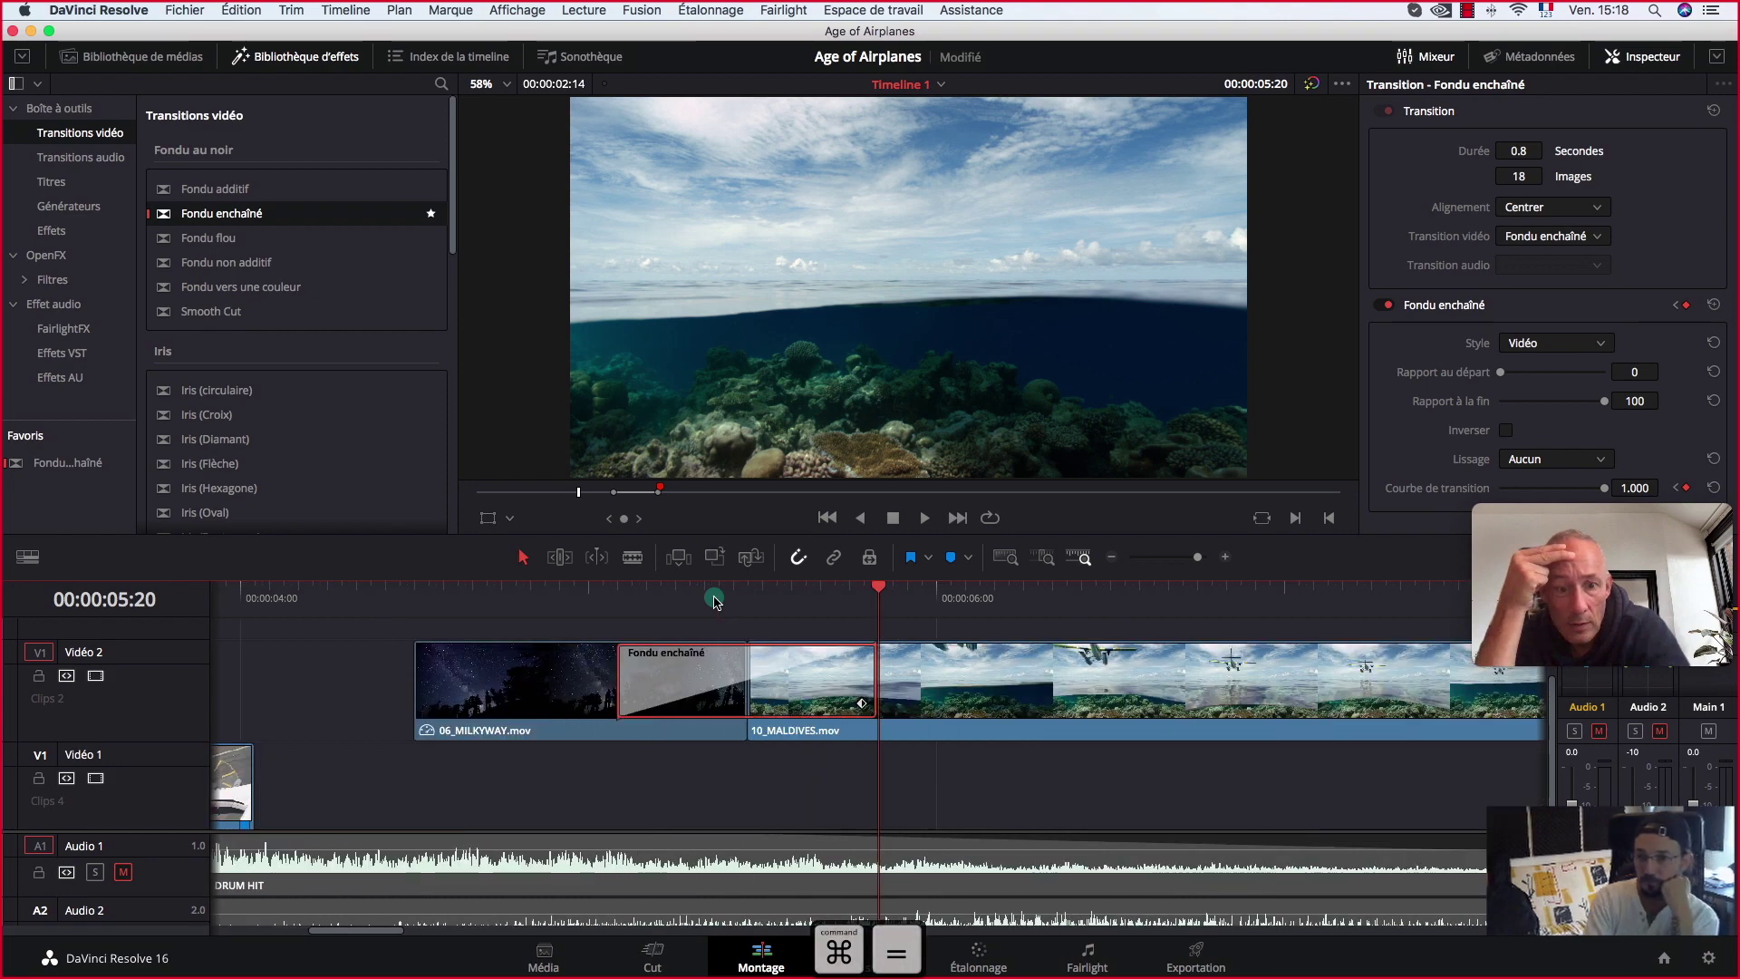
{"action": "left_click_drag", "start_coordinate": [620, 679], "coordinate": [695, 679]}
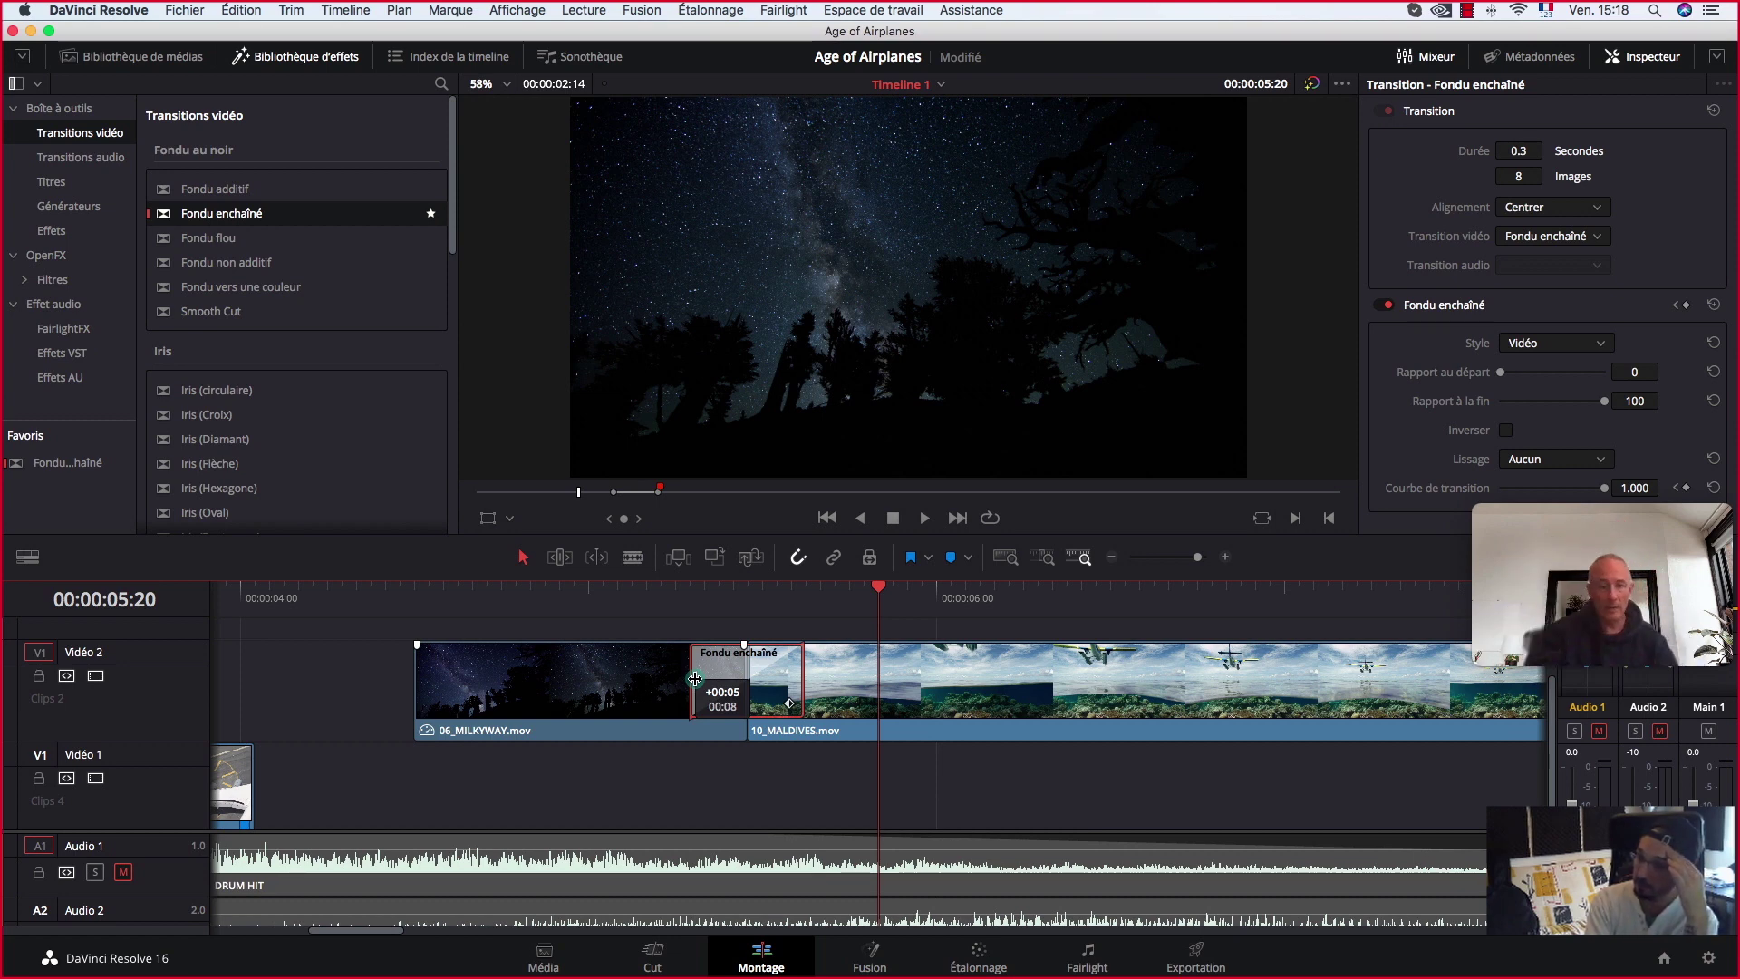
{"action": "left_click_drag", "start_coordinate": [695, 679], "coordinate": [631, 676]}
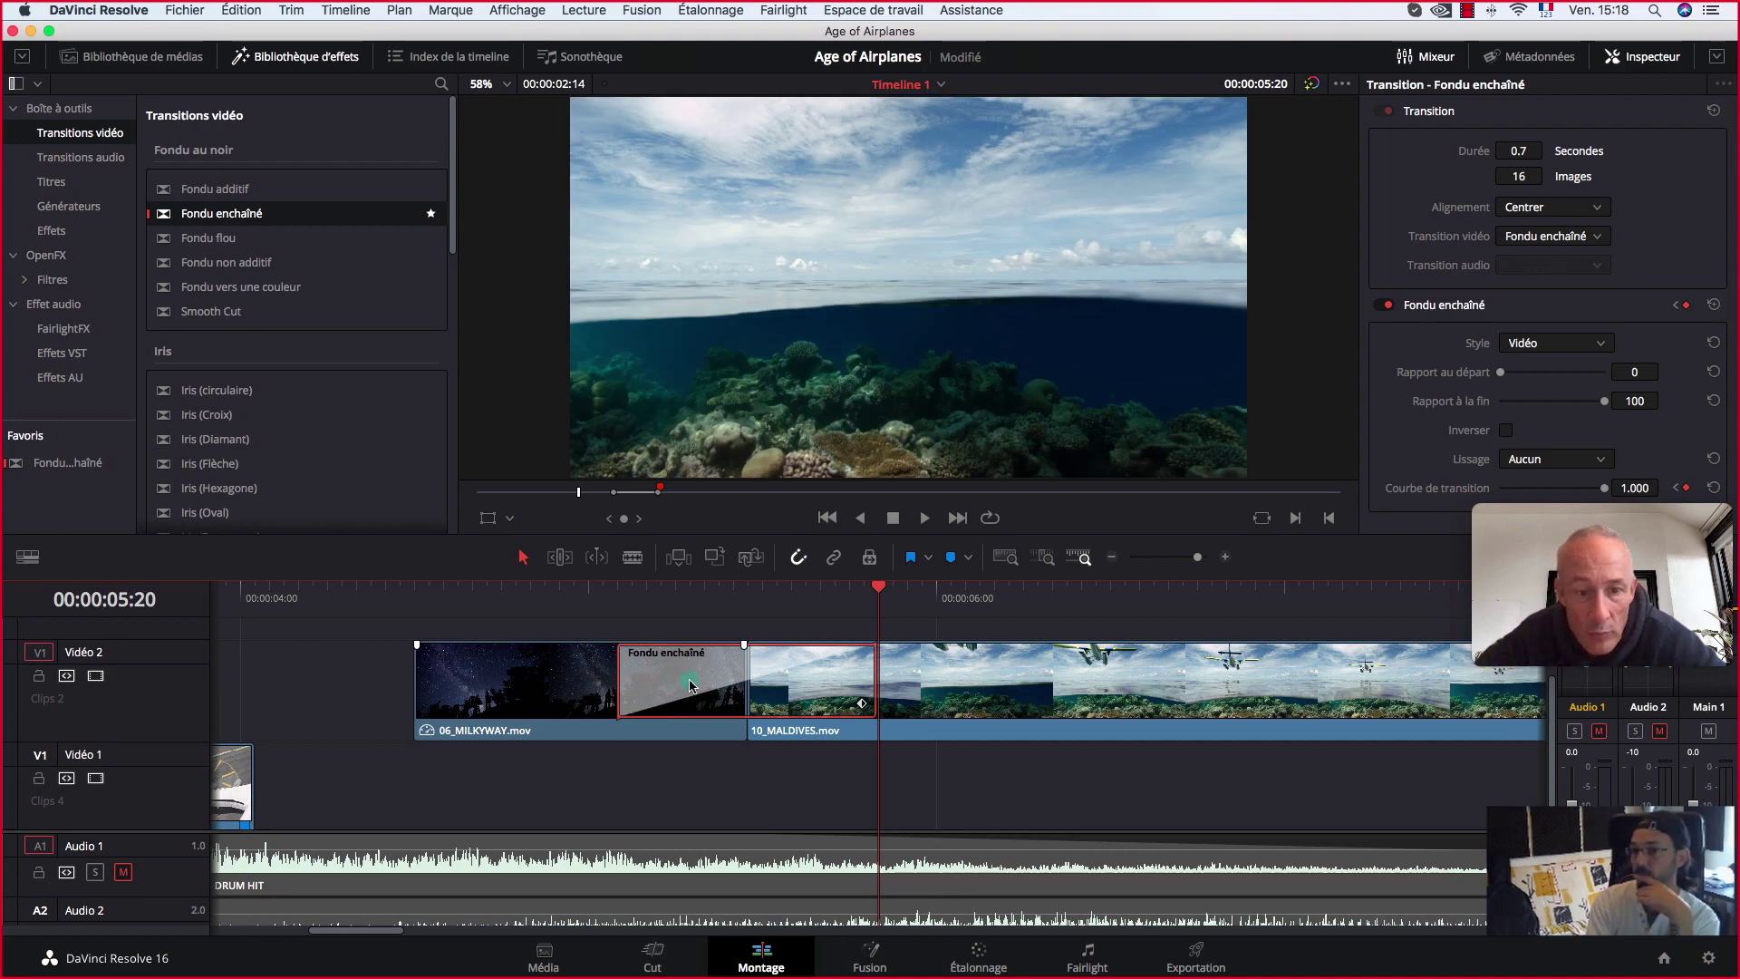
Step: Check the default transition duration in the user Montage preferences and close them without saving
{"action": "left_click", "coordinate": [101, 10]}
{"action": "left_click", "coordinate": [103, 10]}
{"action": "left_click", "coordinate": [106, 10]}
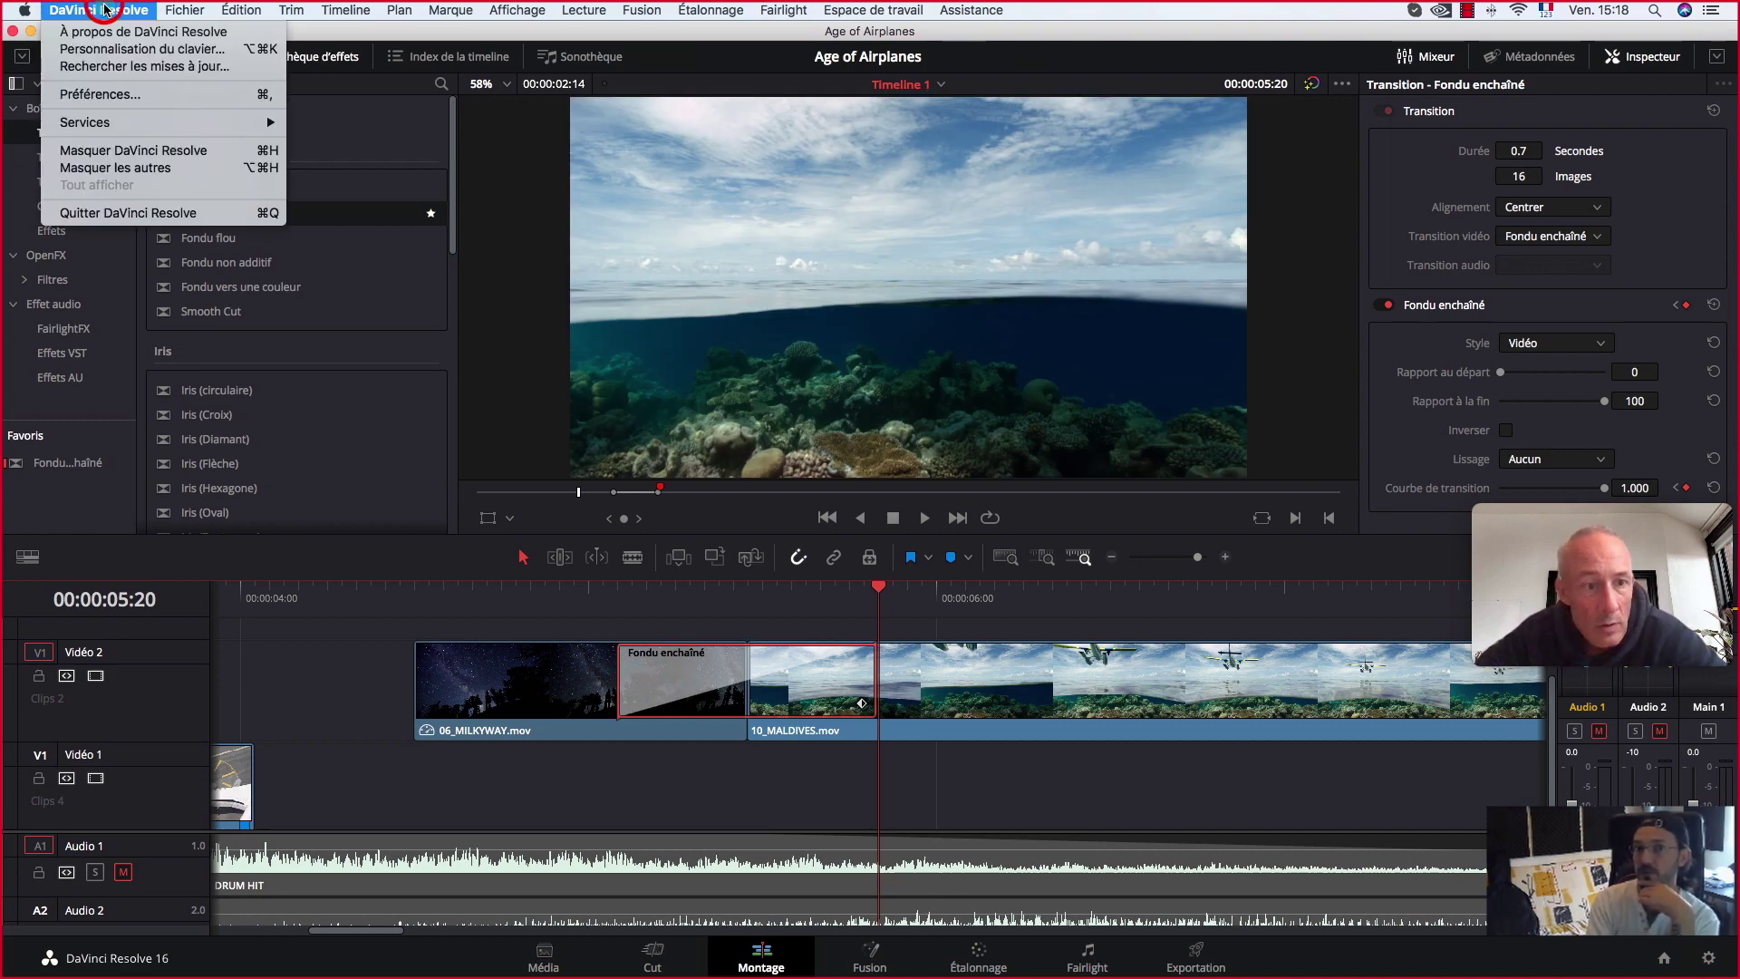
{"action": "left_click", "coordinate": [118, 95]}
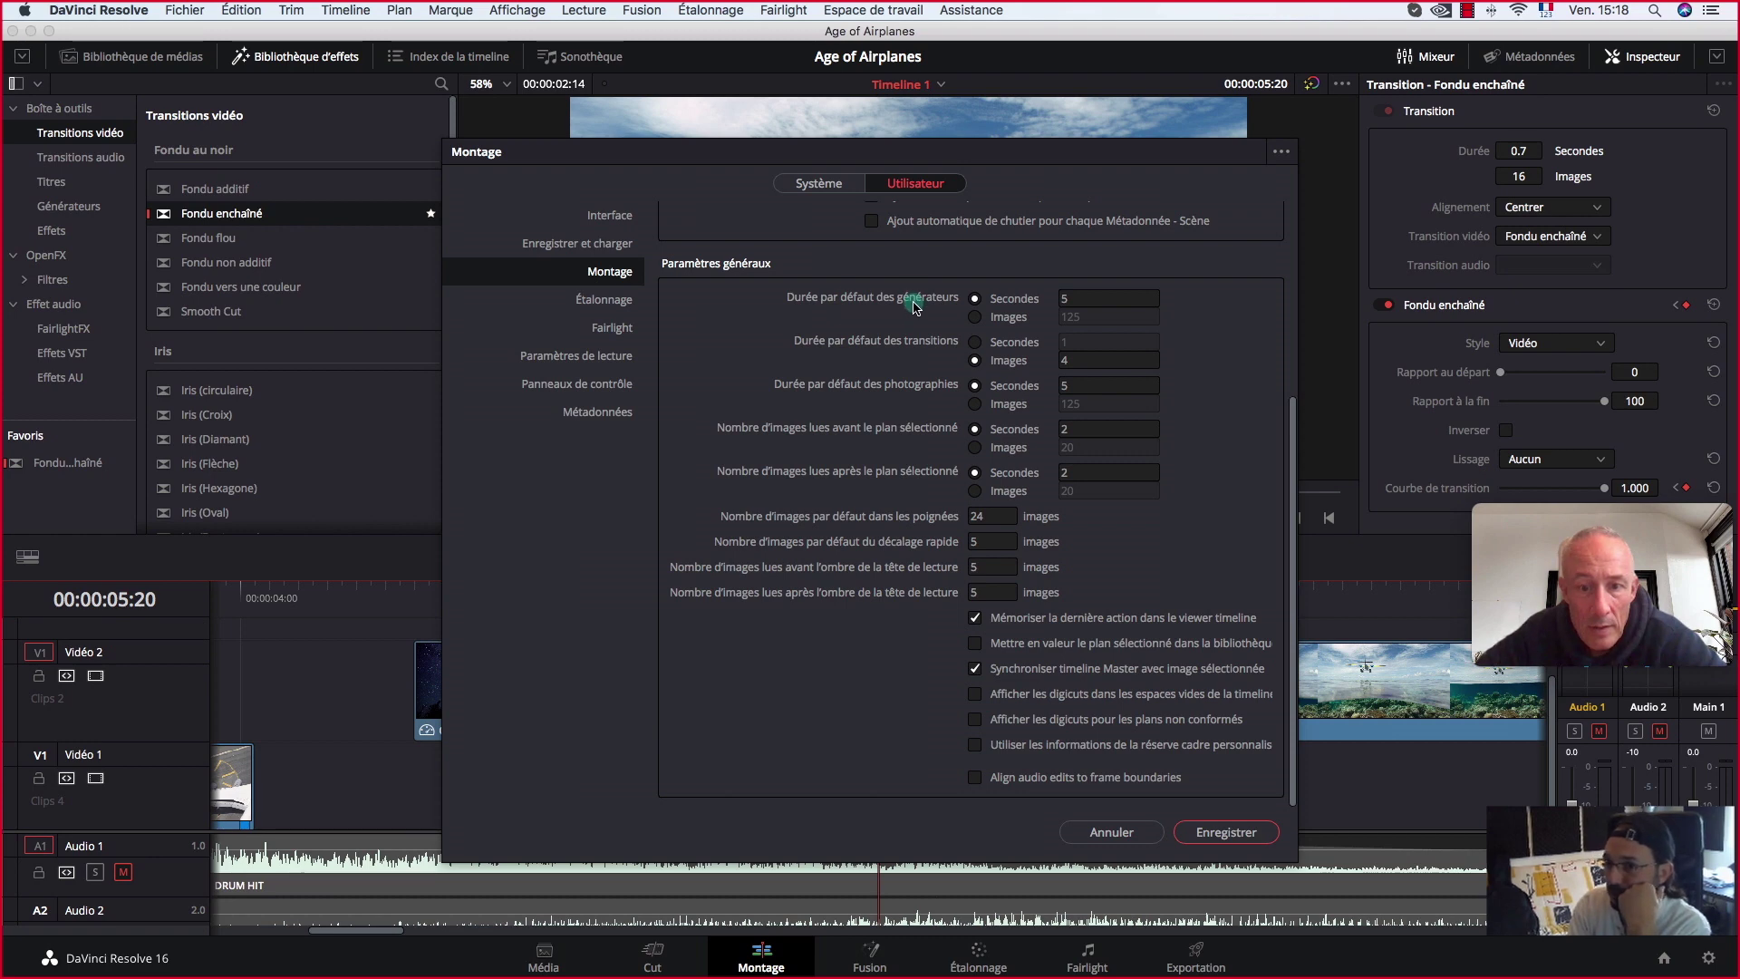
{"action": "left_click", "coordinate": [1074, 365]}
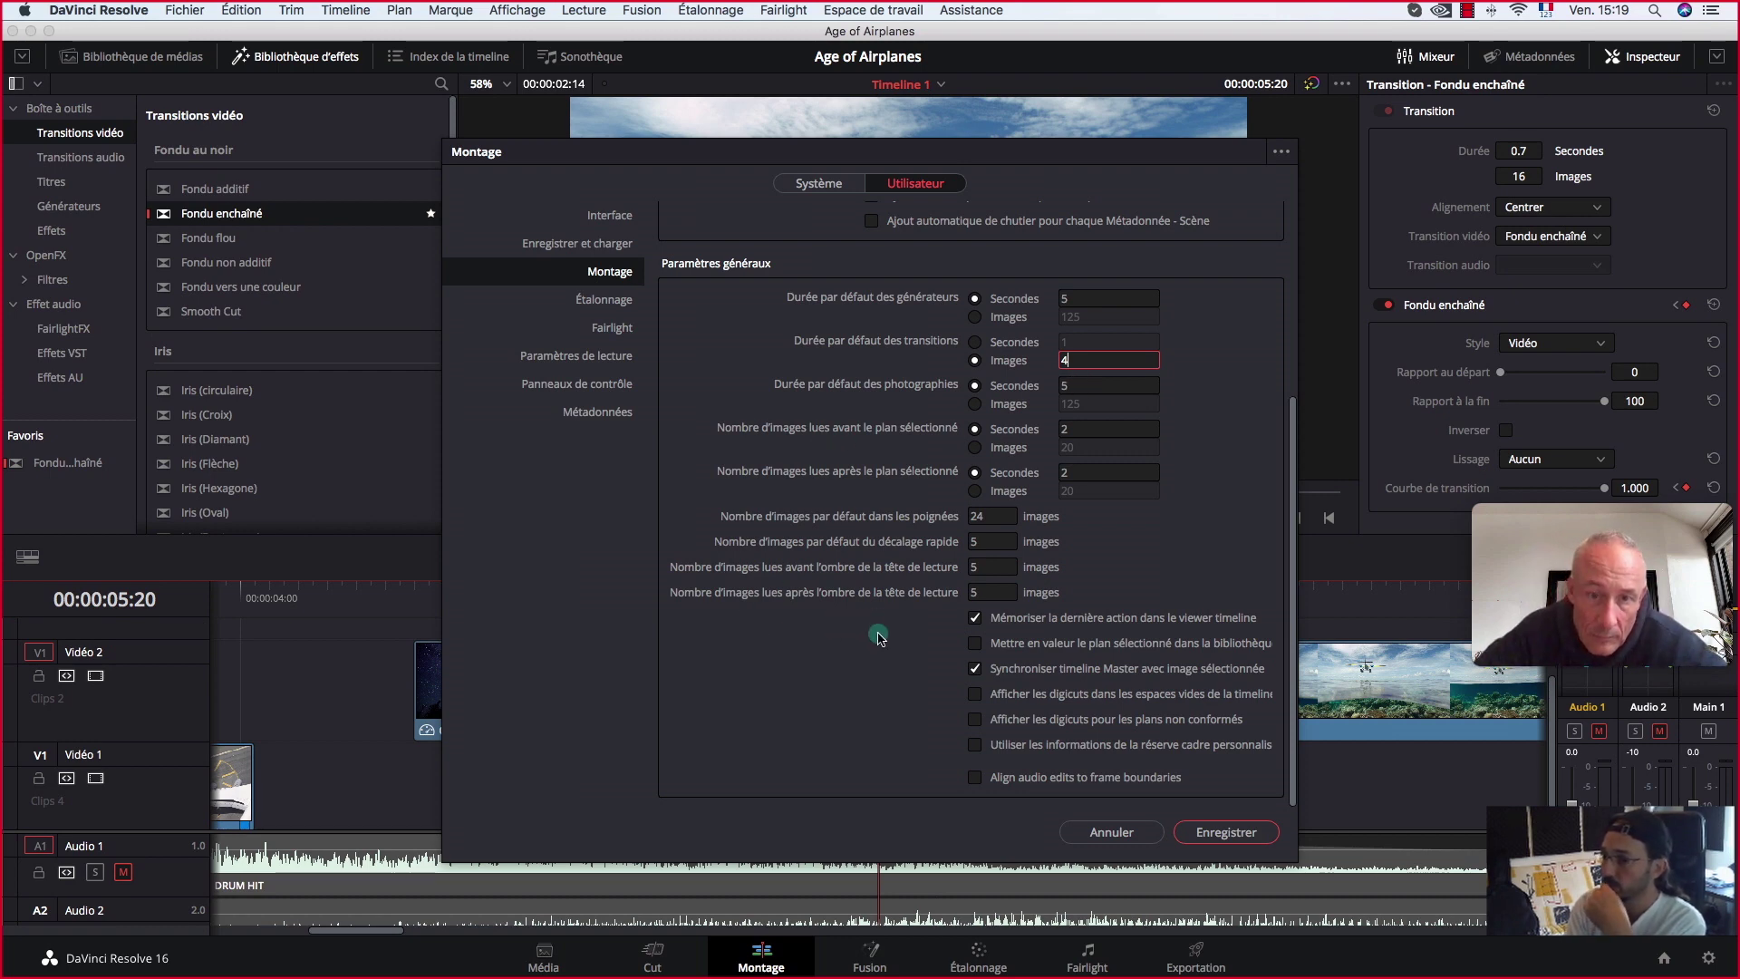
{"action": "left_click", "coordinate": [1107, 832]}
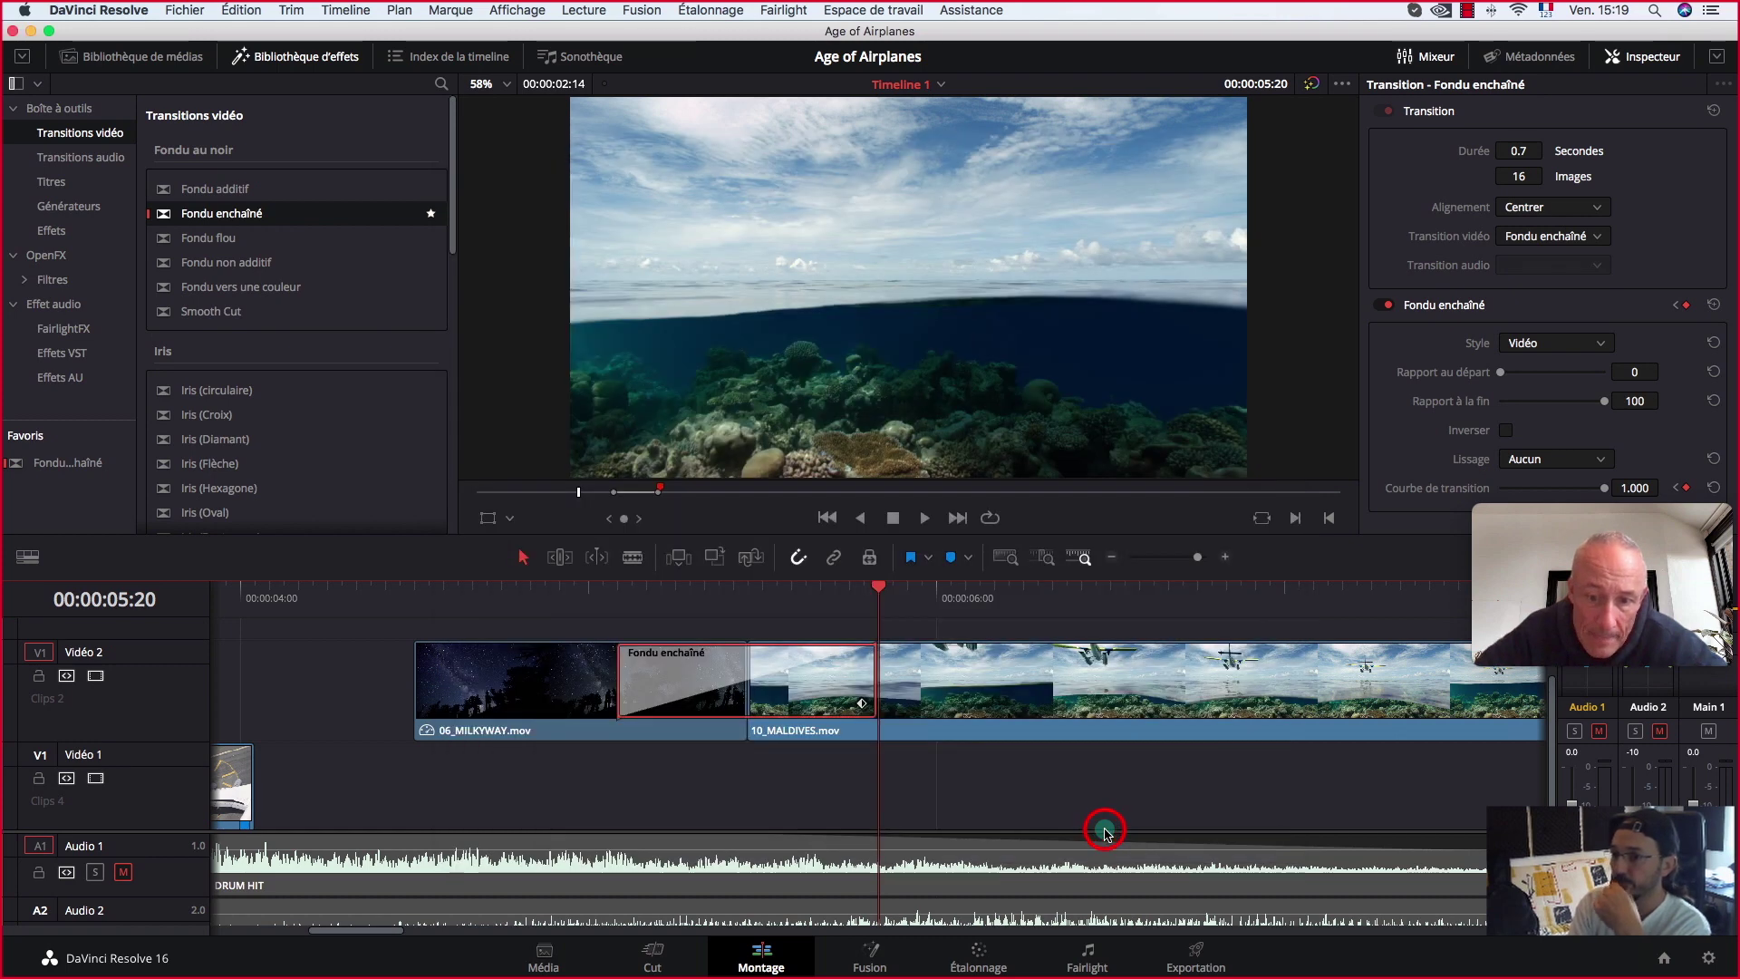
Step: Shorten the Fondu enchaîné transition to 12 frames (0.5 seconds), look over the video transition types and view its midpoint at 00:00:05:11
{"action": "left_click", "coordinate": [699, 680]}
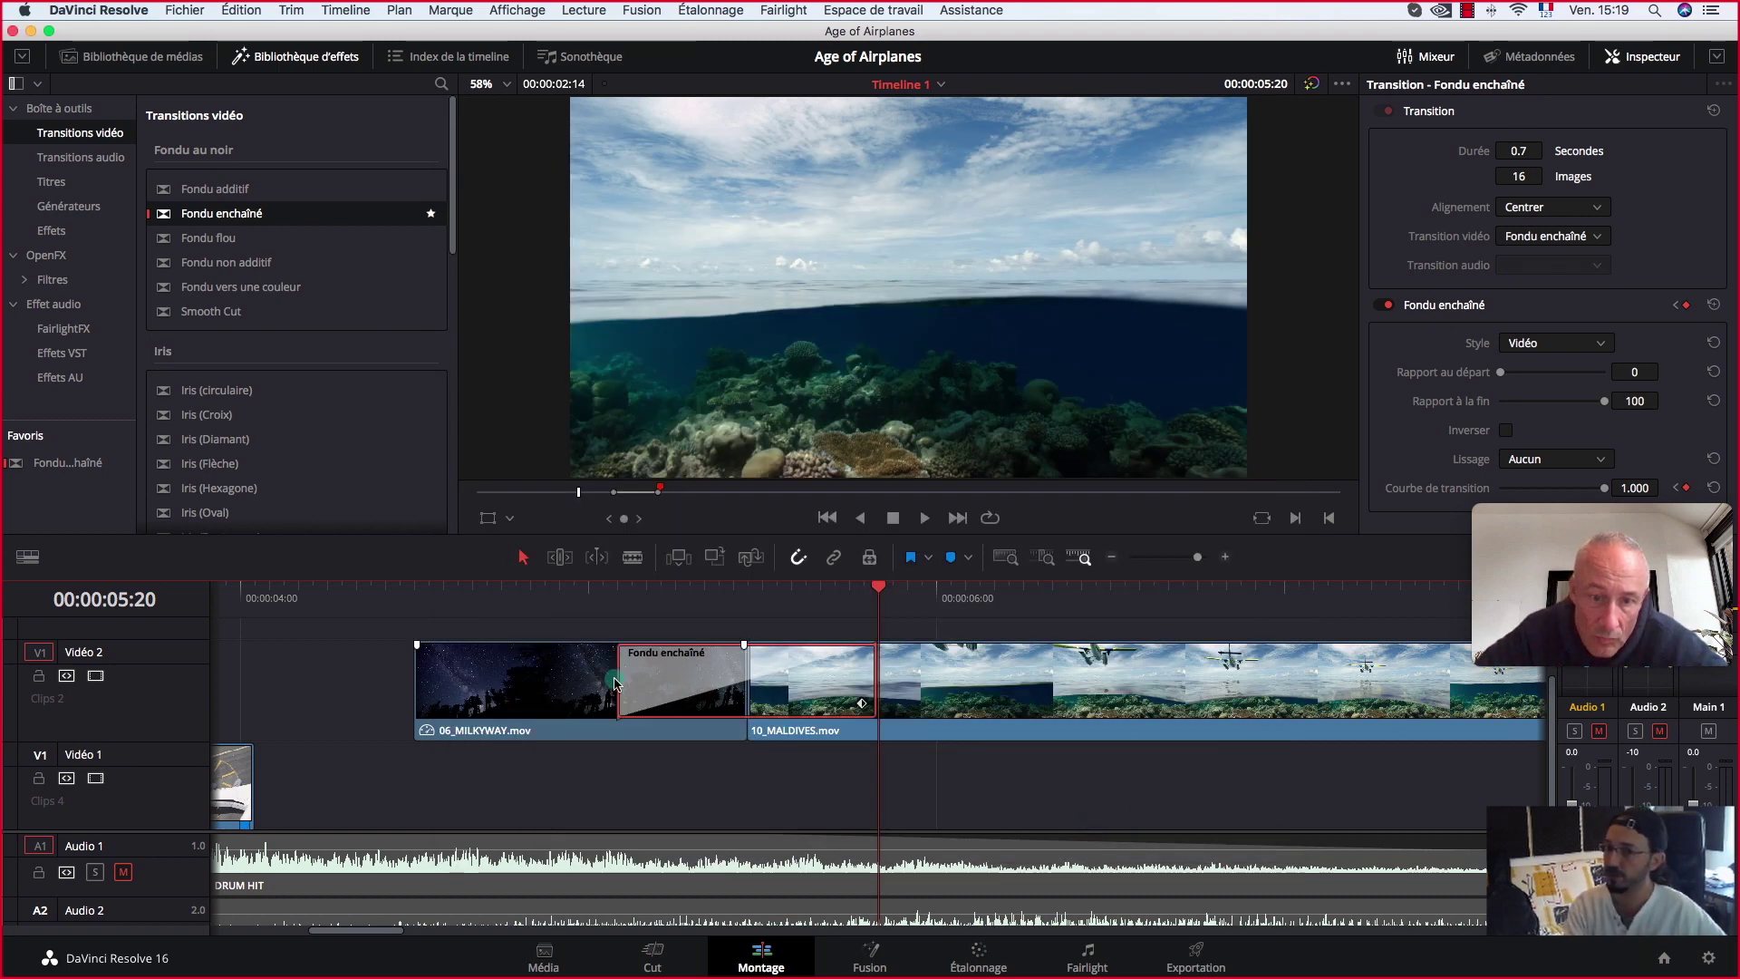
{"action": "left_click_drag", "start_coordinate": [614, 681], "coordinate": [682, 680]}
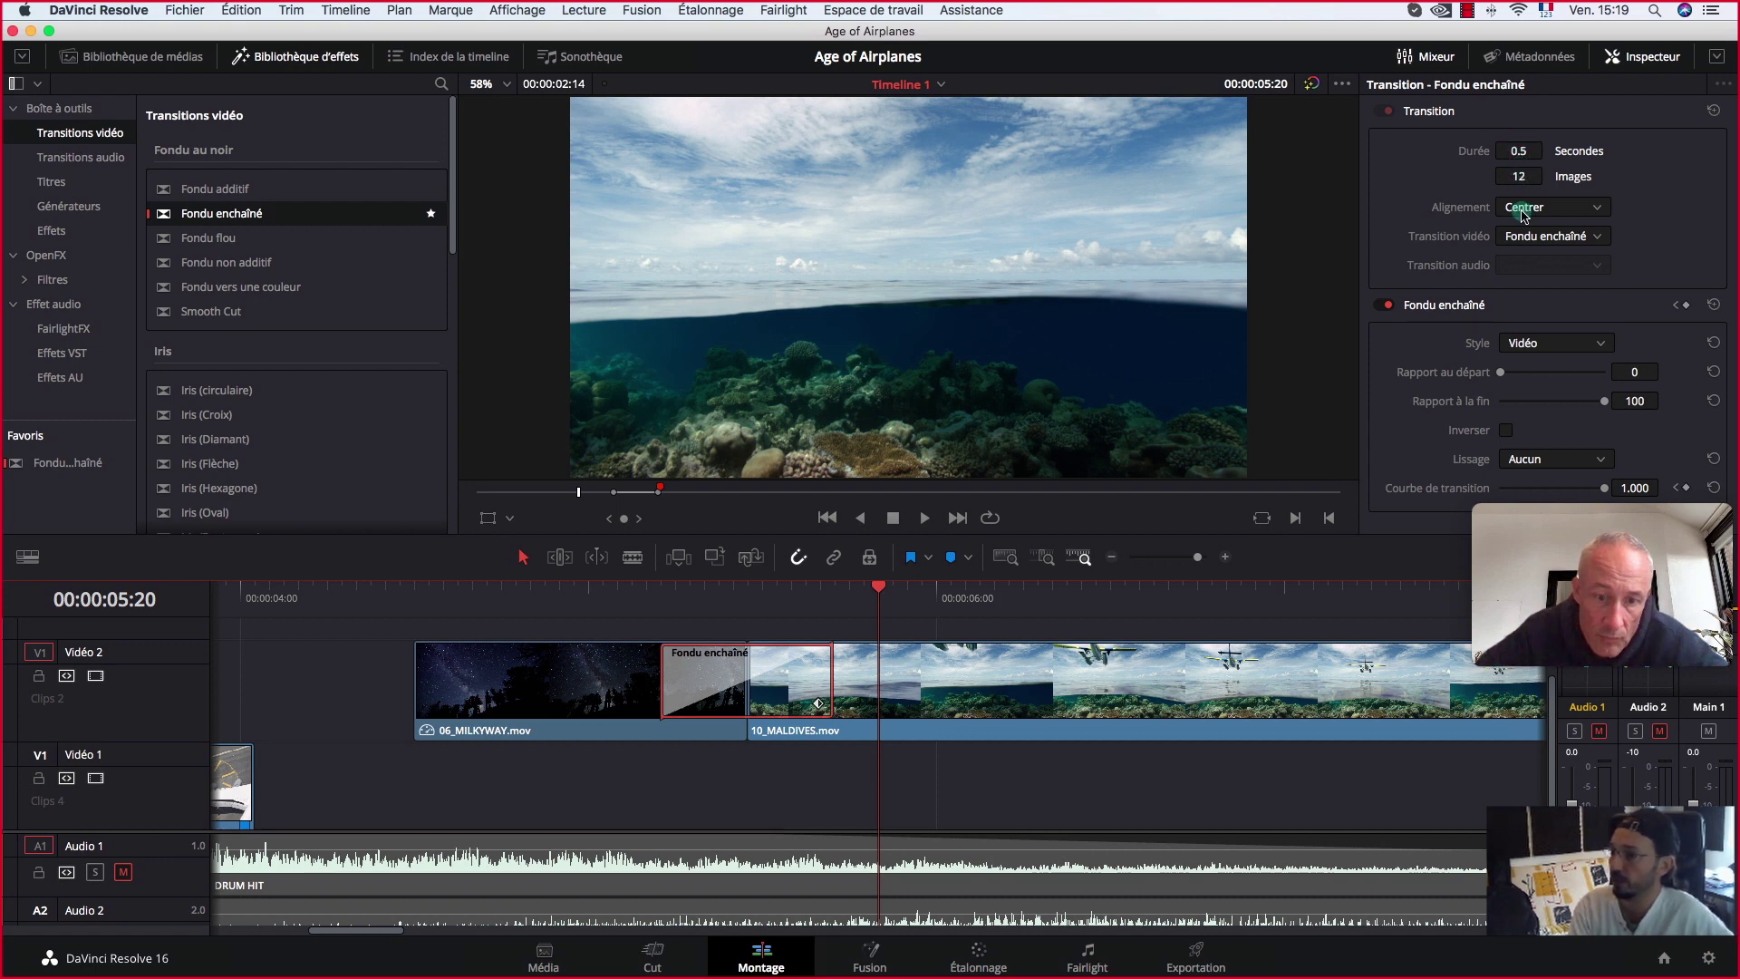
{"action": "left_click", "coordinate": [1568, 237]}
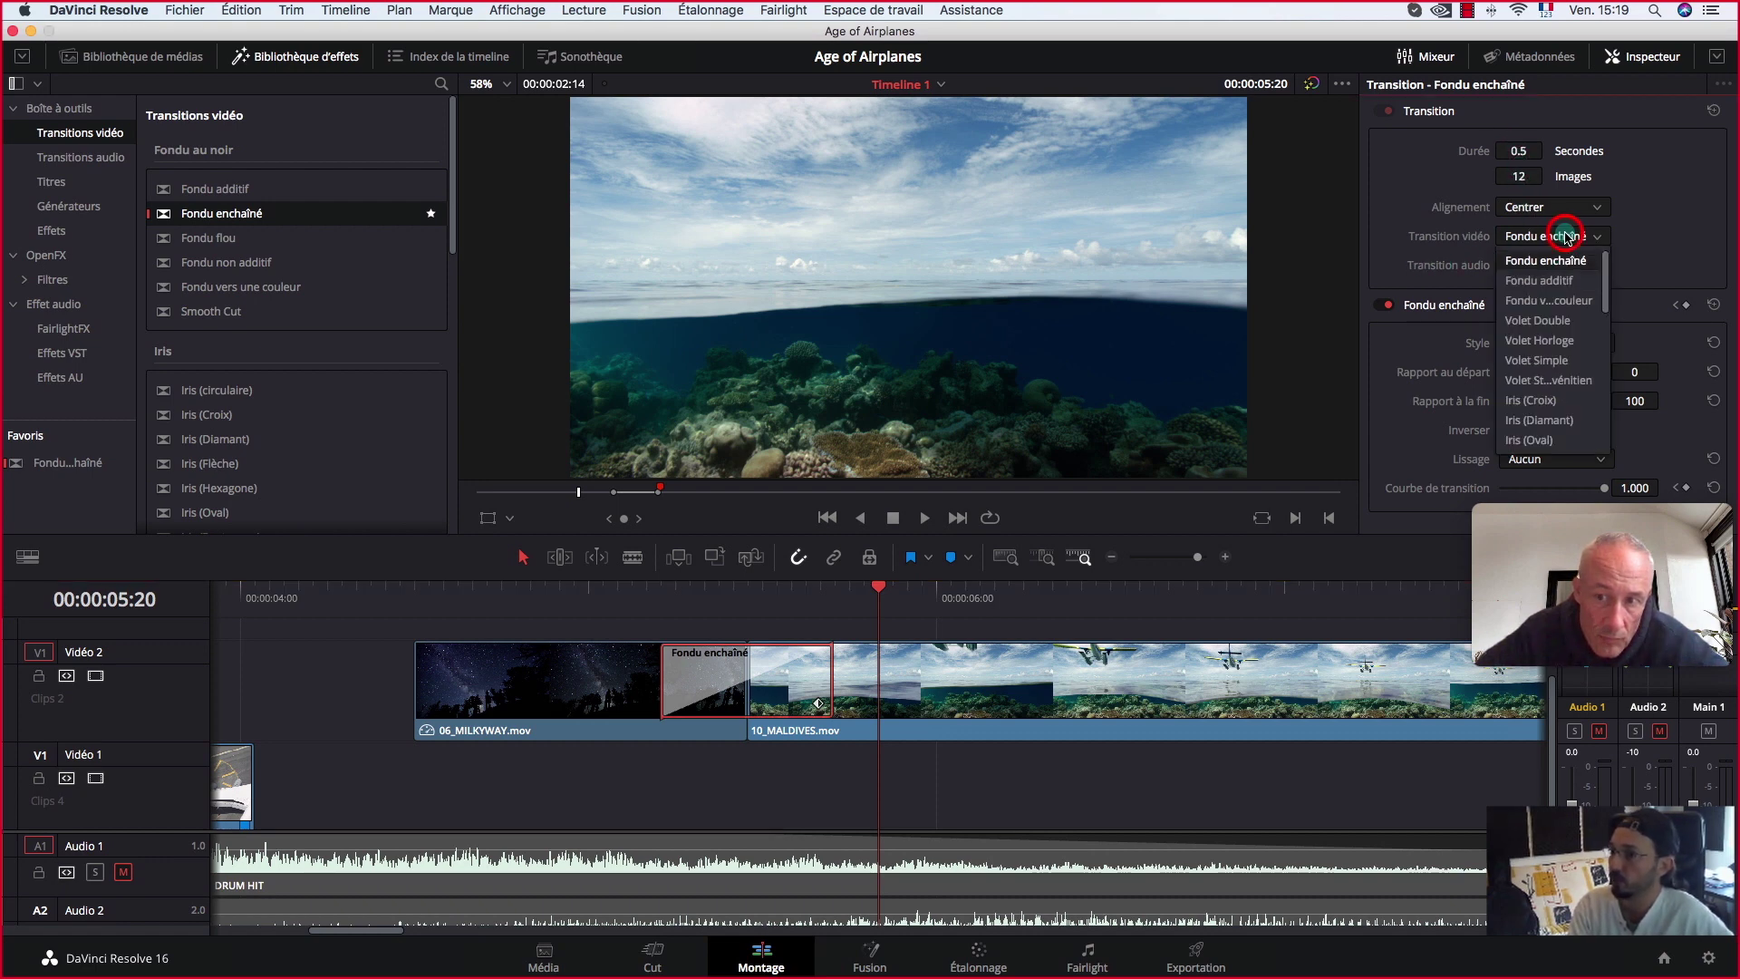
{"action": "left_click", "coordinate": [1556, 143]}
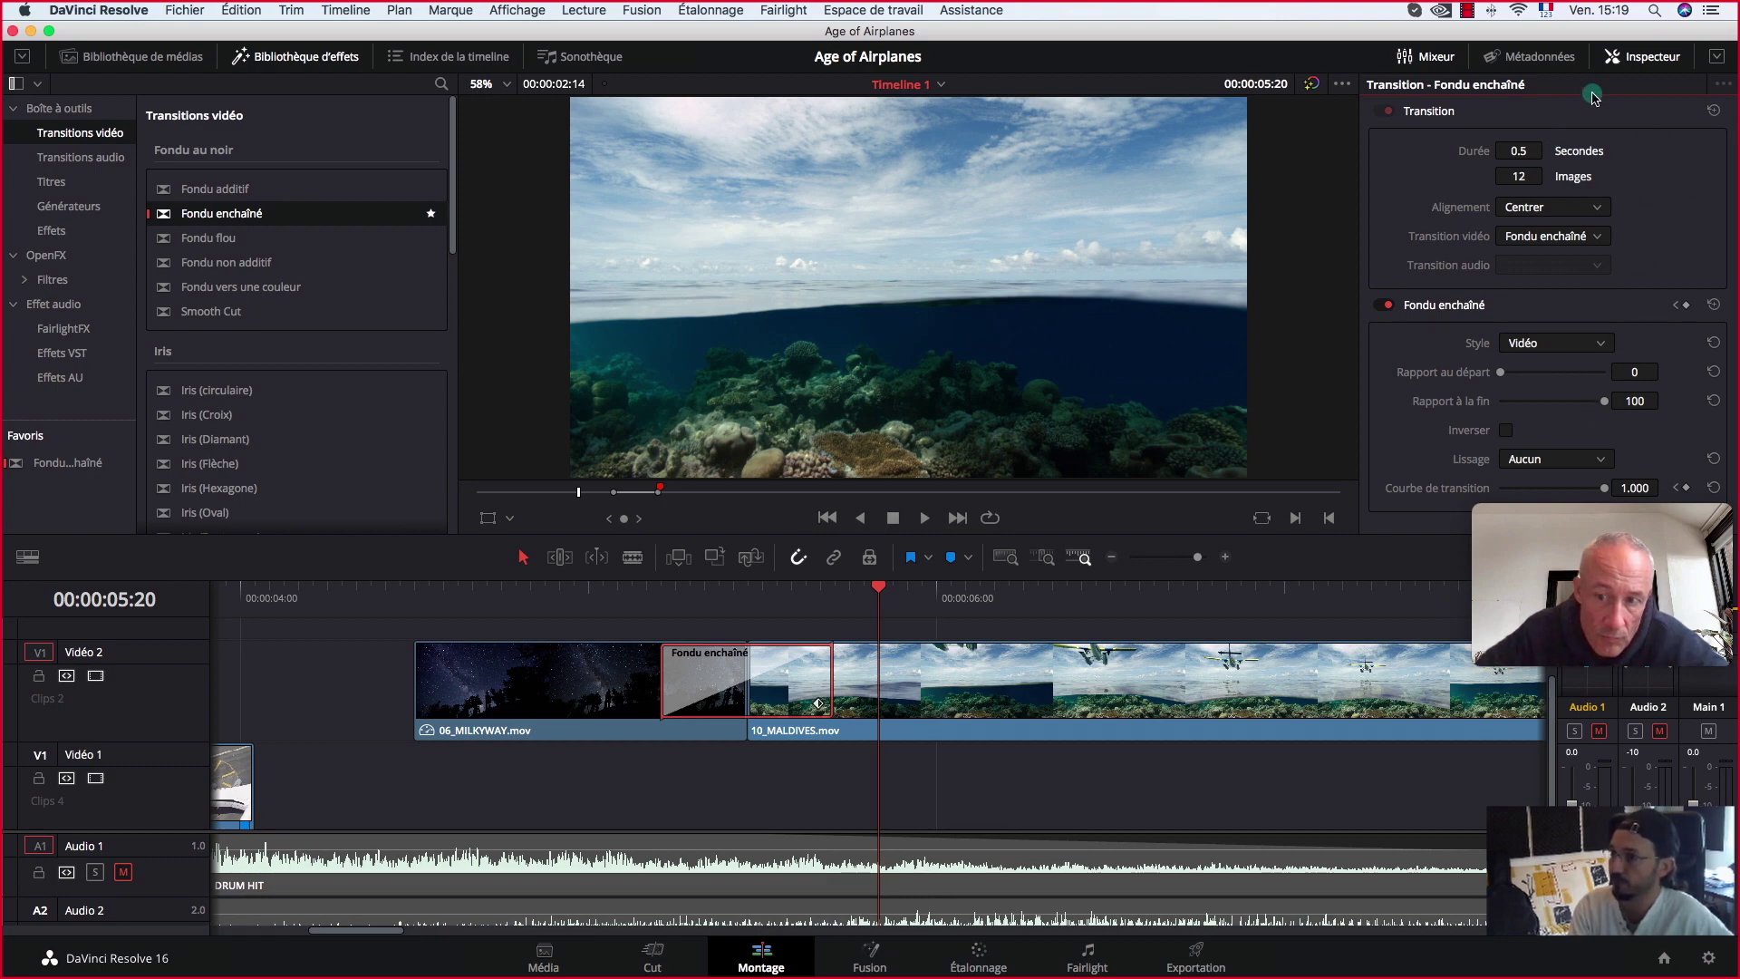
{"action": "left_click", "coordinate": [748, 600]}
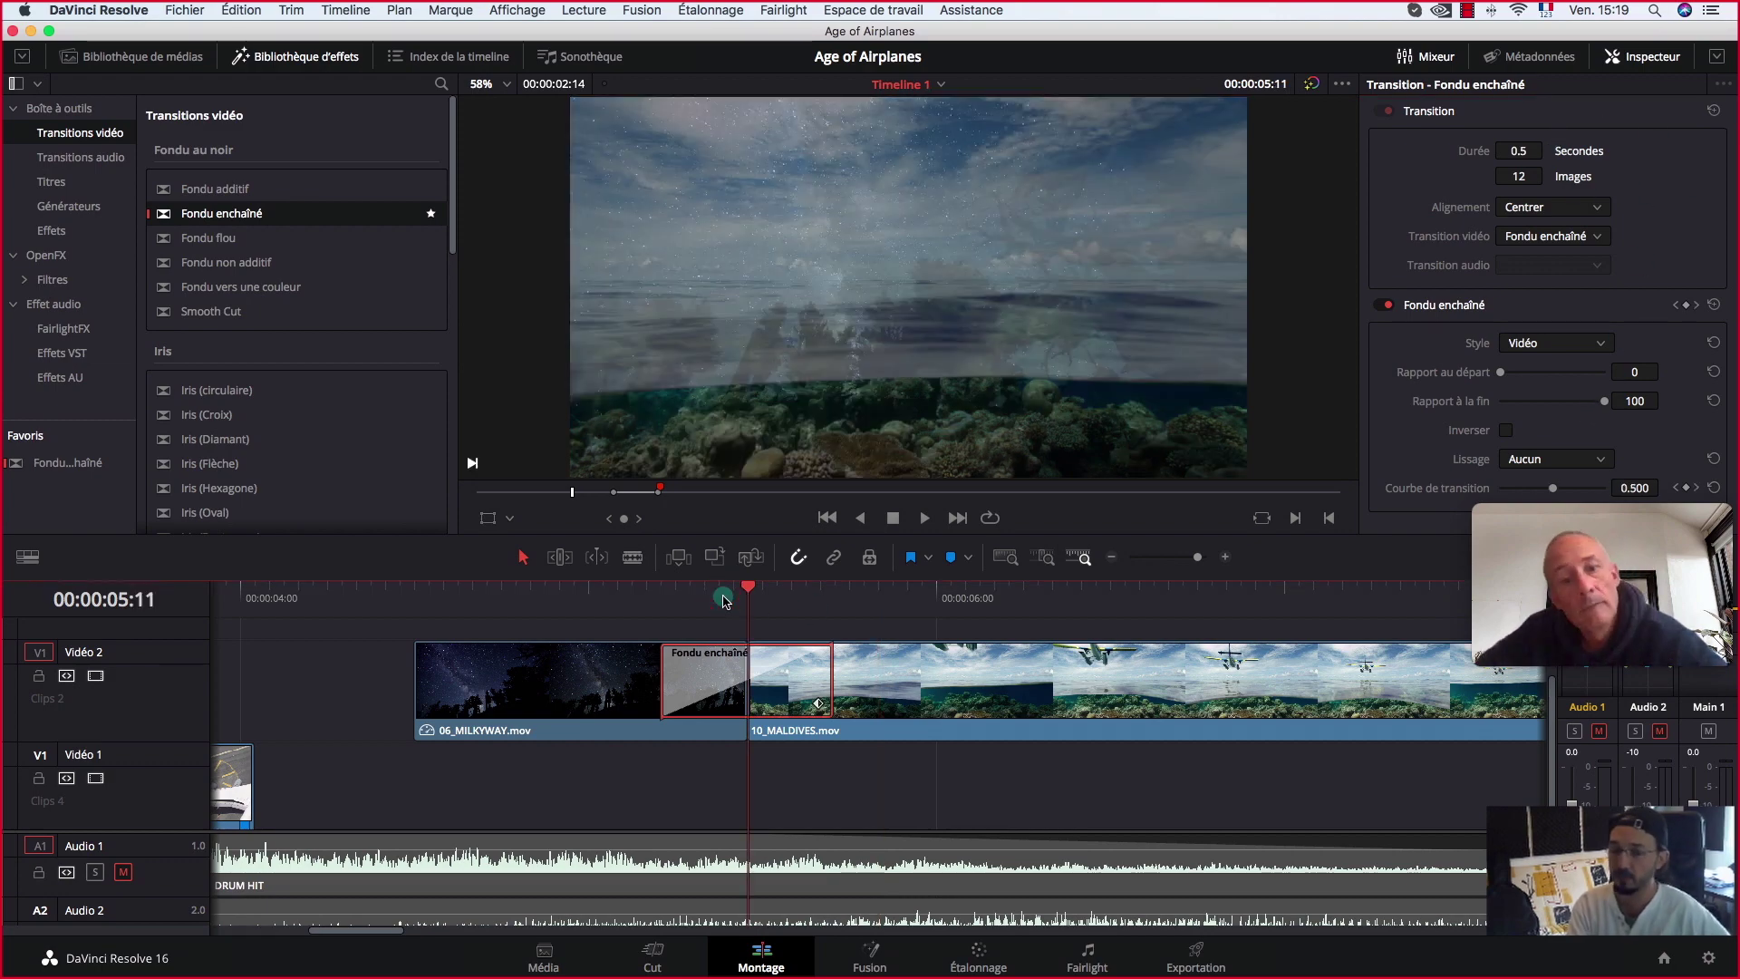
Step: Move 06_MILKYWAY.mov and 10_MALDIVES.mov with their transition down to Vidéo 1 against the preceding clip and close the gap before 05_BAY_AREA_LIGHTS.mov
{"action": "key", "text": "super+minus"}
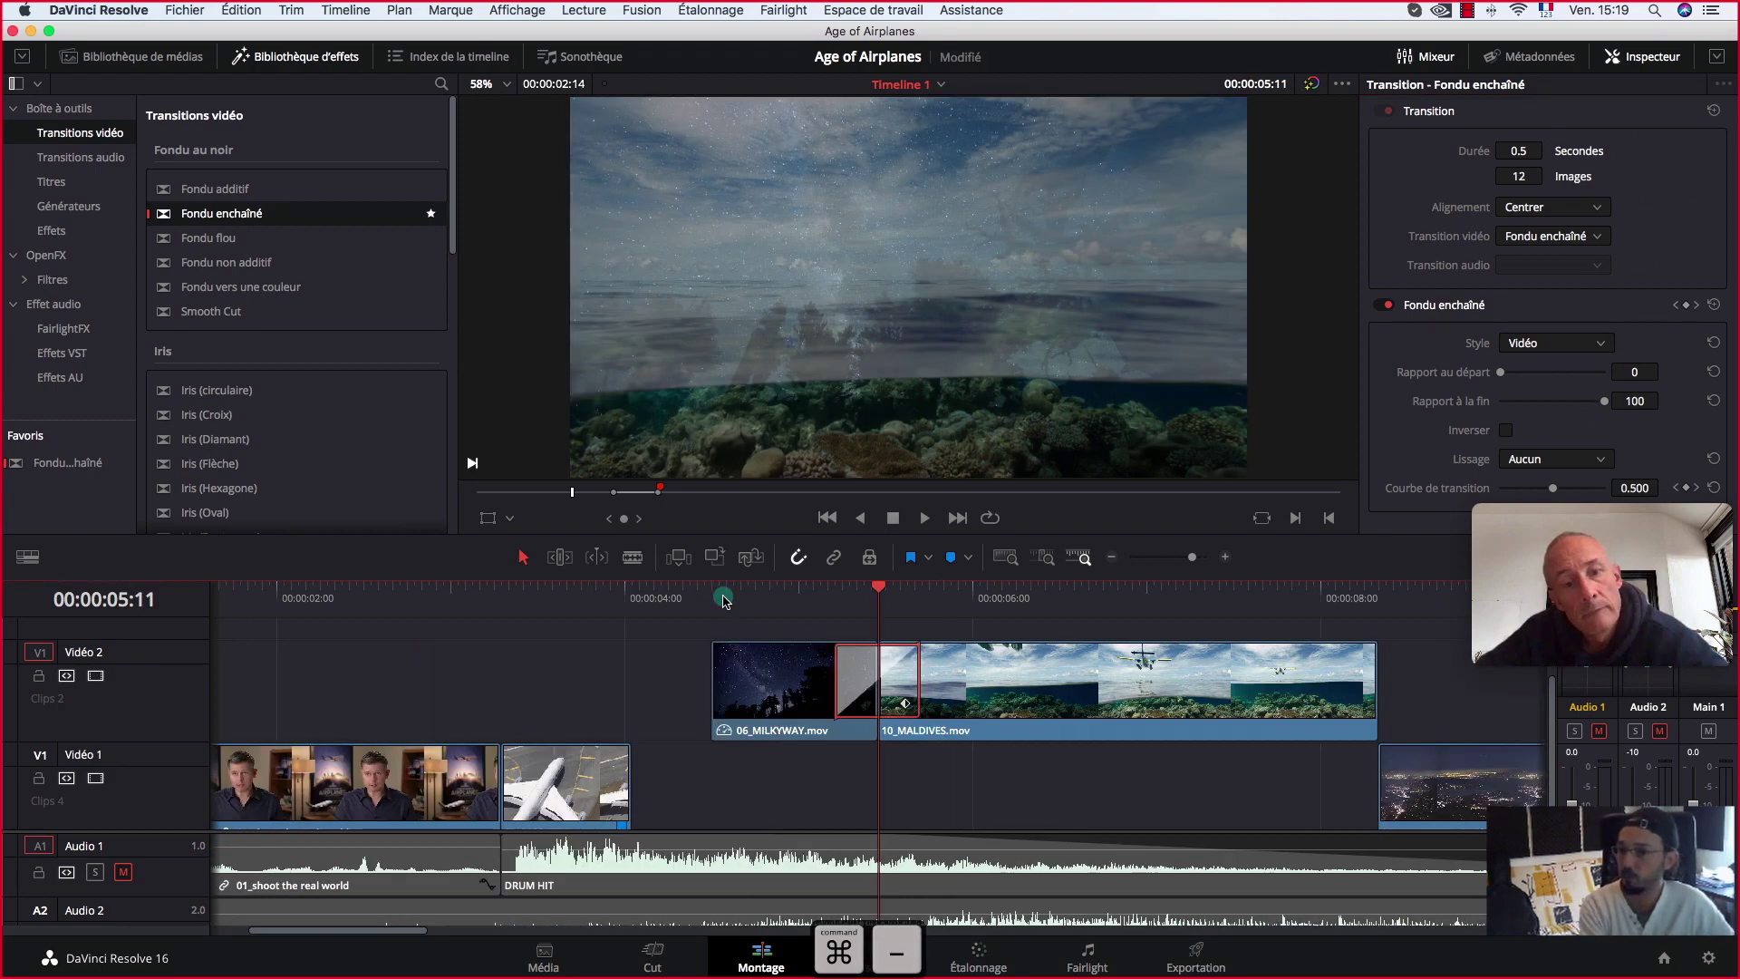
{"action": "key", "text": "super+minus"}
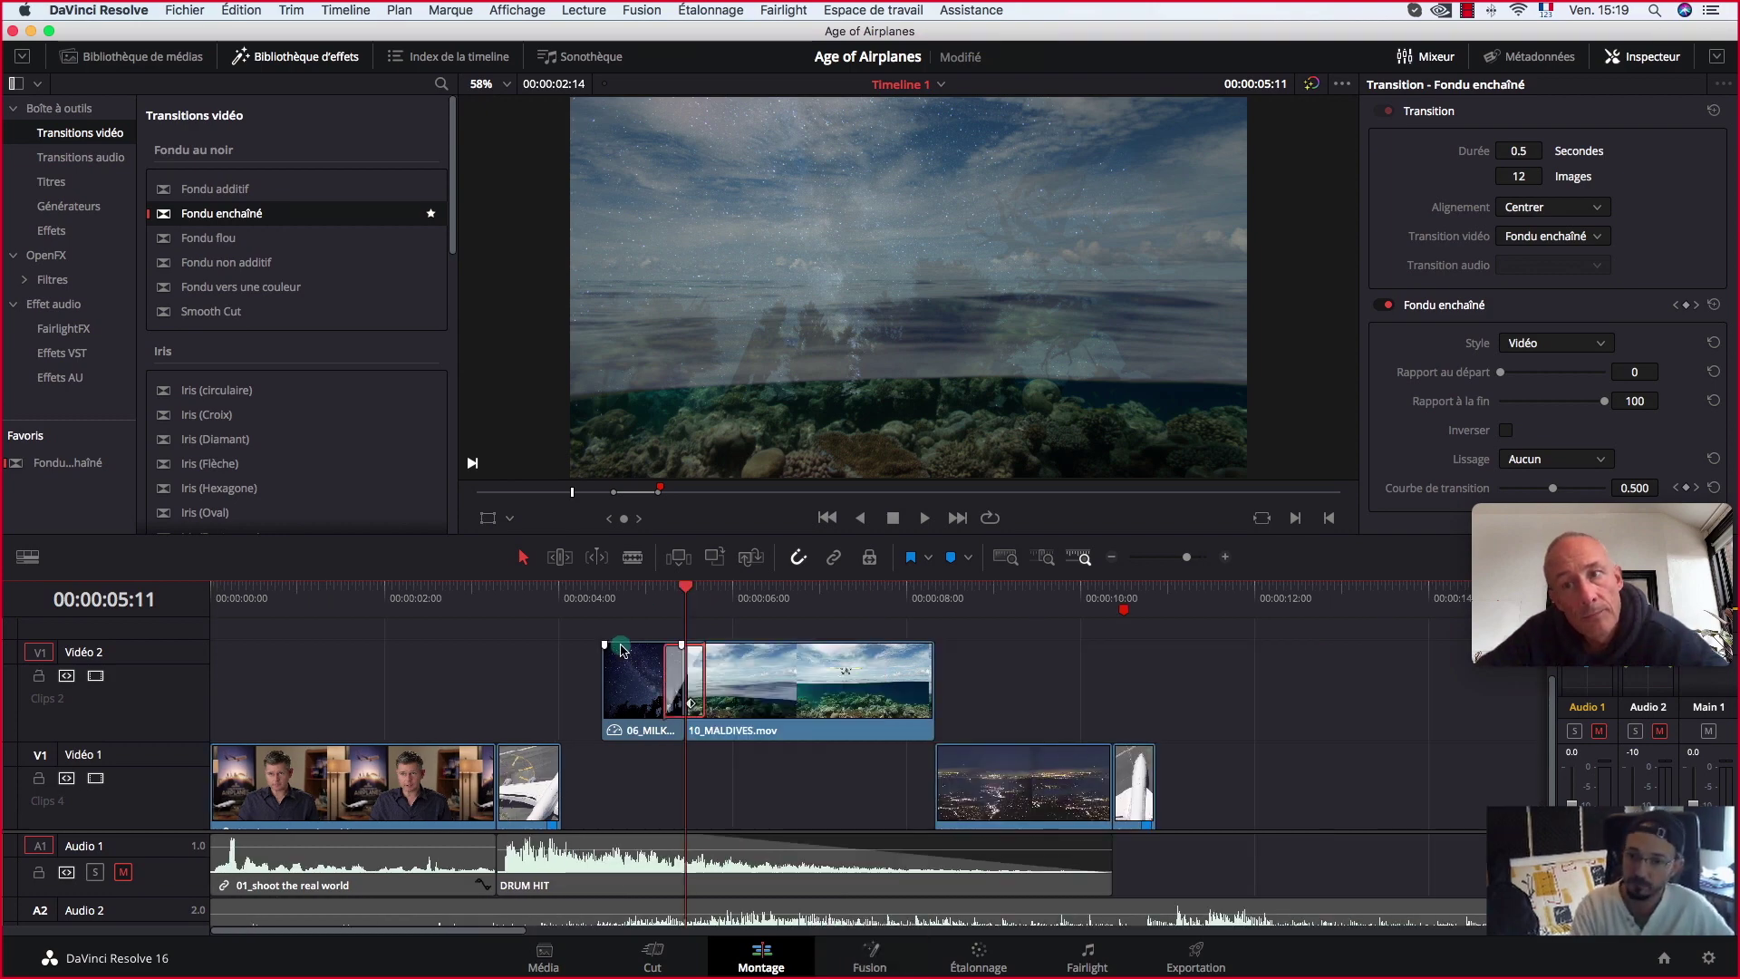
{"action": "left_click", "coordinate": [610, 673]}
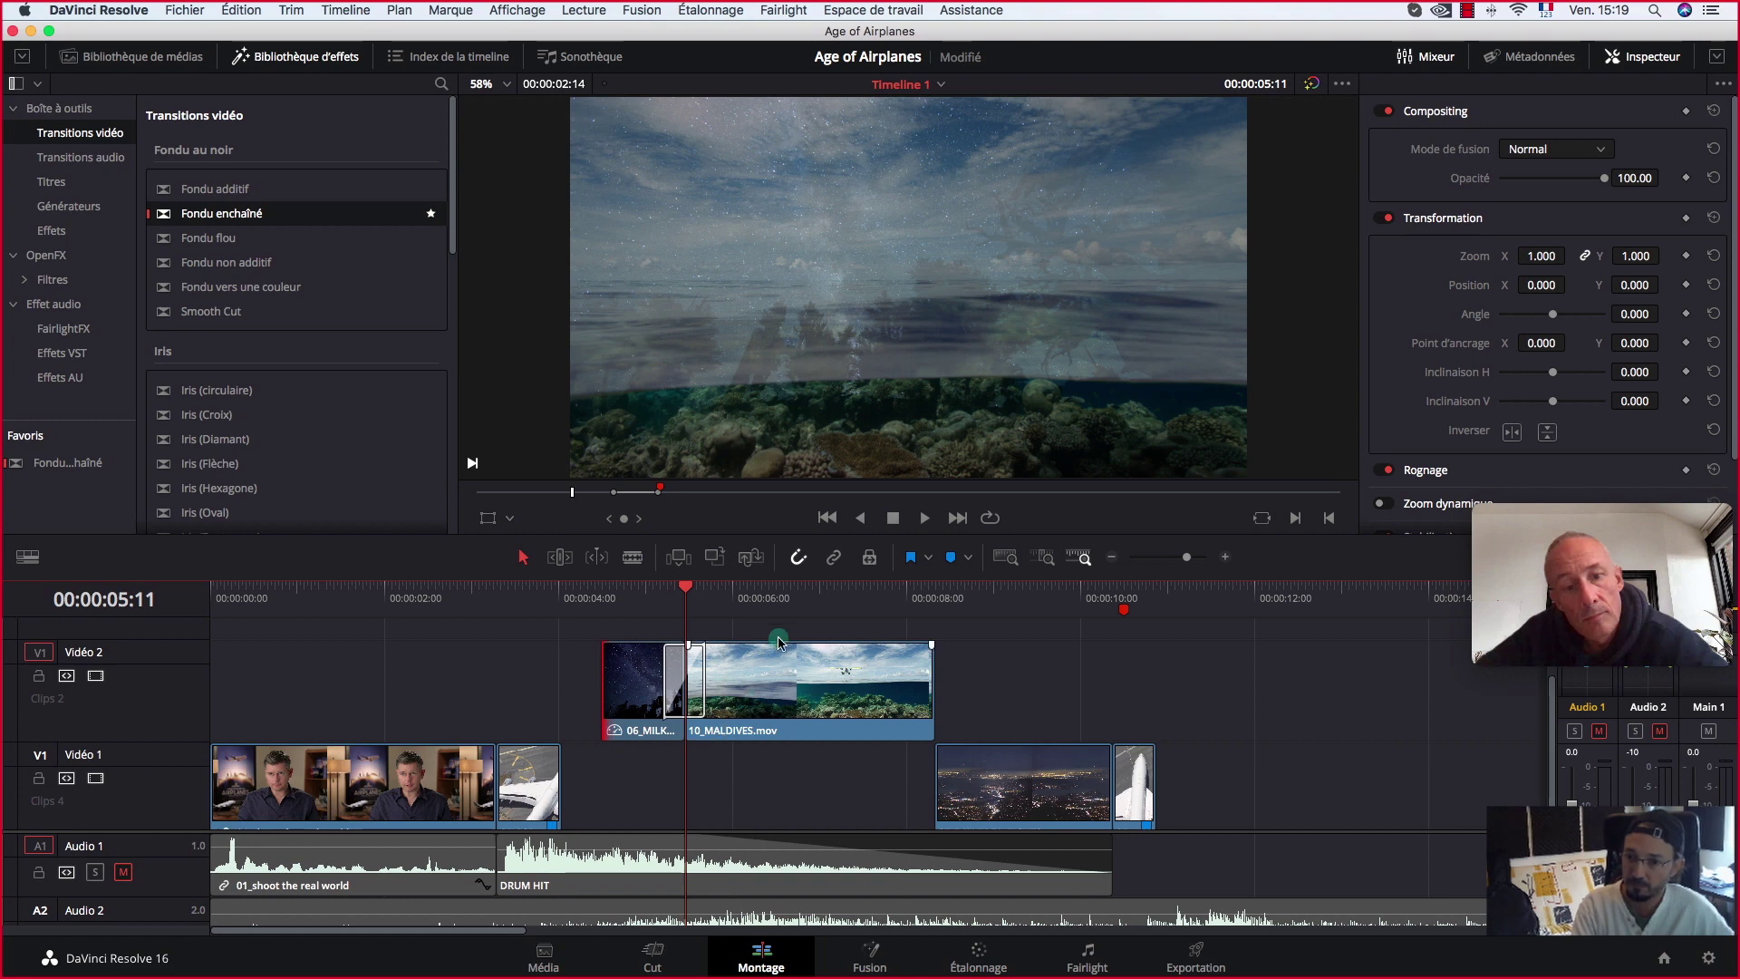
{"action": "left_click_drag", "start_coordinate": [769, 627], "coordinate": [593, 764]}
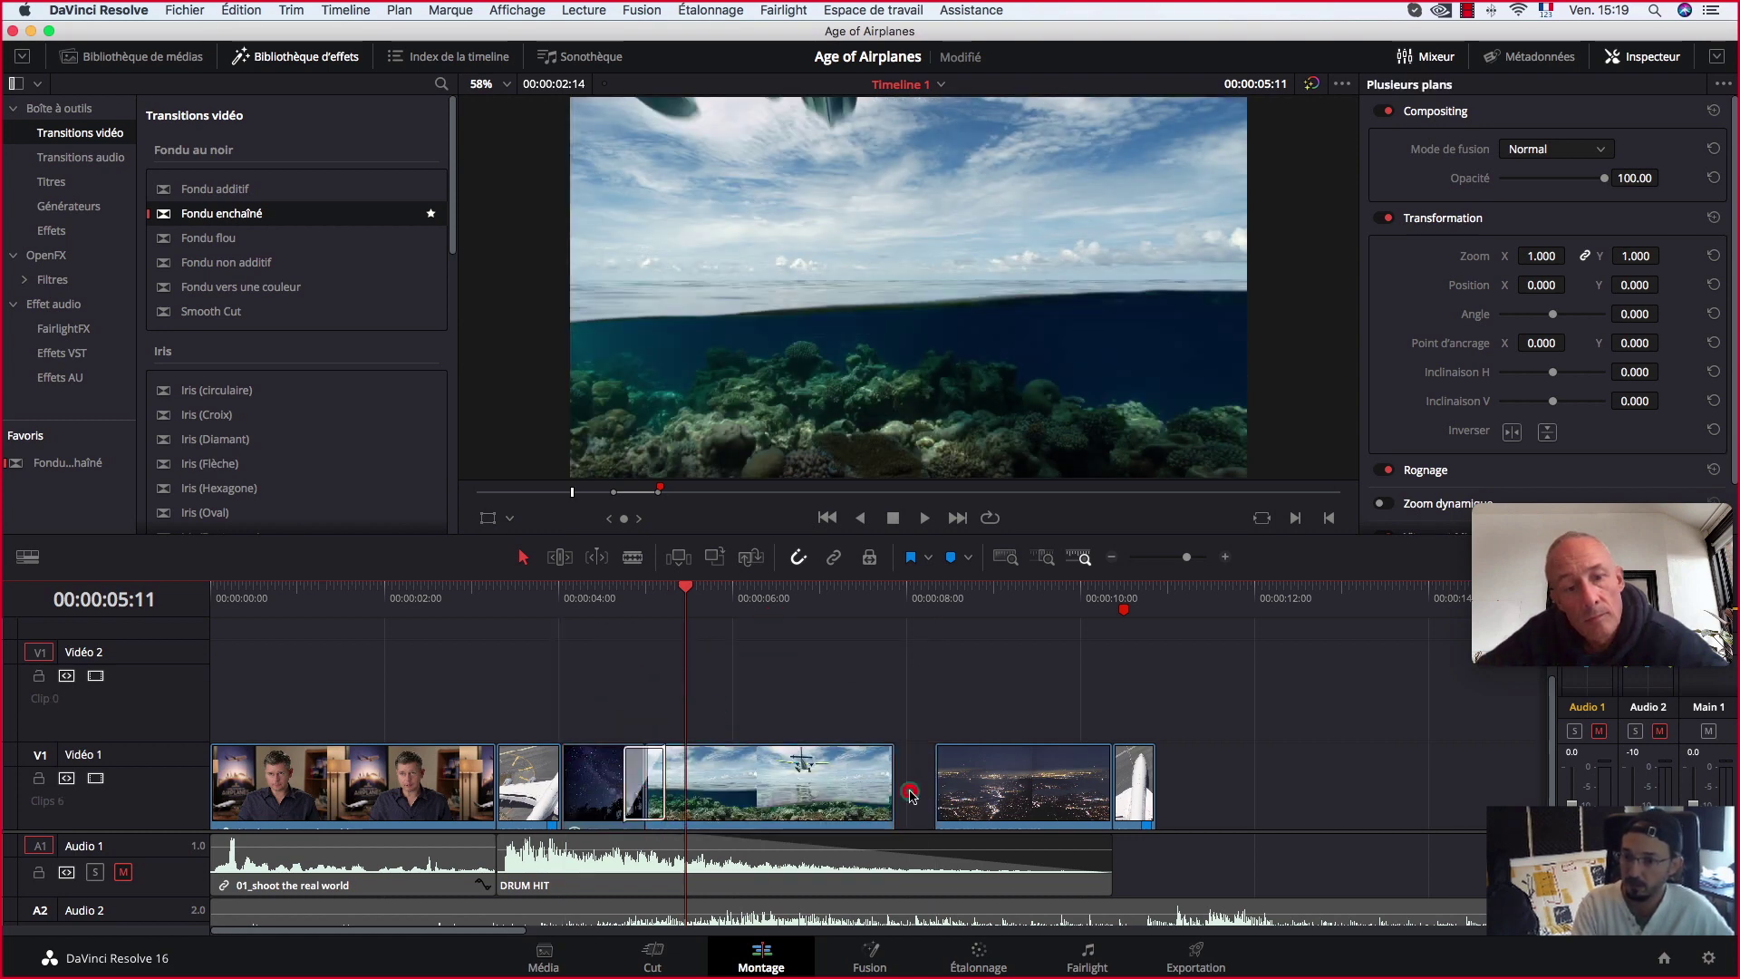
{"action": "key", "text": "Delete"}
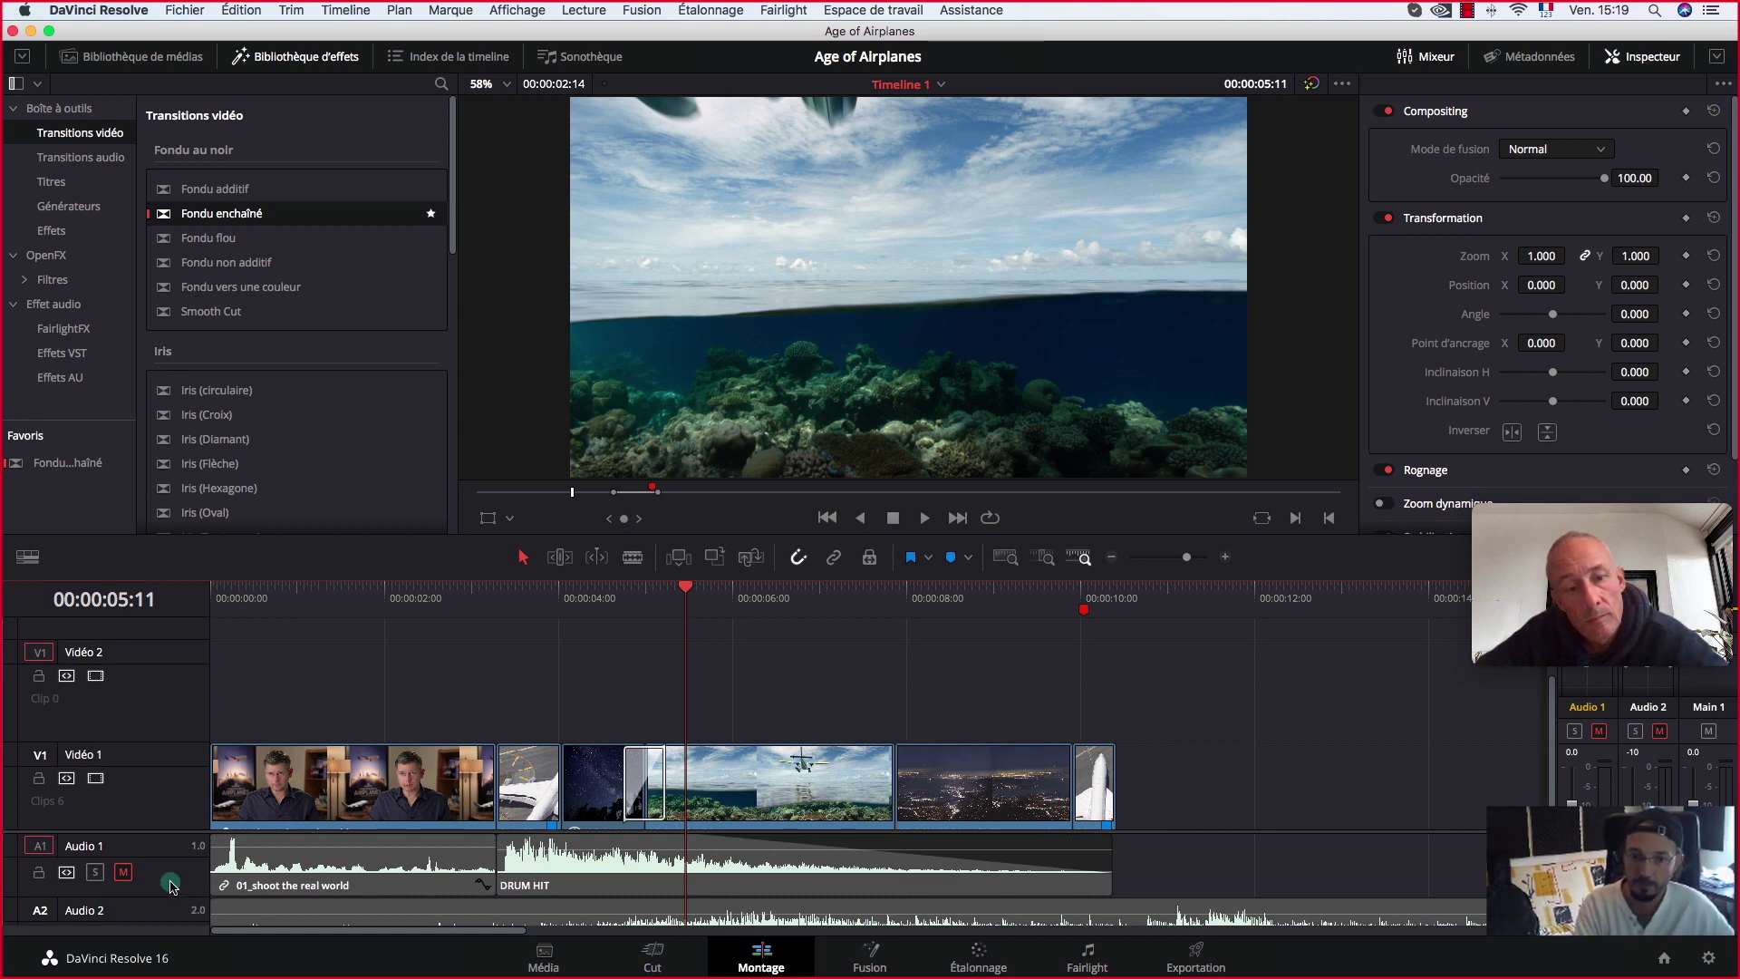
Step: Unmute the Audio 1 and Audio 2 tracks and raise the divider between the video and audio tracks
{"action": "left_click_drag", "start_coordinate": [158, 718], "coordinate": [157, 721]}
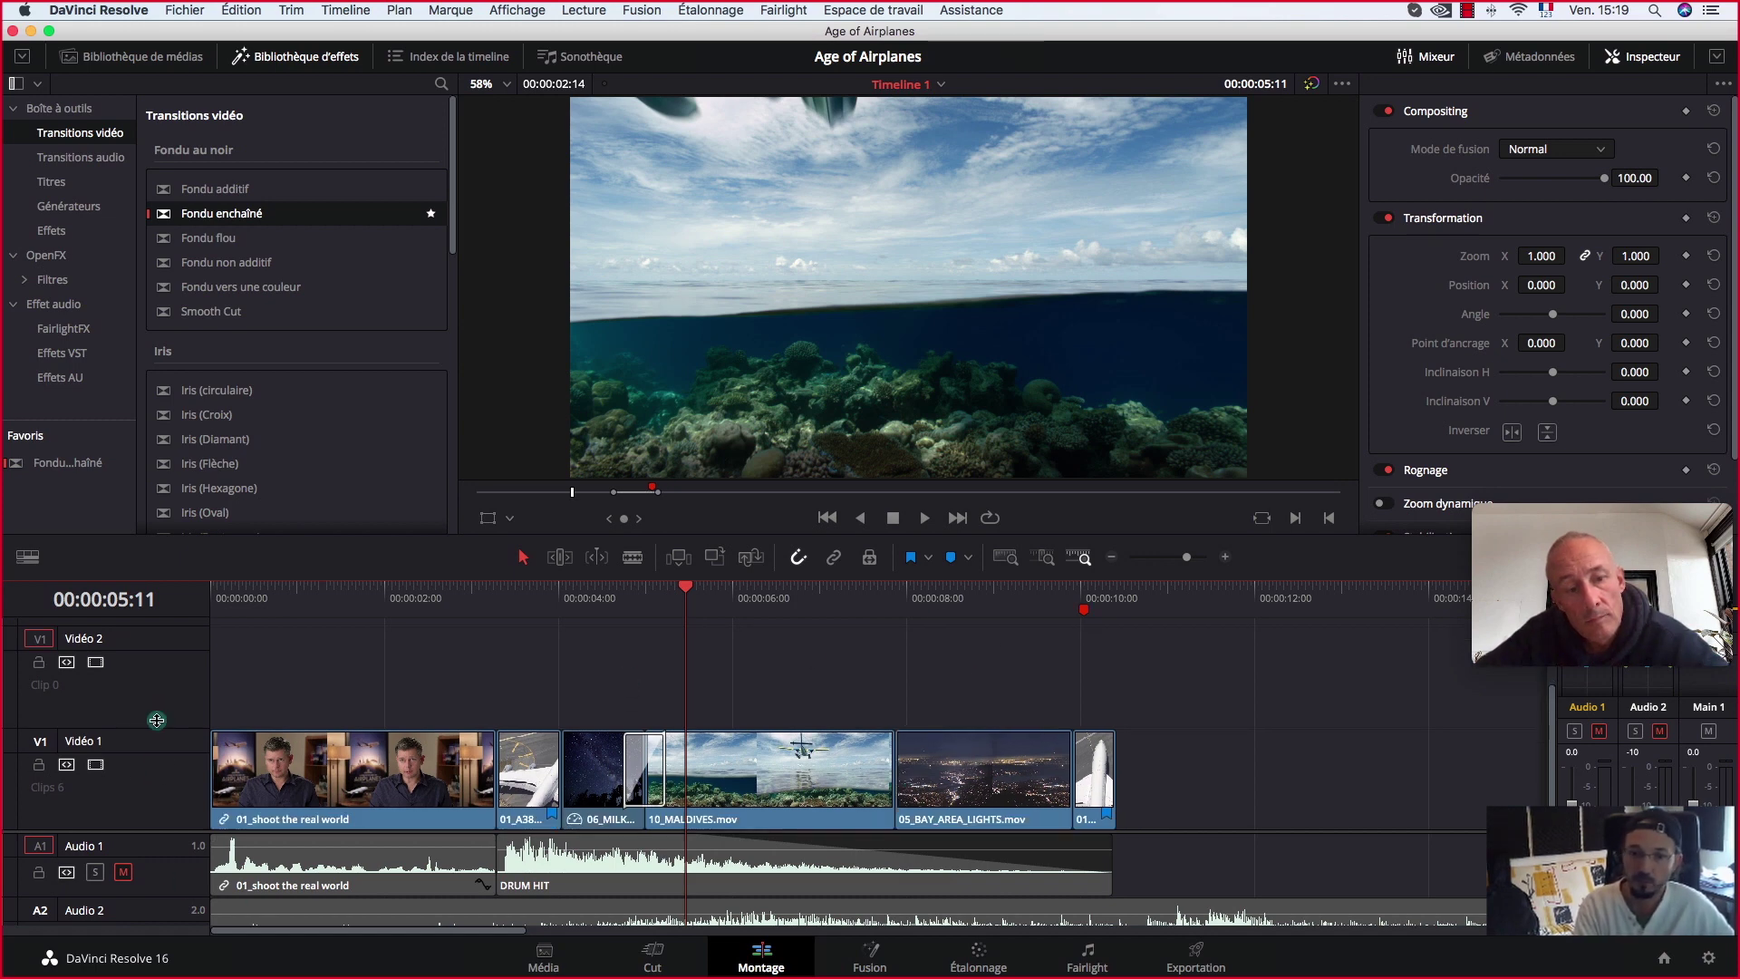
{"action": "left_click", "coordinate": [125, 873]}
{"action": "left_click_drag", "start_coordinate": [138, 831], "coordinate": [138, 740]}
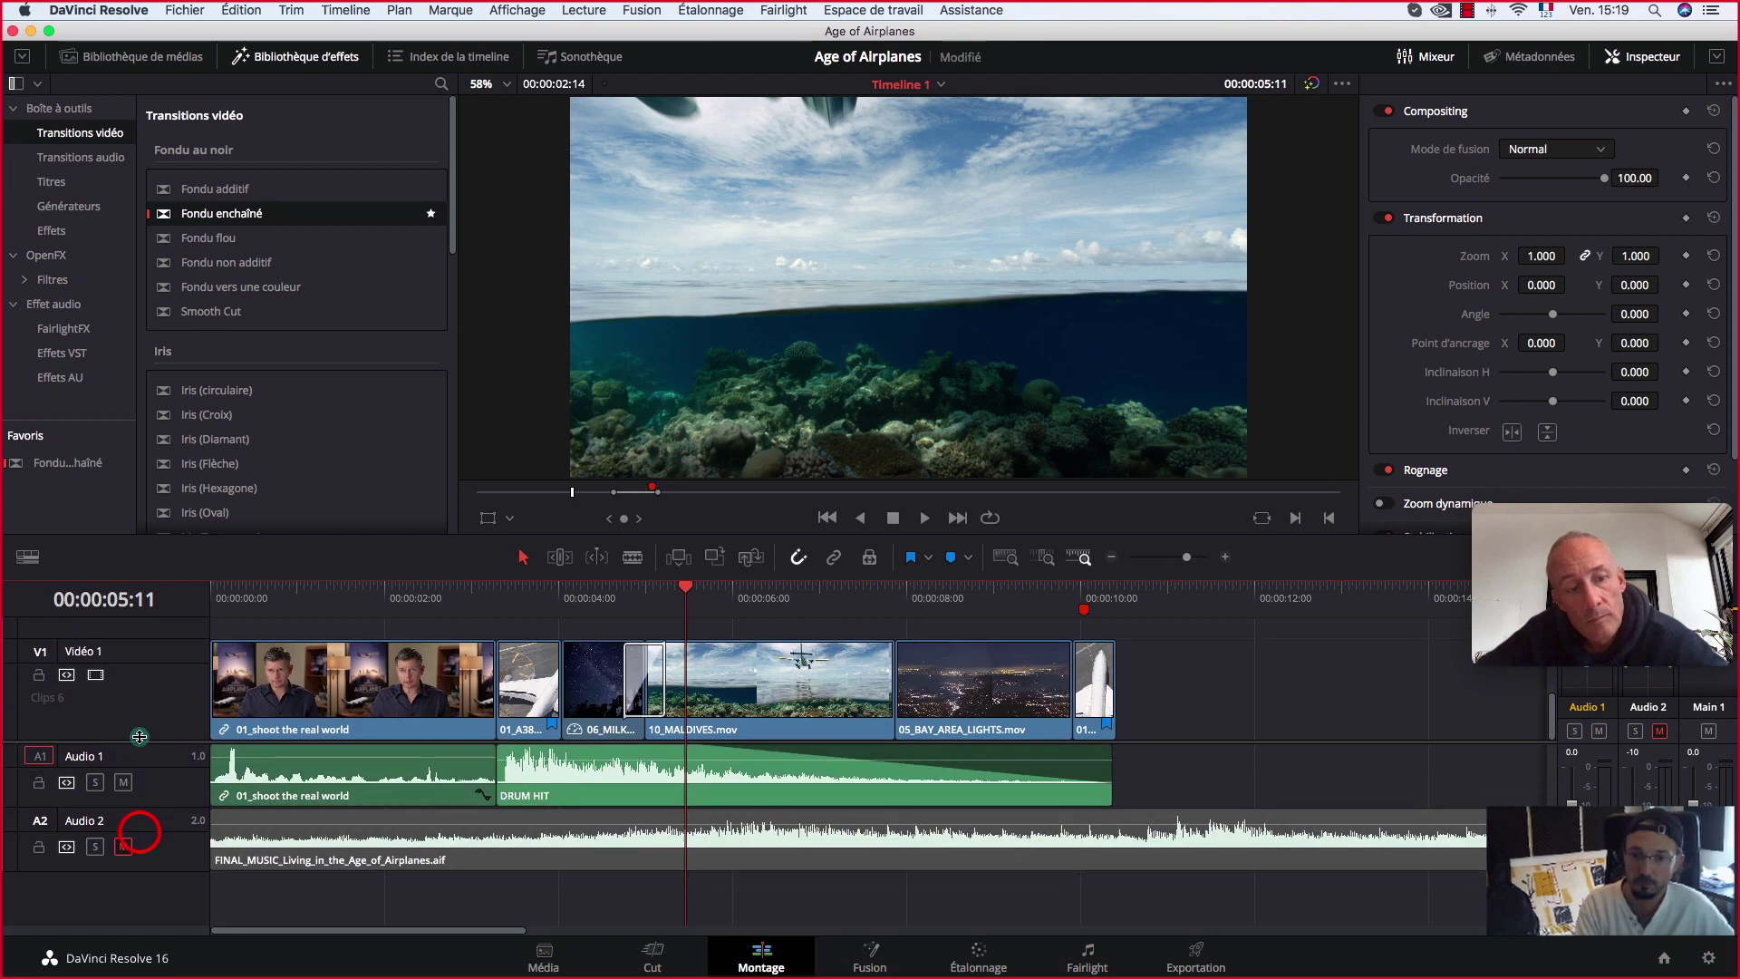
{"action": "left_click", "coordinate": [124, 847]}
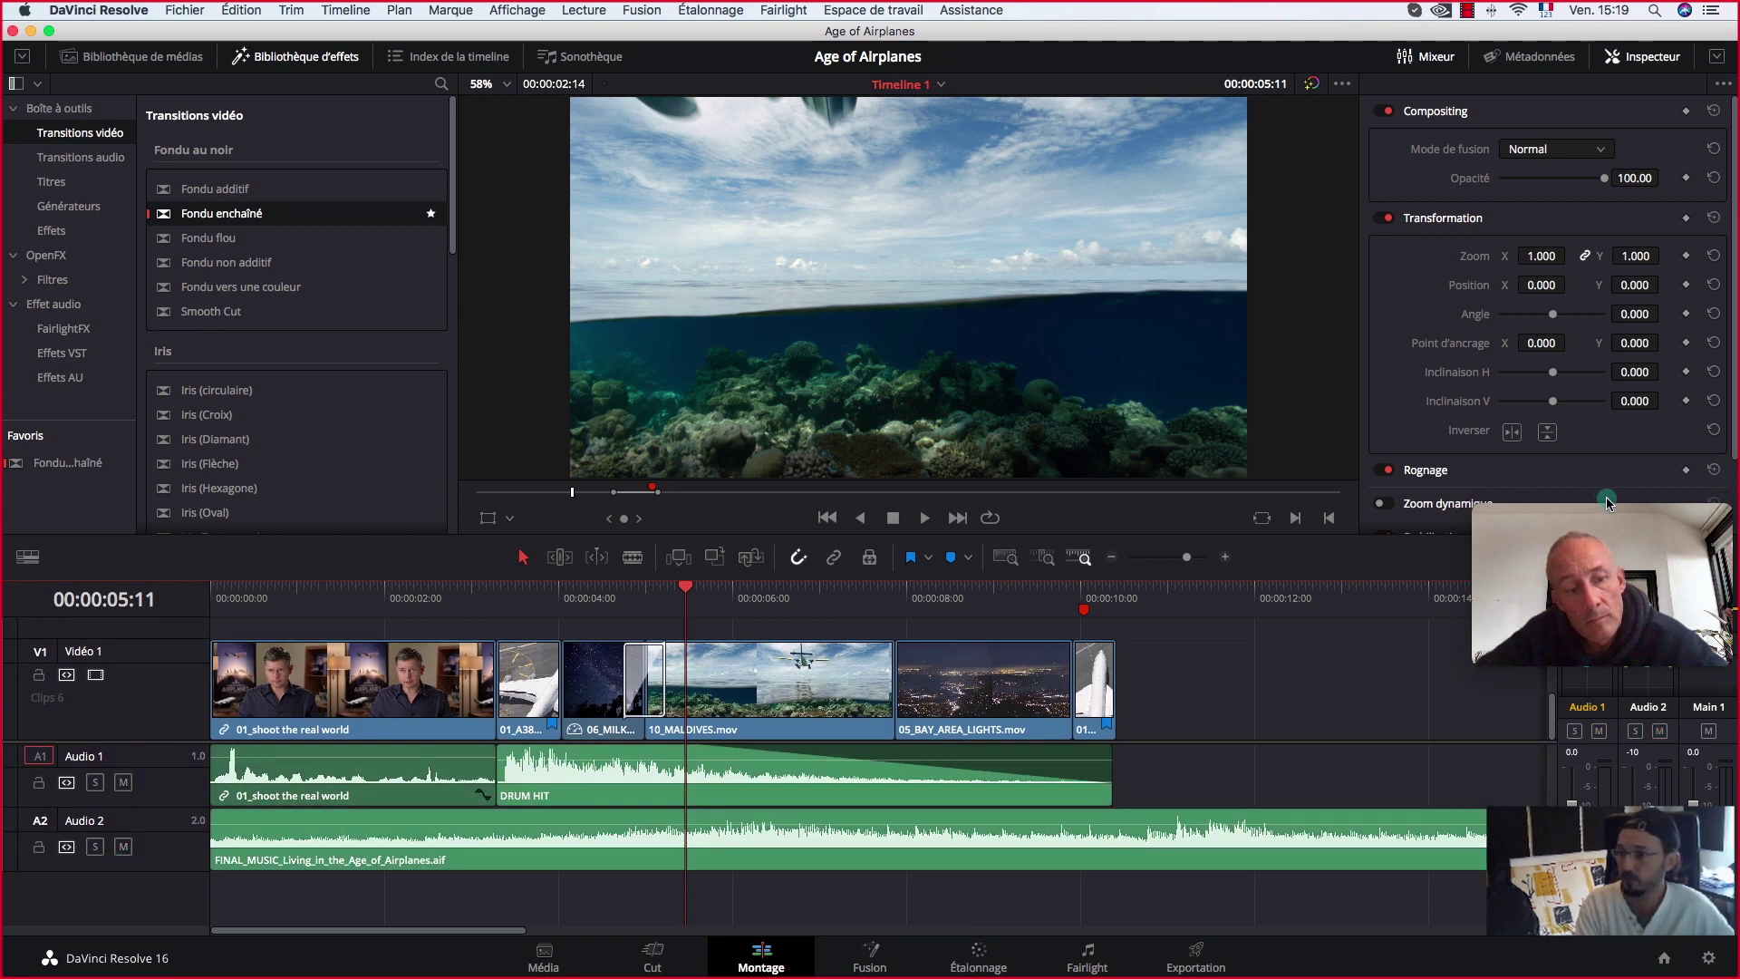
Step: Move the Skype call window clear of the volume controls and save the project with the playhead at 00:00:05:23
{"action": "left_click_drag", "start_coordinate": [1604, 517], "coordinate": [1593, 595]}
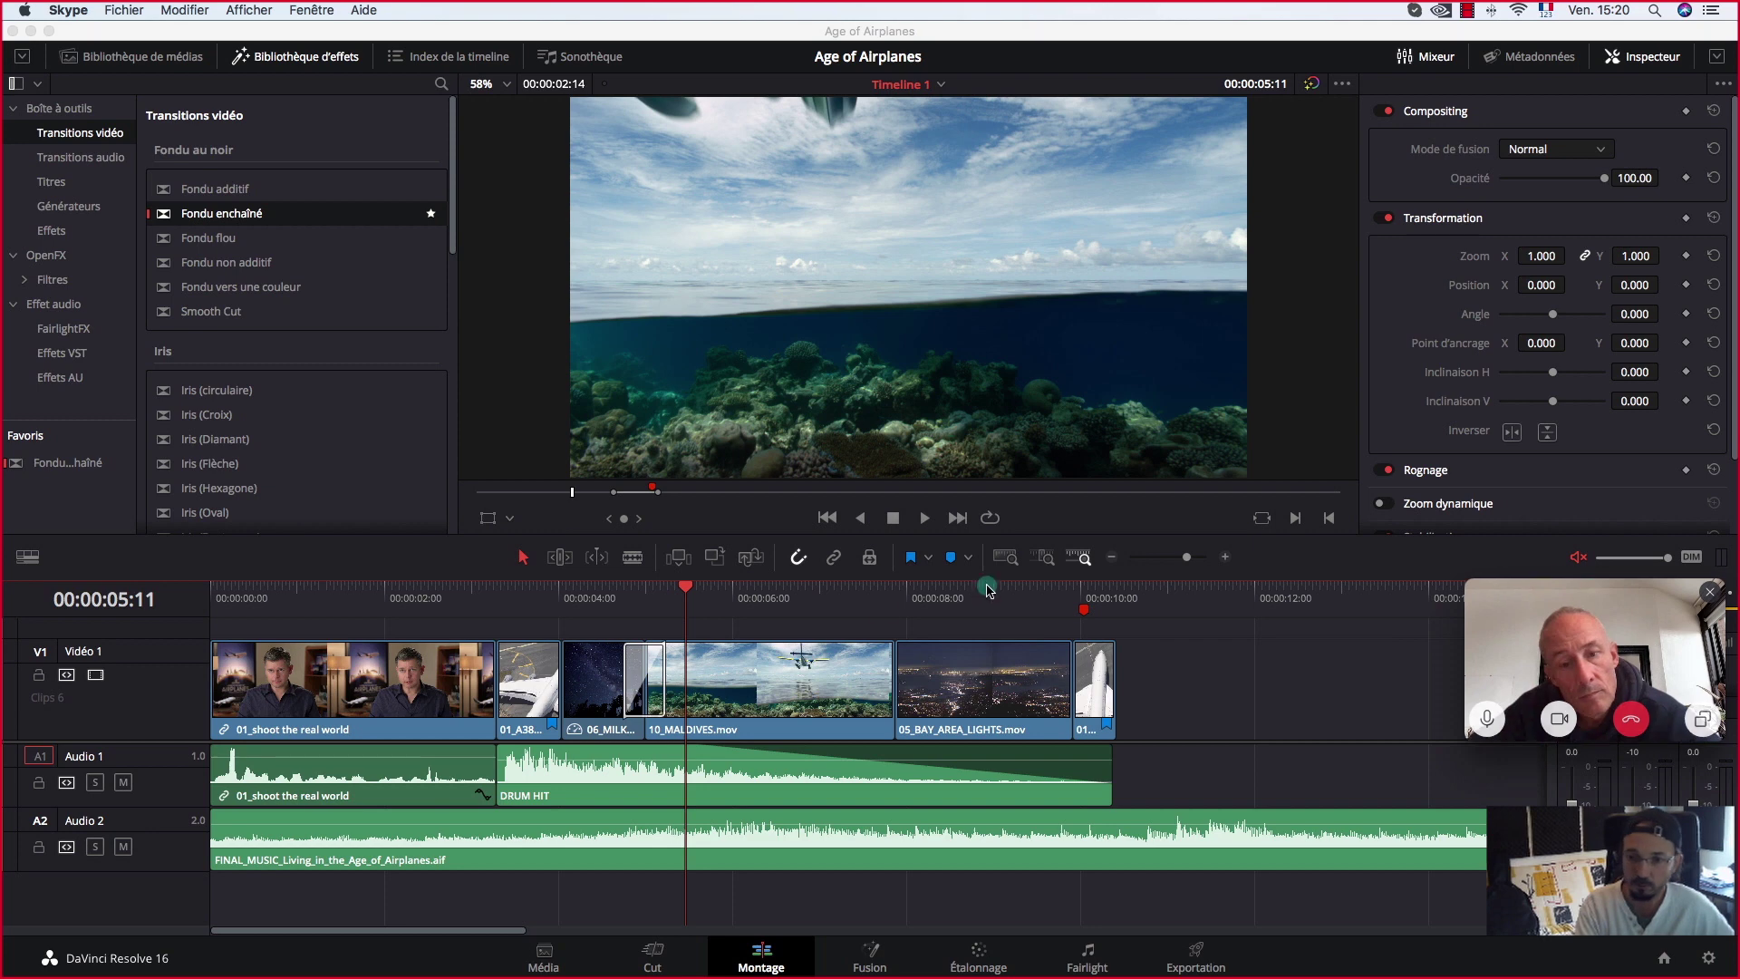
{"action": "key", "text": "super+s"}
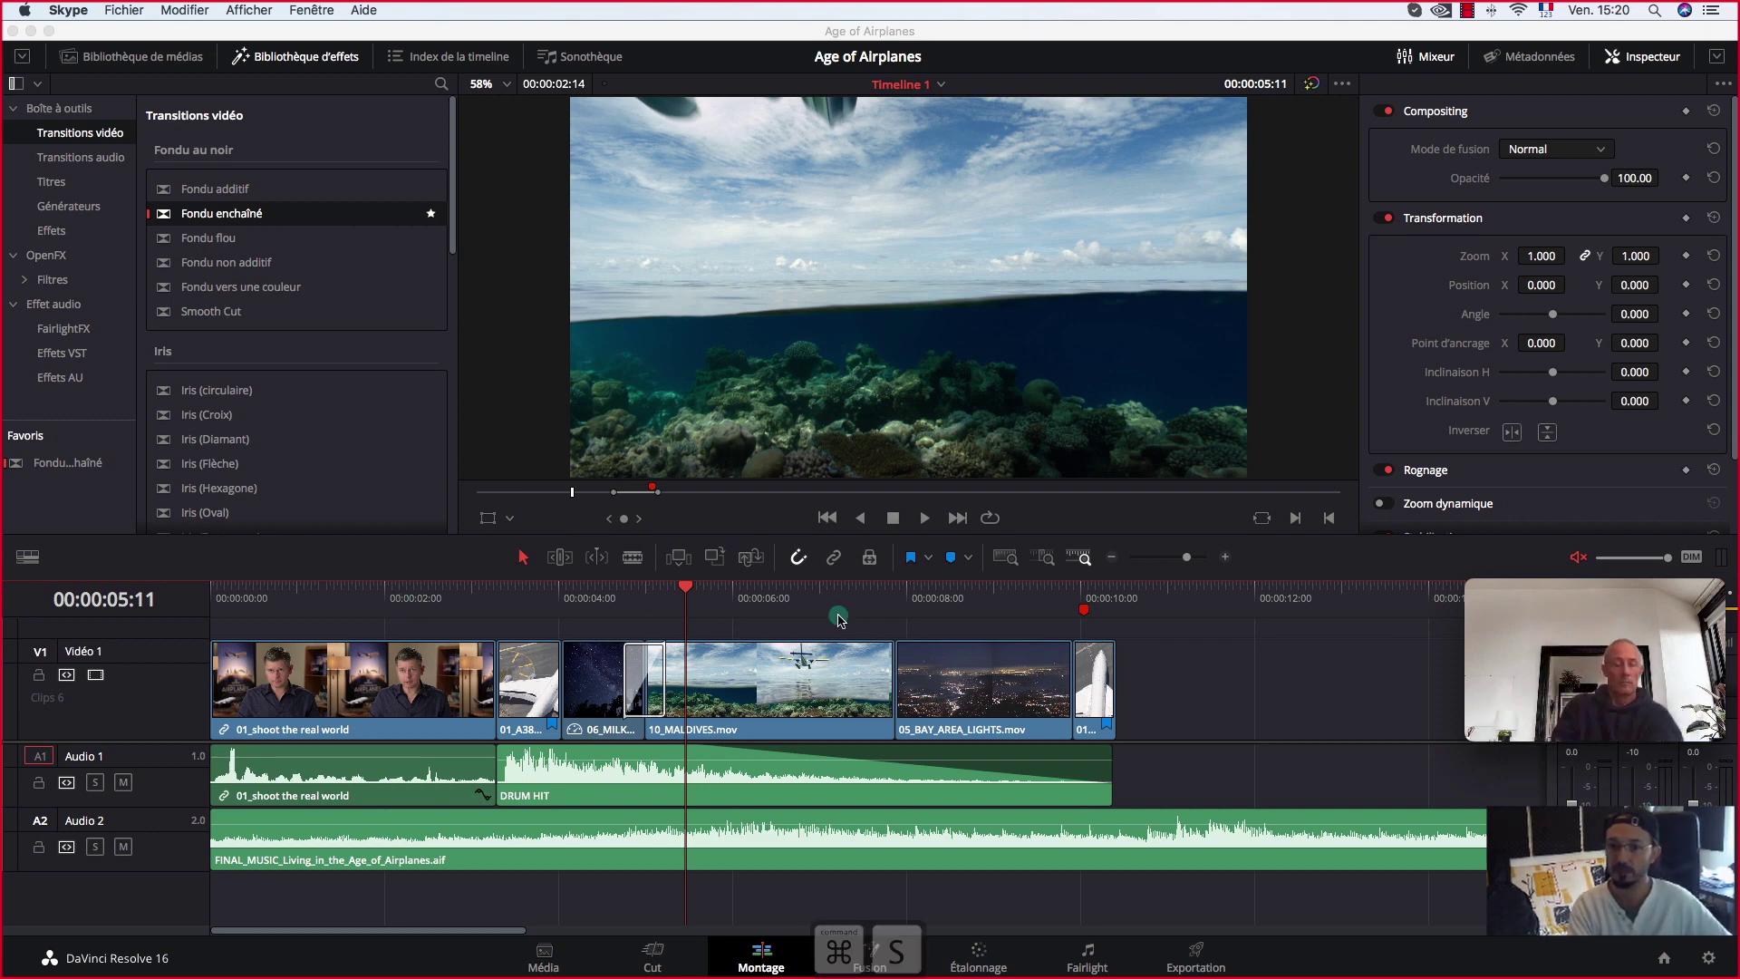
{"action": "left_click", "coordinate": [730, 606]}
{"action": "left_click", "coordinate": [729, 606]}
{"action": "key", "text": "super+s"}
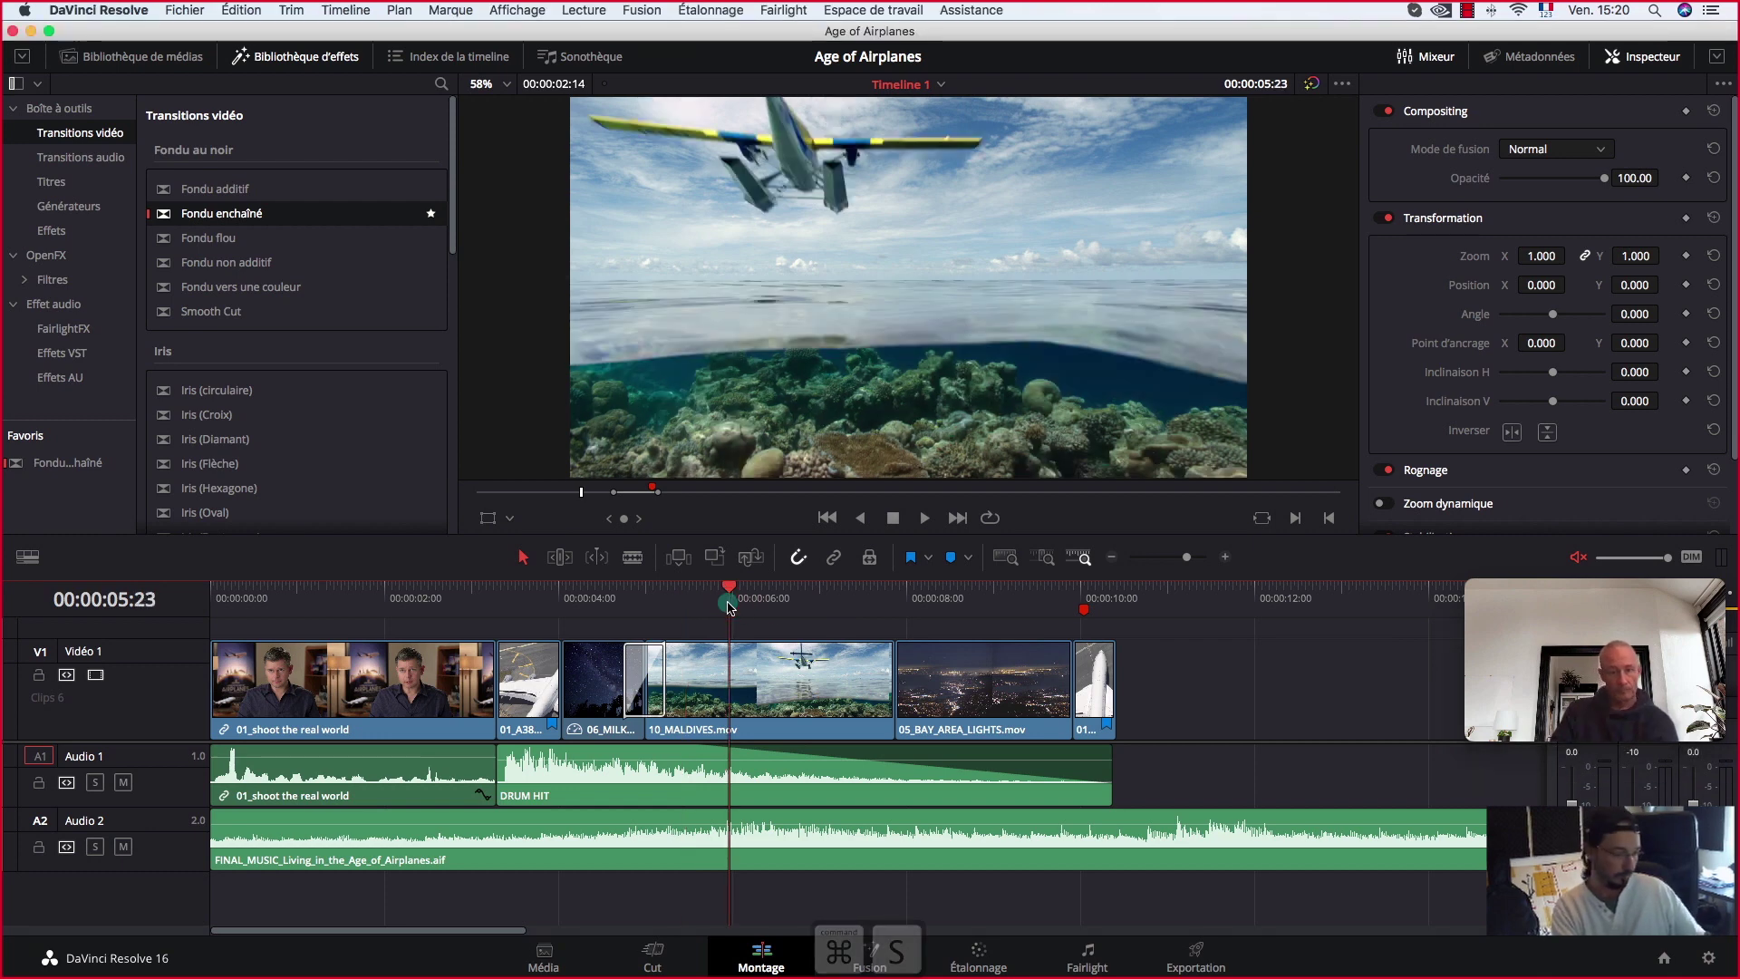